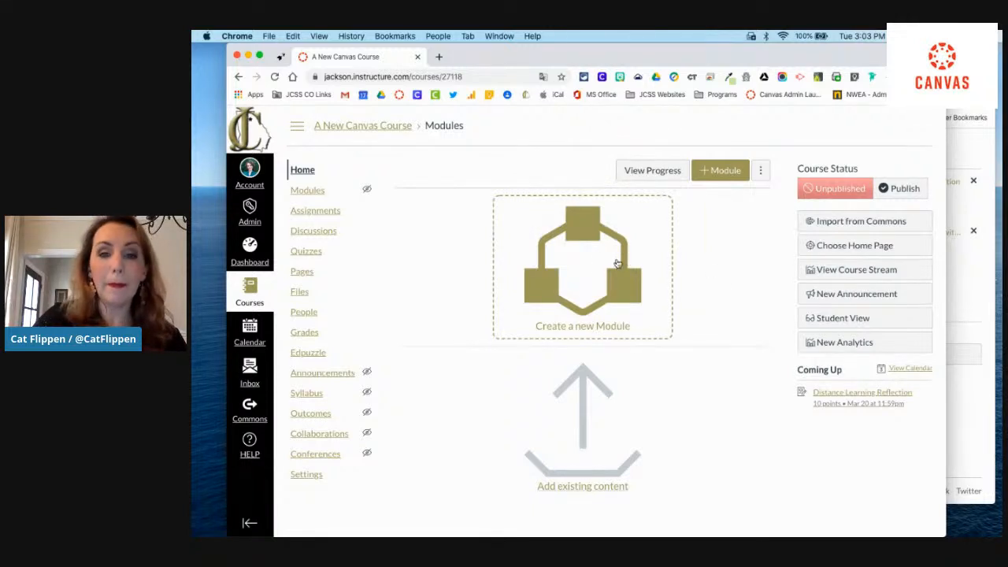
- Create a module named "Distance Learning Week 1" in the course
{"action": "left_click", "coordinate": [596, 262]}
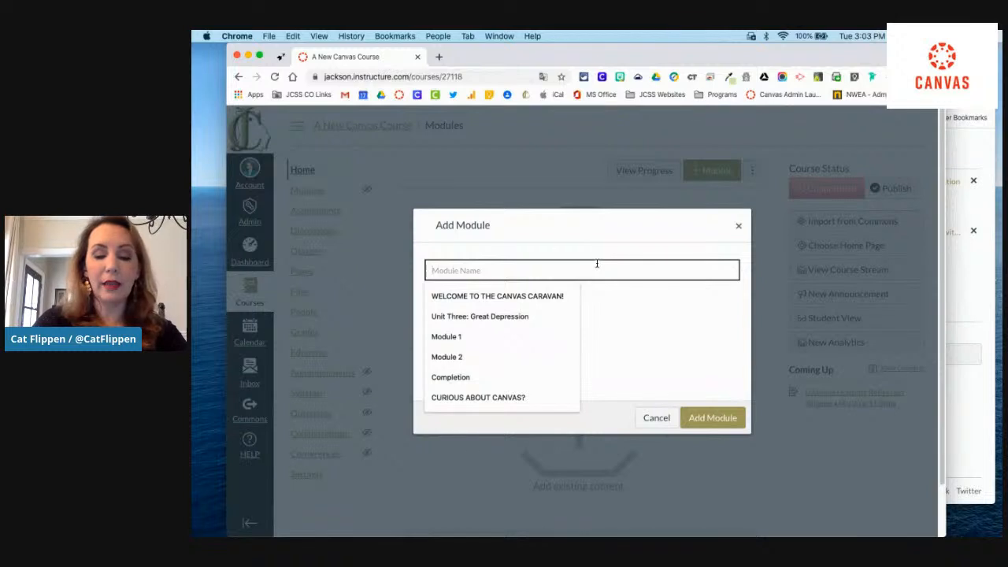
{"action": "type", "text": "Distance Learning Week 1"}
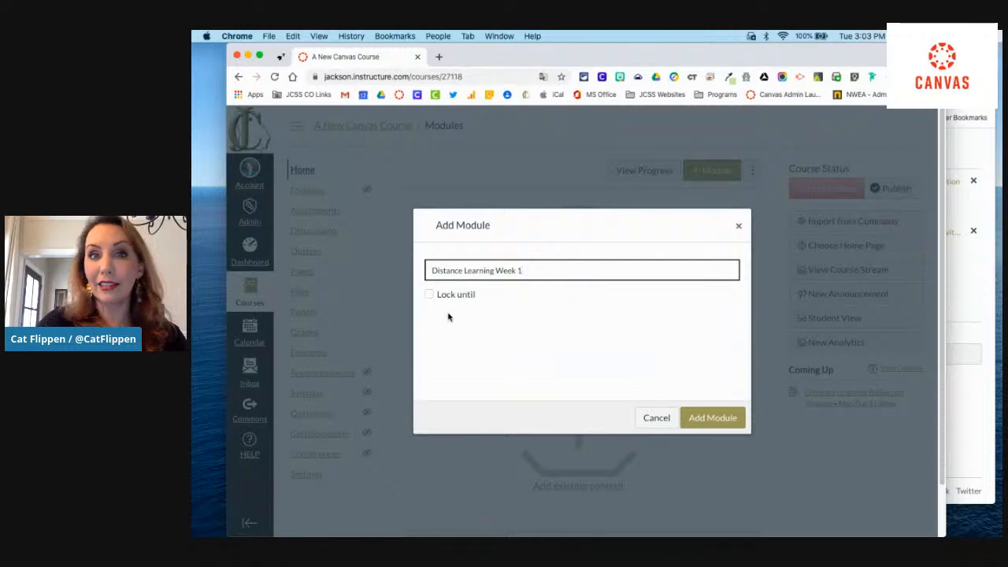
{"action": "left_click", "coordinate": [709, 419]}
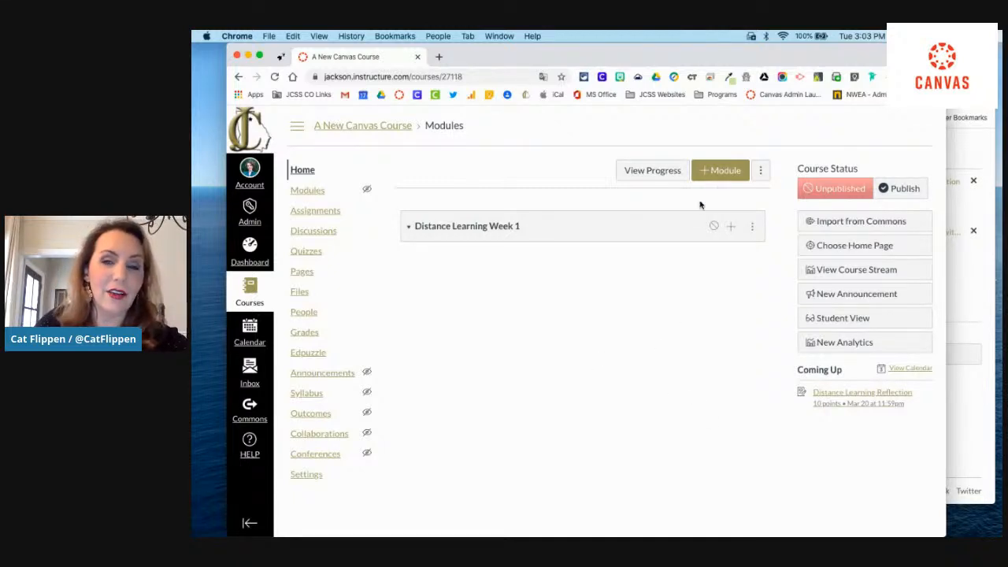
- Add a second module named "Distance Learning Week 2"
{"action": "left_click", "coordinate": [733, 173]}
{"action": "left_click", "coordinate": [589, 266]}
{"action": "type", "text": "Distance Learning Week 2"}
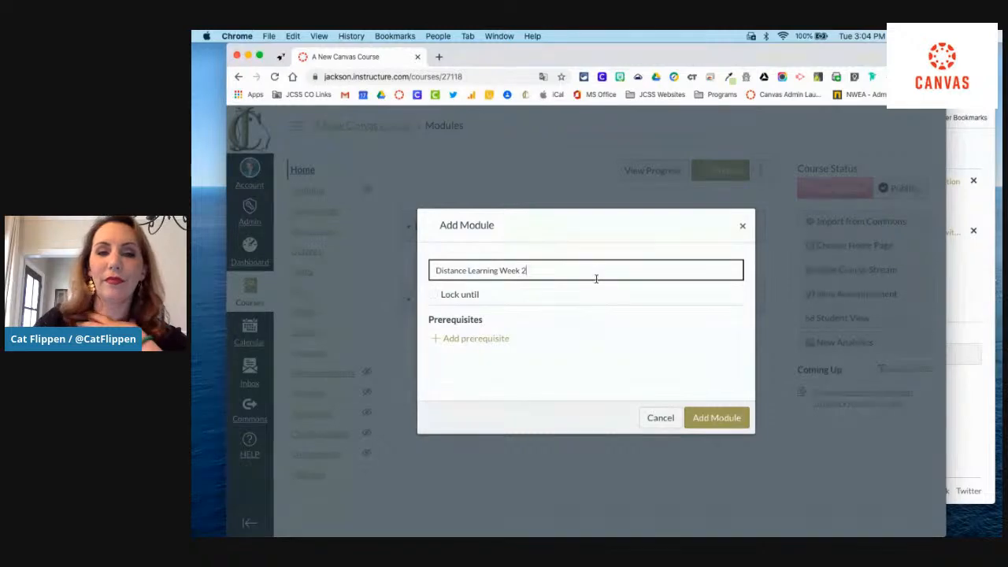
{"action": "left_click", "coordinate": [711, 421]}
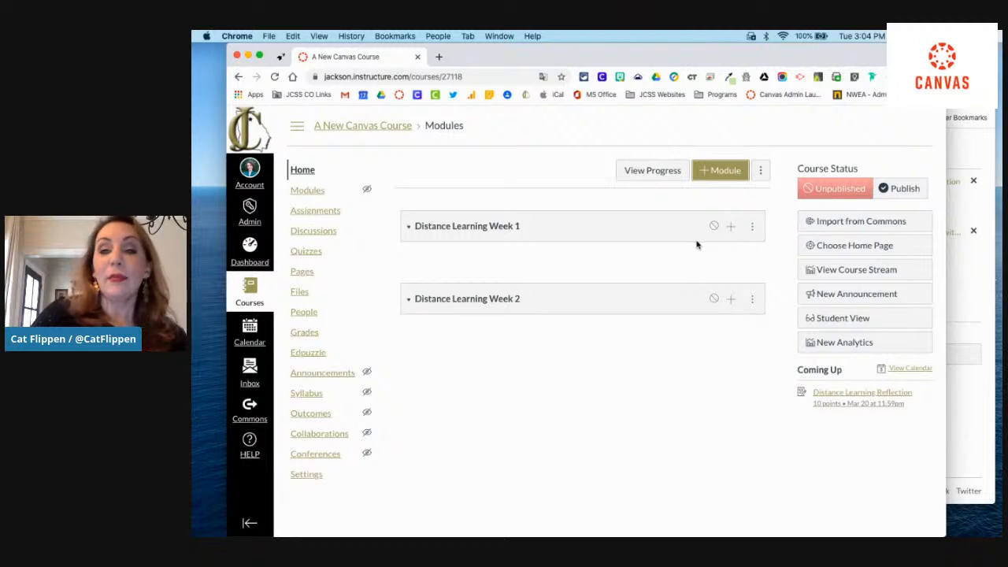
{"action": "left_click", "coordinate": [753, 228]}
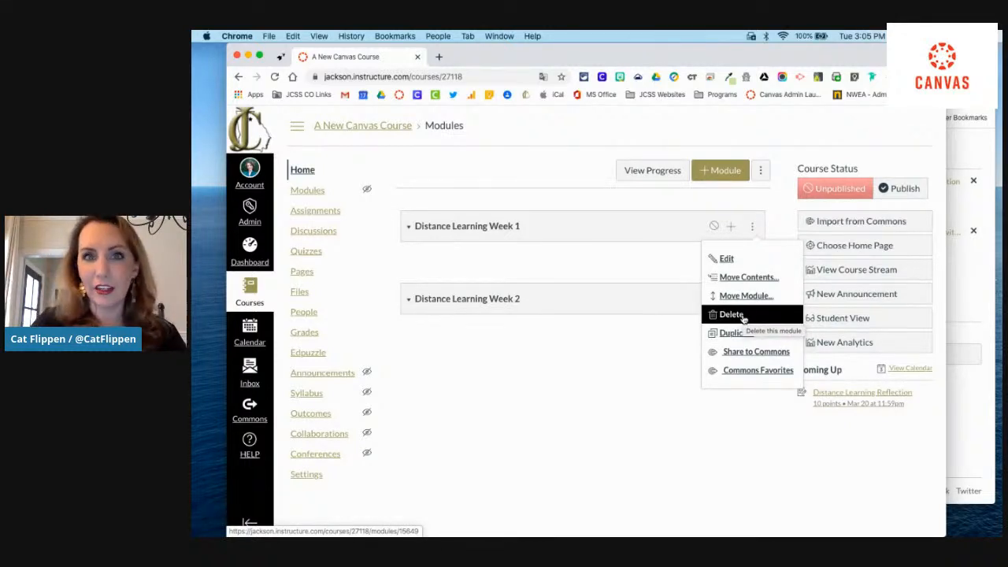
{"action": "left_click", "coordinate": [696, 211]}
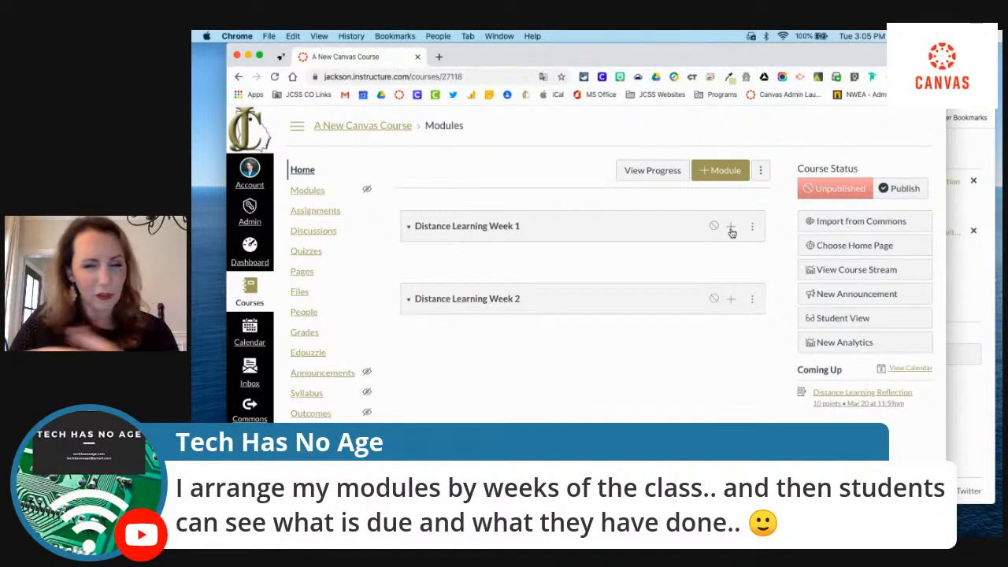
{"action": "left_click", "coordinate": [730, 228]}
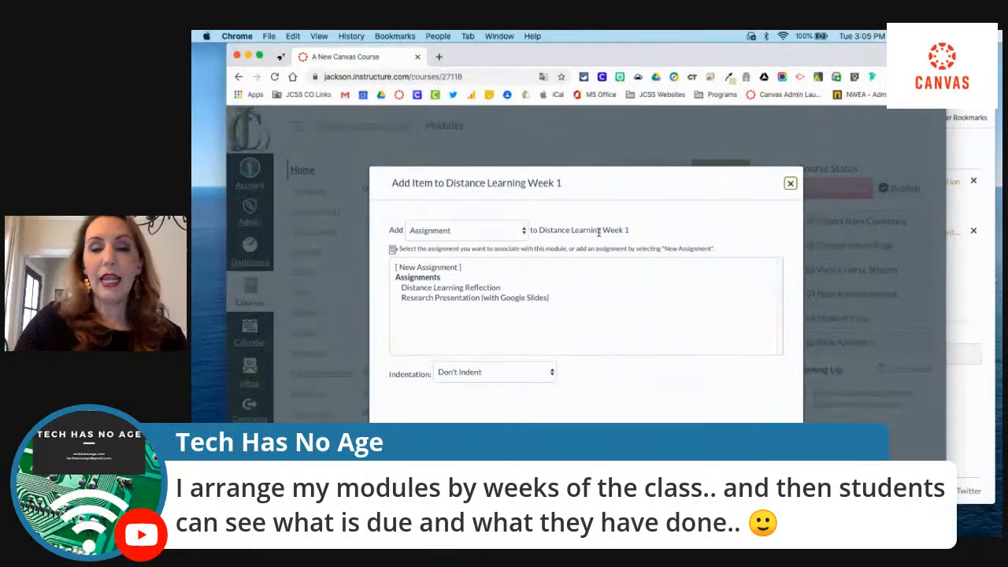
{"action": "left_click", "coordinate": [790, 183]}
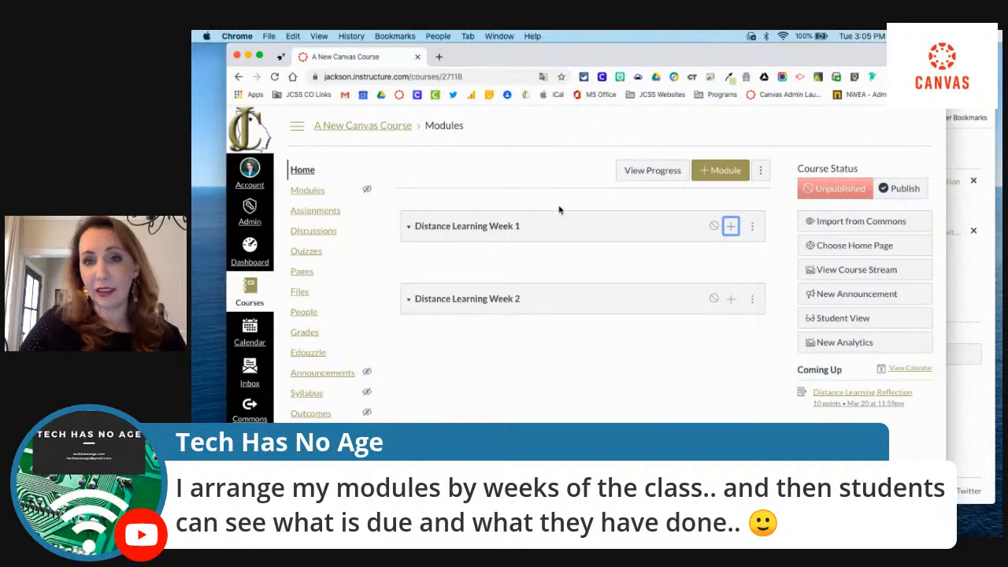
- Start adding an item to Distance Learning Week 1 and examine the assignment, quiz, file and page item types
{"action": "left_click", "coordinate": [730, 227]}
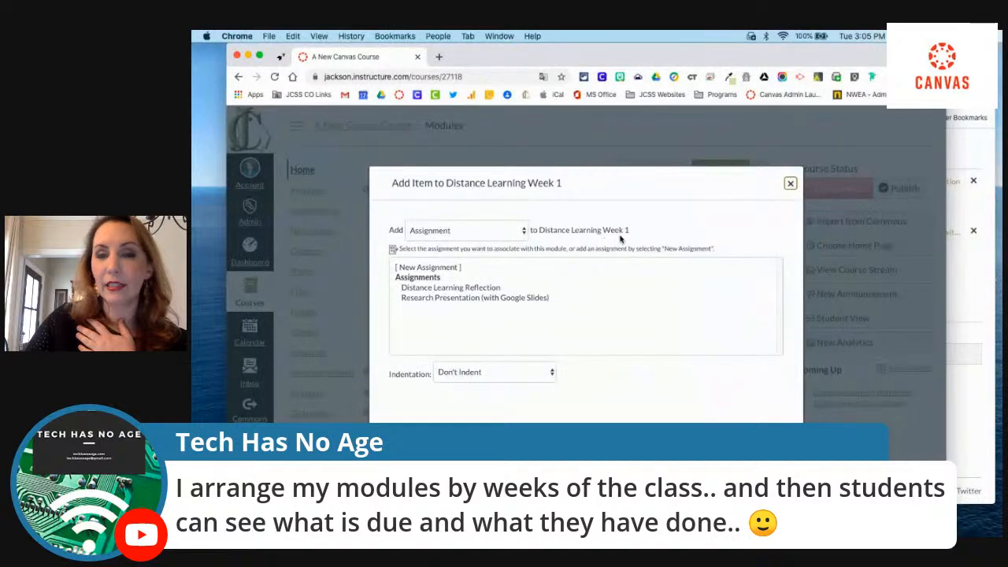
{"action": "left_click", "coordinate": [523, 230]}
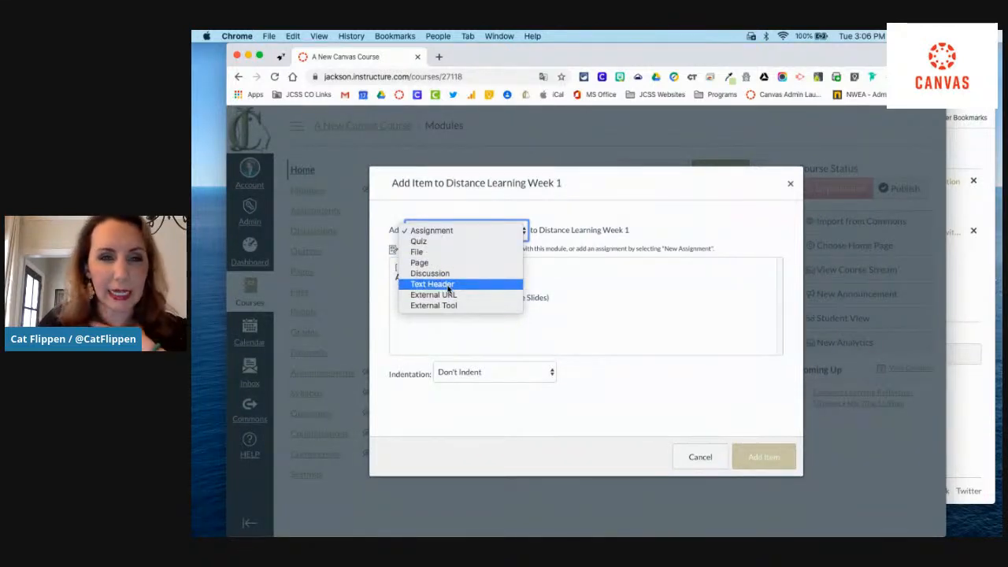
{"action": "left_click", "coordinate": [430, 231]}
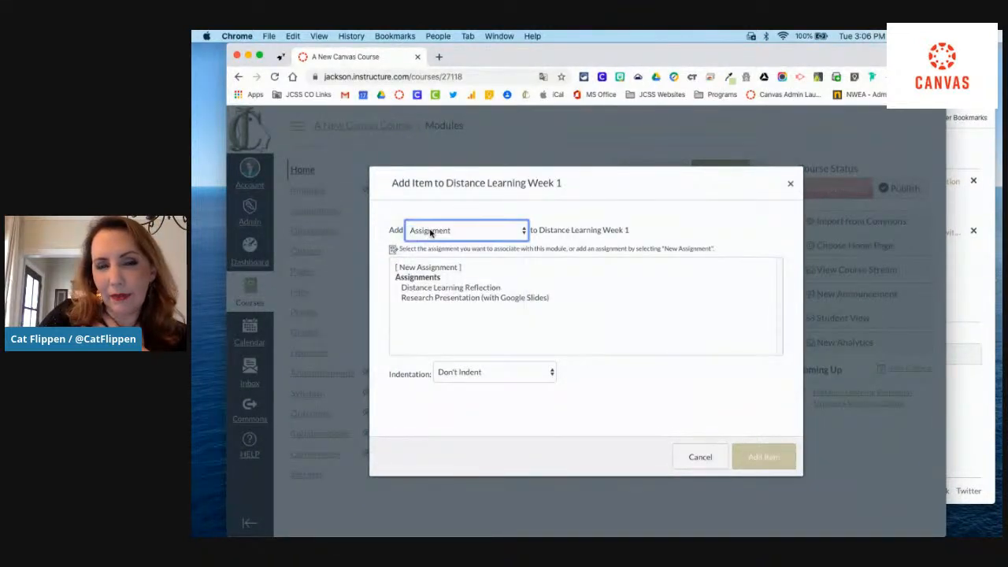
{"action": "left_click", "coordinate": [508, 233]}
{"action": "left_click", "coordinate": [425, 244]}
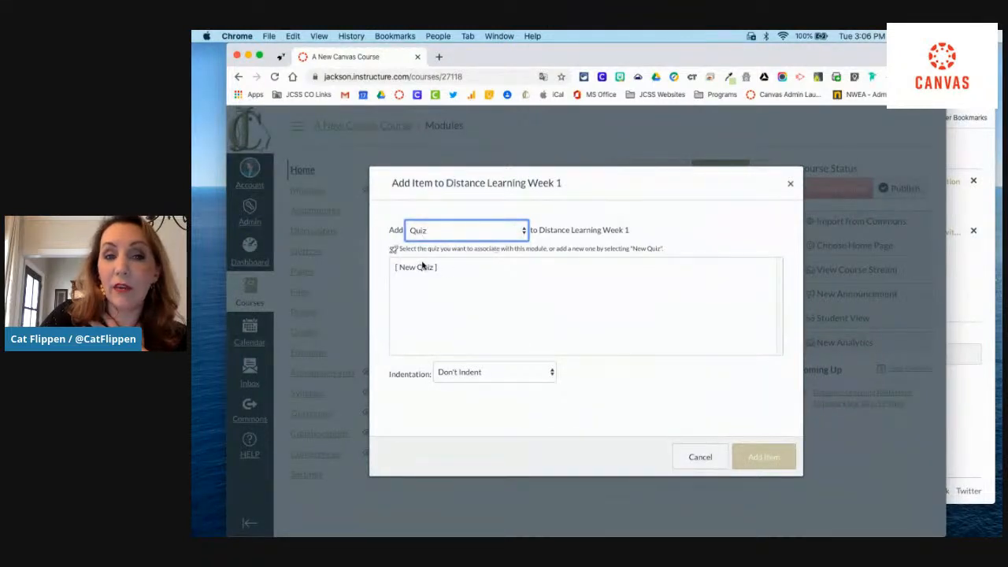
{"action": "left_click", "coordinate": [488, 231]}
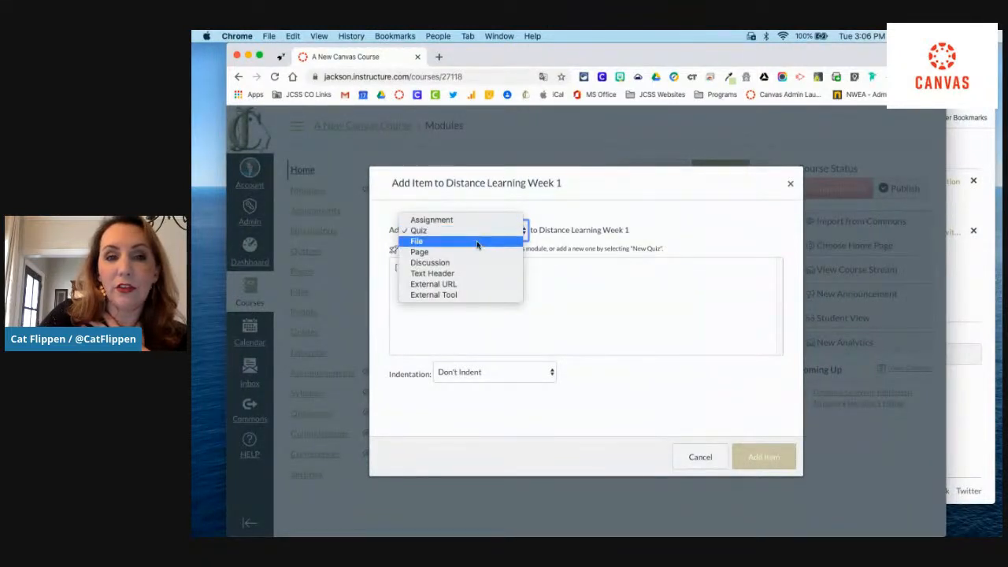
{"action": "left_click", "coordinate": [476, 242]}
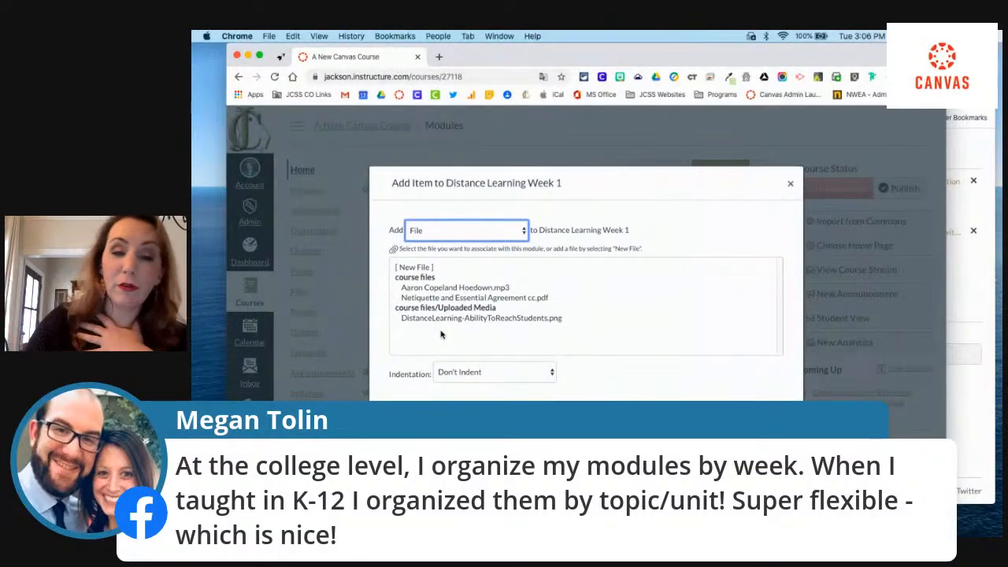
{"action": "left_click", "coordinate": [469, 232]}
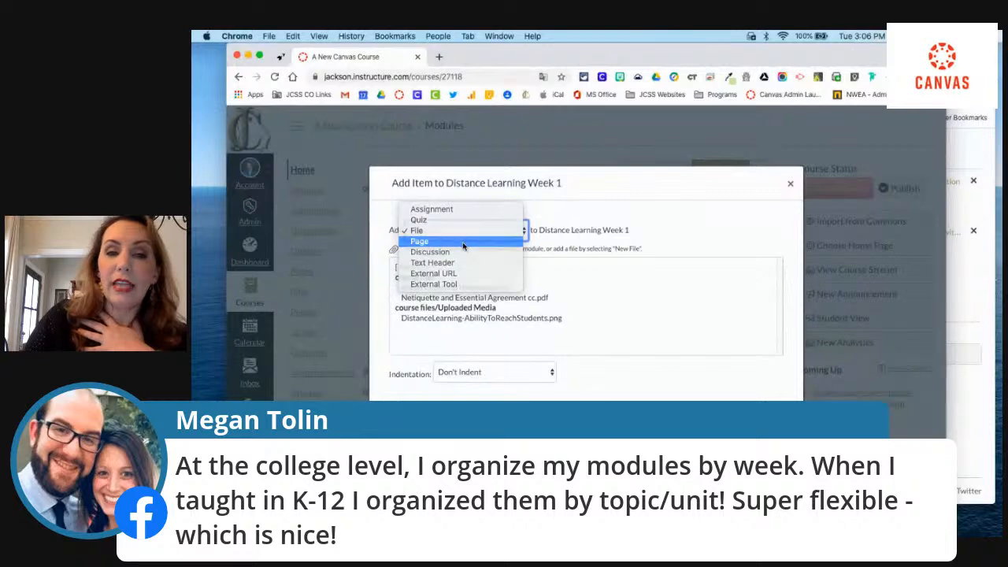
{"action": "left_click", "coordinate": [468, 241]}
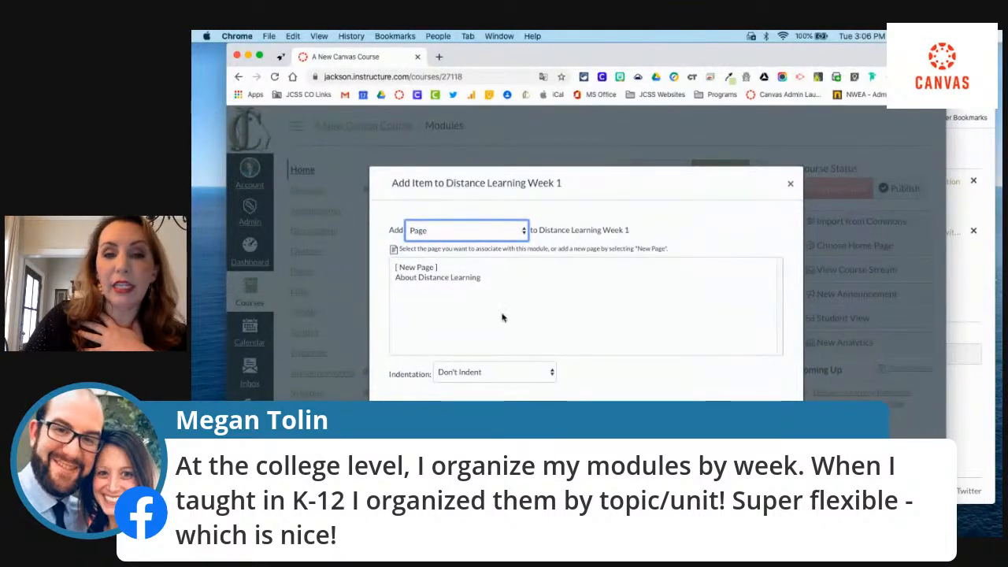
{"action": "left_click", "coordinate": [504, 230]}
{"action": "left_click", "coordinate": [499, 200]}
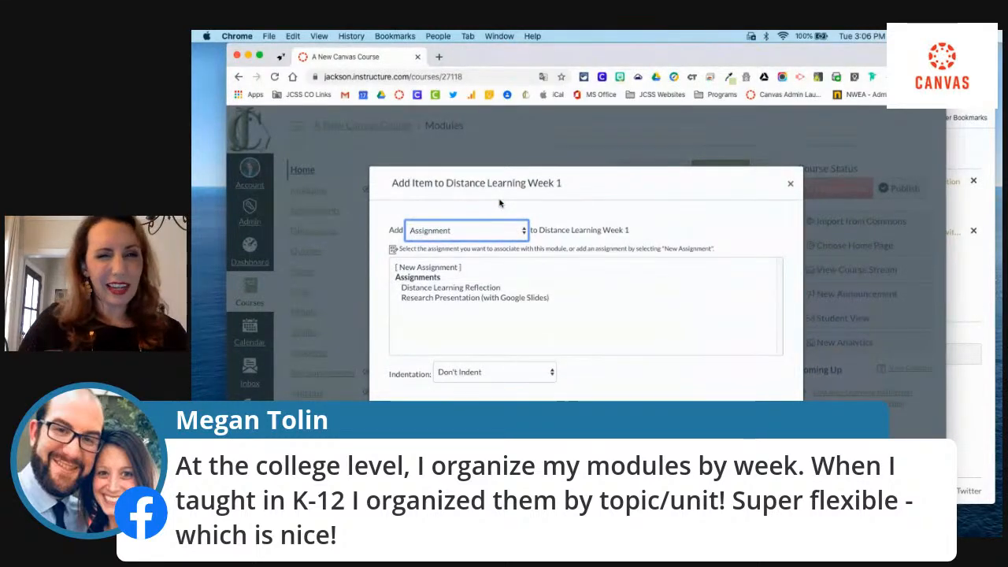
- Add a new assignment named "Welcome to the Pandemic!" to the Distance Learning Week 1 module
{"action": "left_click", "coordinate": [447, 267]}
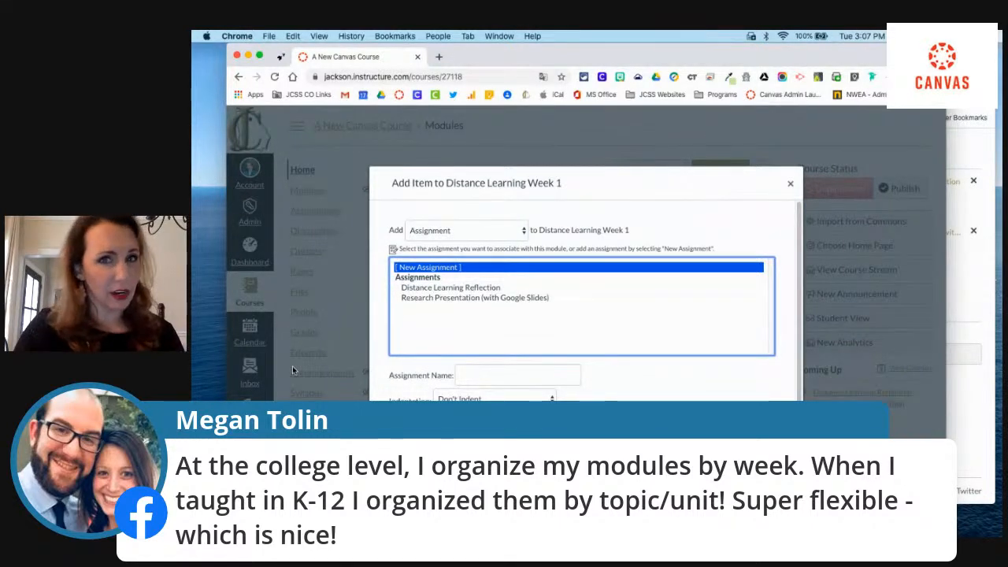
{"action": "left_click", "coordinate": [476, 288]}
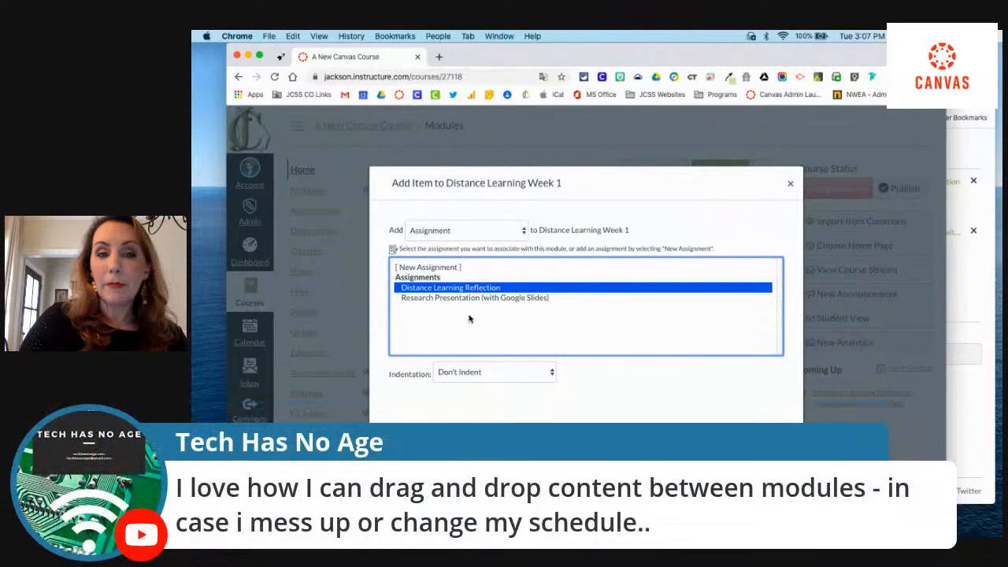
{"action": "left_click", "coordinate": [471, 298]}
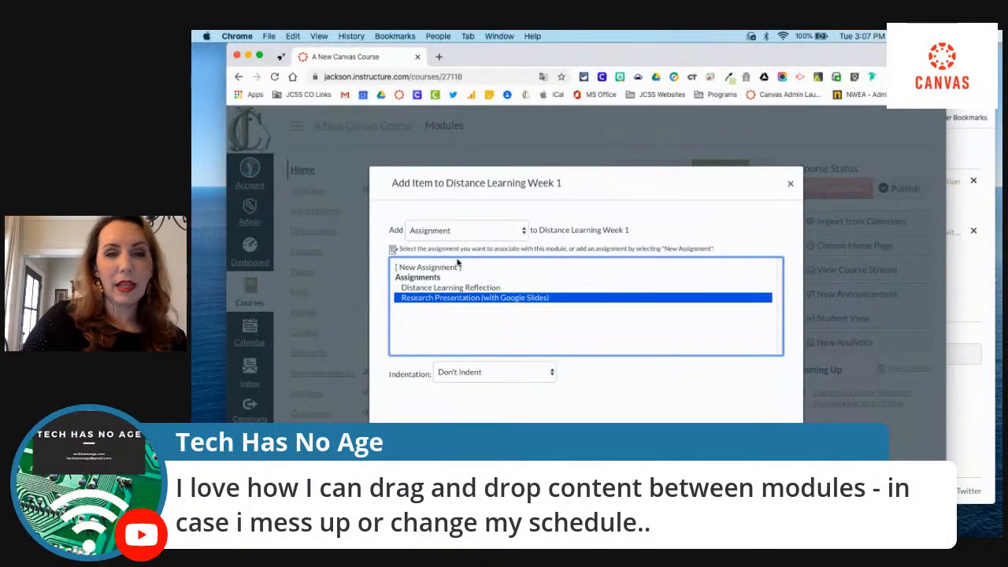
{"action": "left_click", "coordinate": [454, 268]}
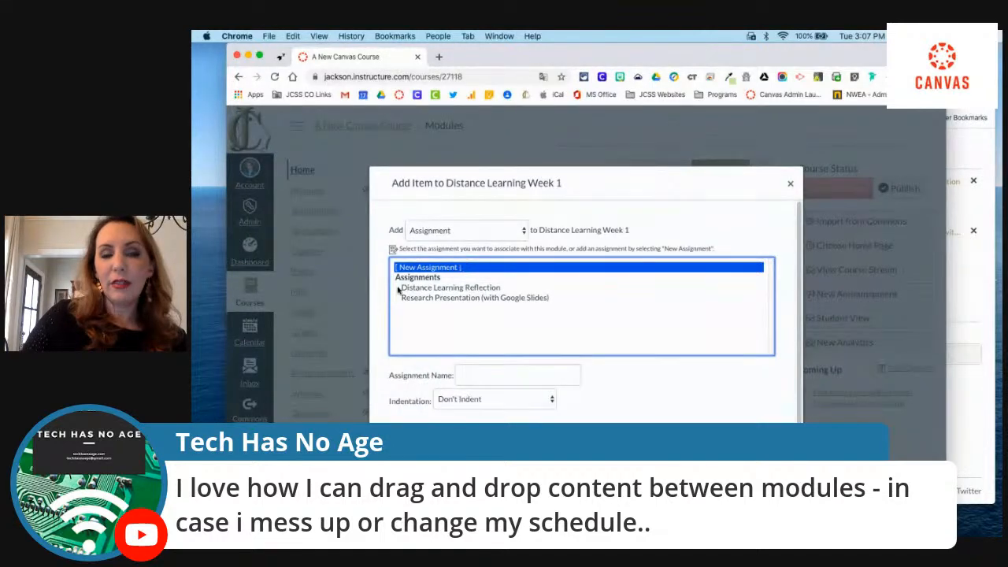
{"action": "left_click", "coordinate": [462, 379]}
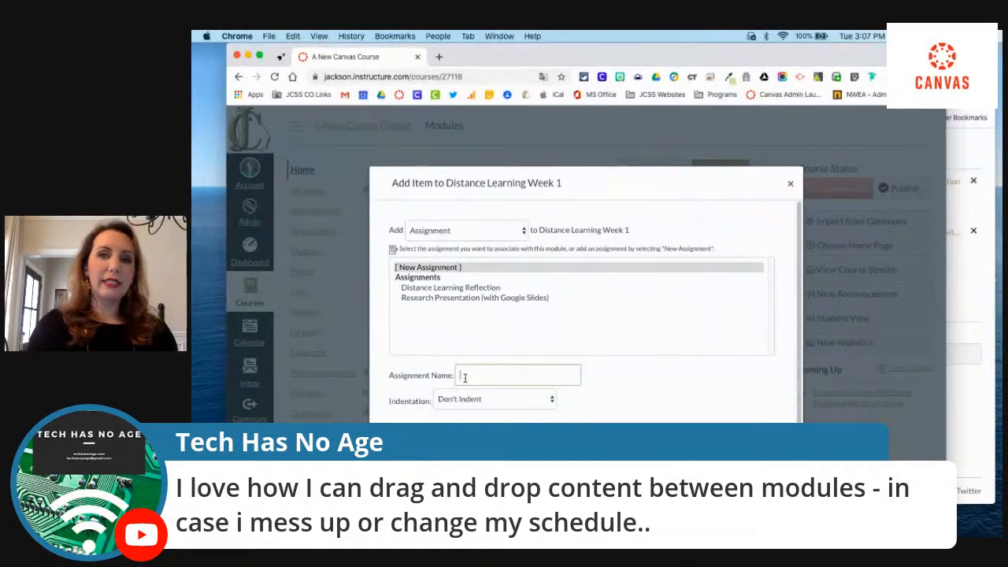
{"action": "type", "text": "W"}
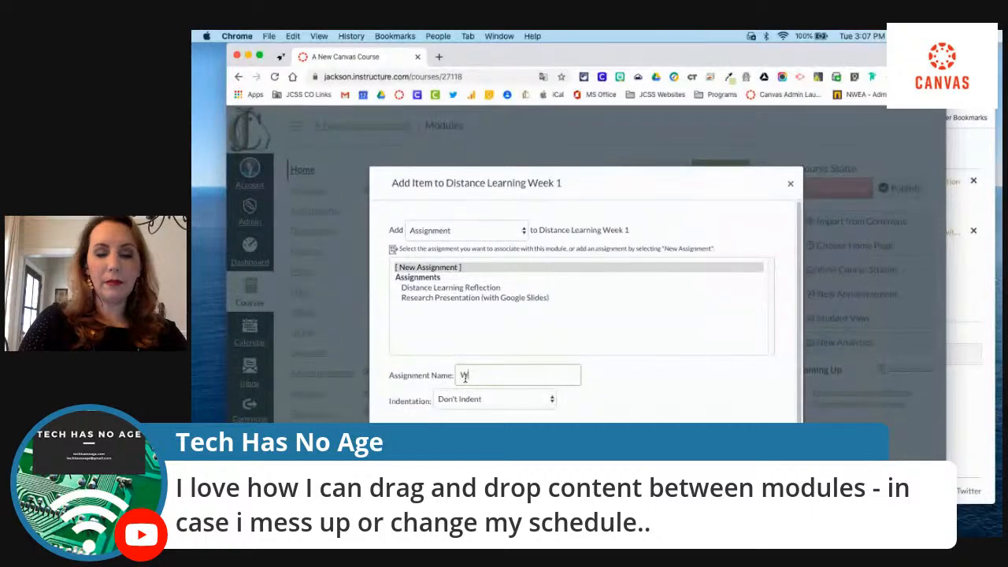
{"action": "type", "text": "elcome to the "}
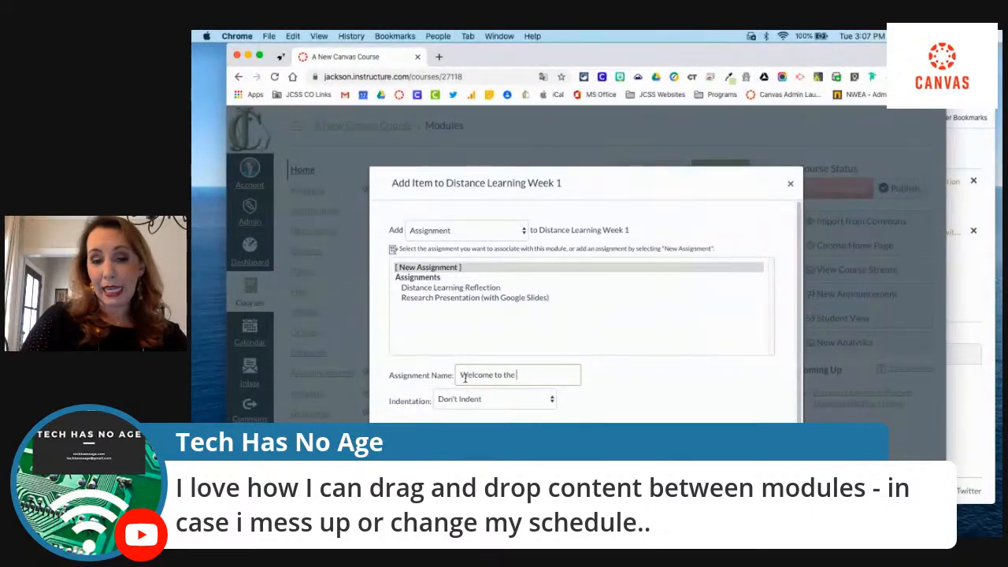
{"action": "type", "text": "Pandemic!"}
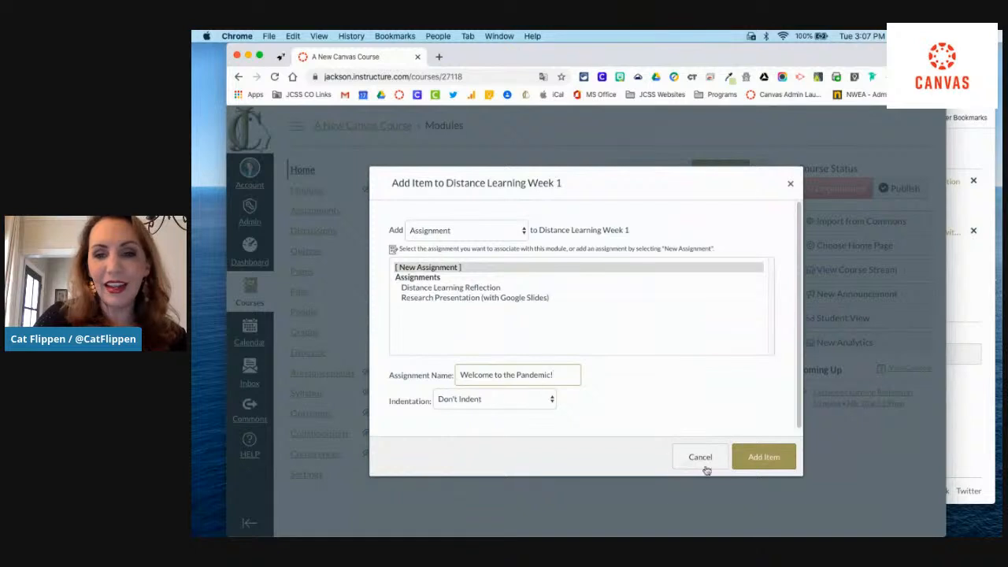
{"action": "left_click", "coordinate": [763, 458]}
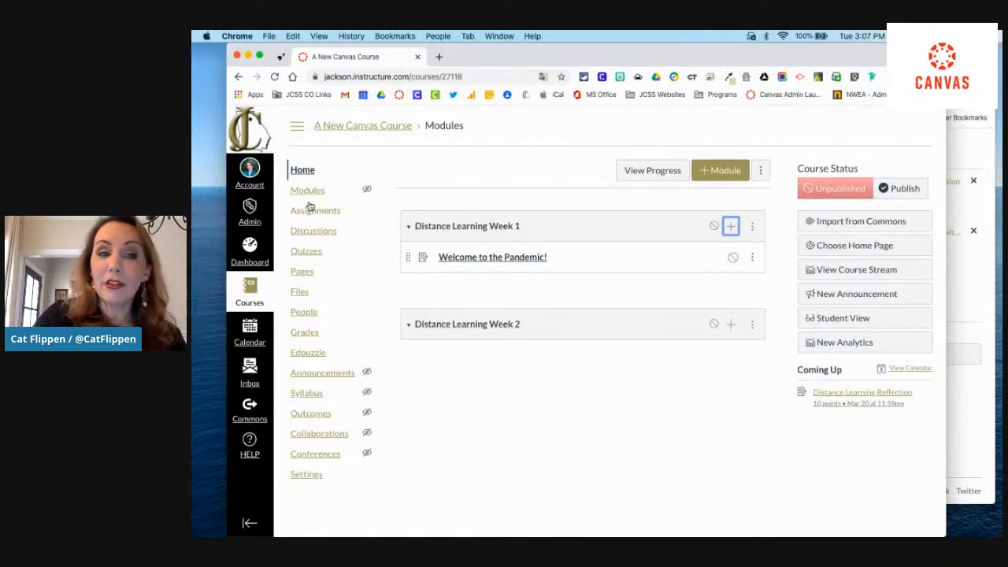
- Open the "Welcome to the Pandemic!" assignment and view its editing page
{"action": "left_click", "coordinate": [497, 260]}
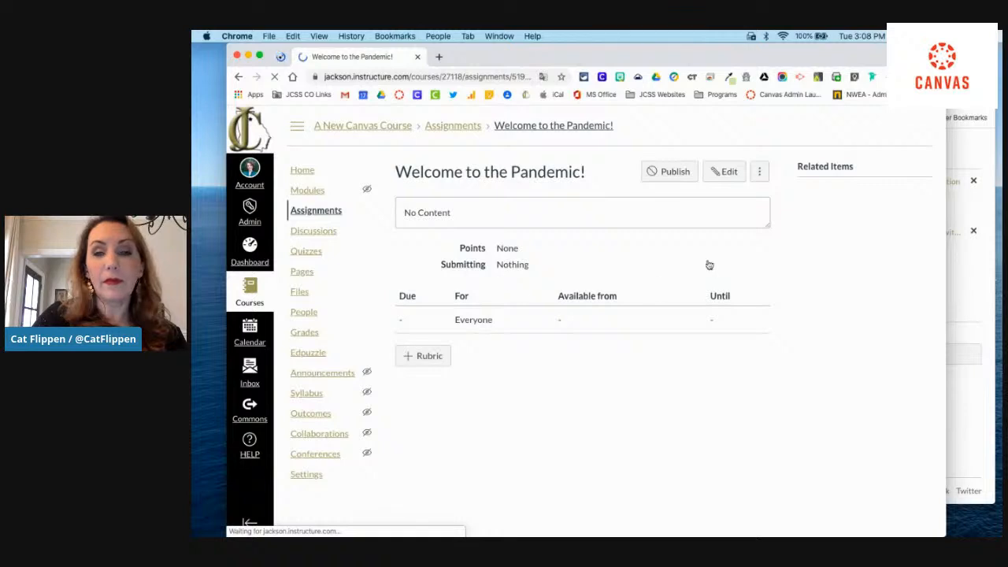
{"action": "left_click", "coordinate": [734, 166]}
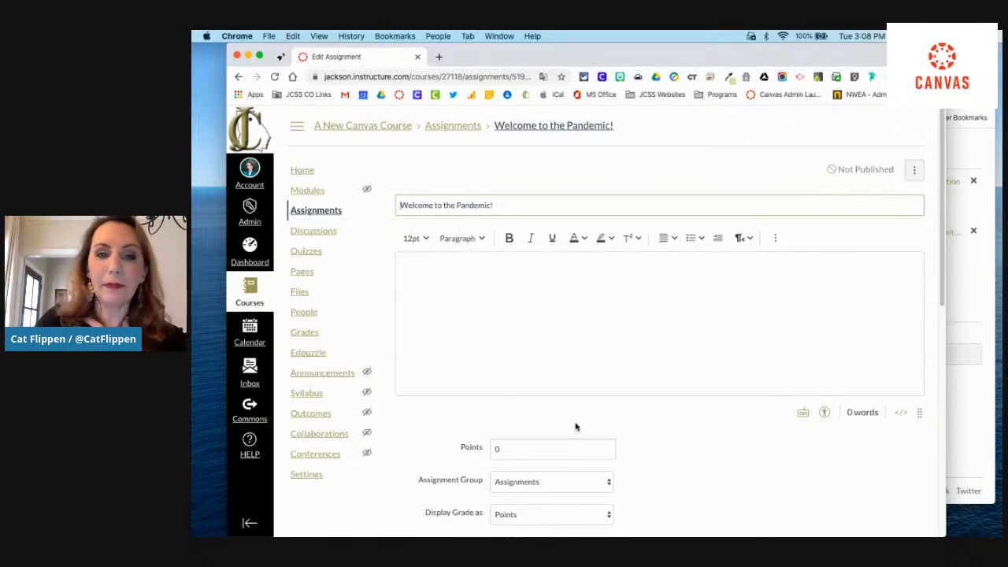
- Return to the course home page and place the Distance Learning Week 1 module above Distance Learning Week 2
{"action": "left_click", "coordinate": [304, 170]}
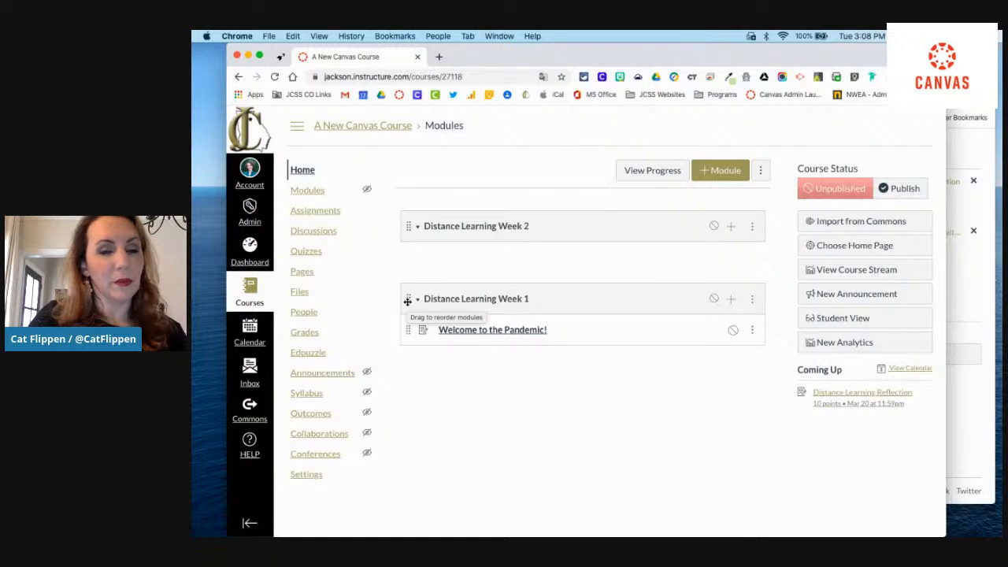
{"action": "left_click_drag", "start_coordinate": [437, 305], "coordinate": [418, 221]}
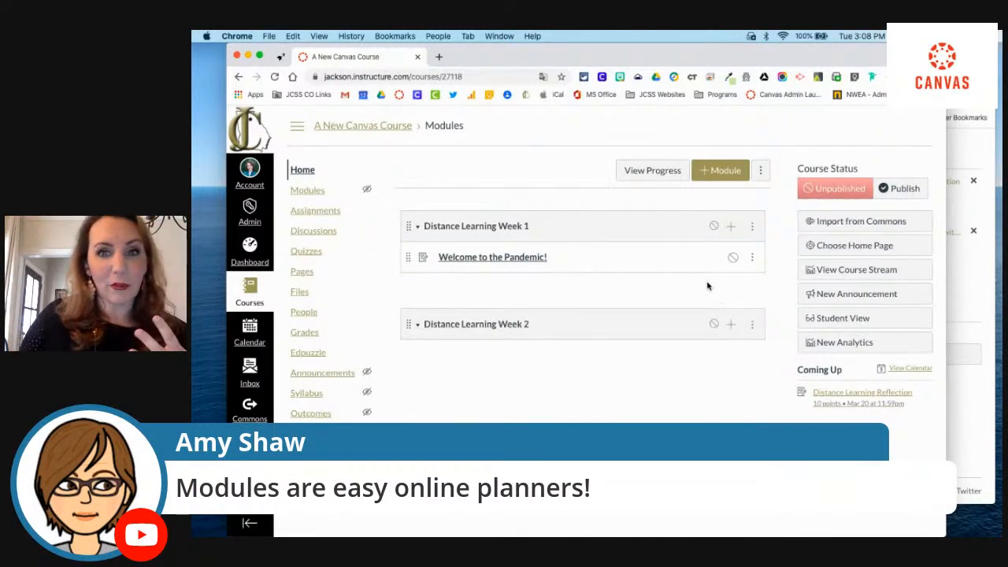
- Add a new quiz named "What Do You Know About COVID-19?" to Distance Learning Week 1, in the Assignments group without indentation
{"action": "left_click", "coordinate": [731, 228]}
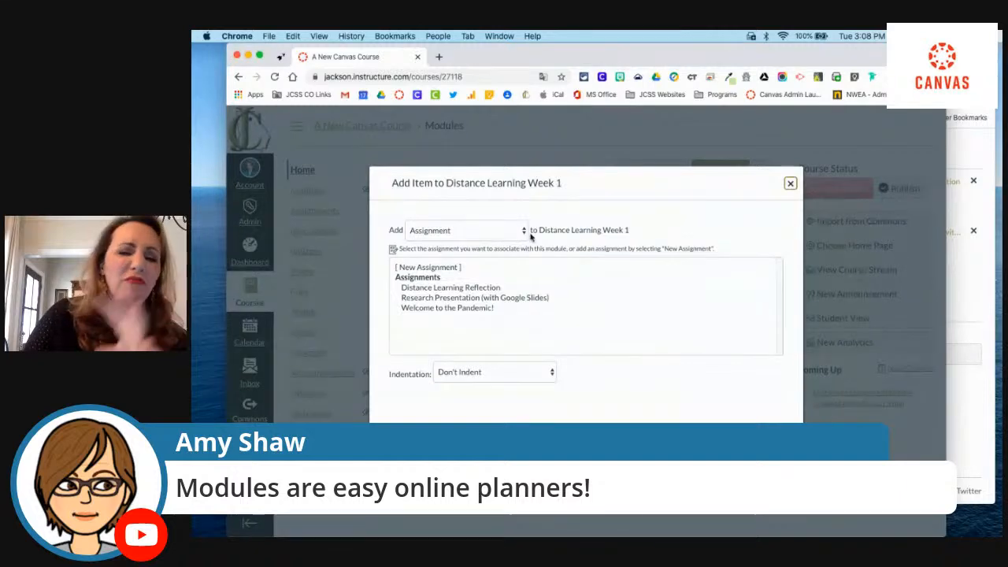
{"action": "left_click", "coordinate": [492, 230]}
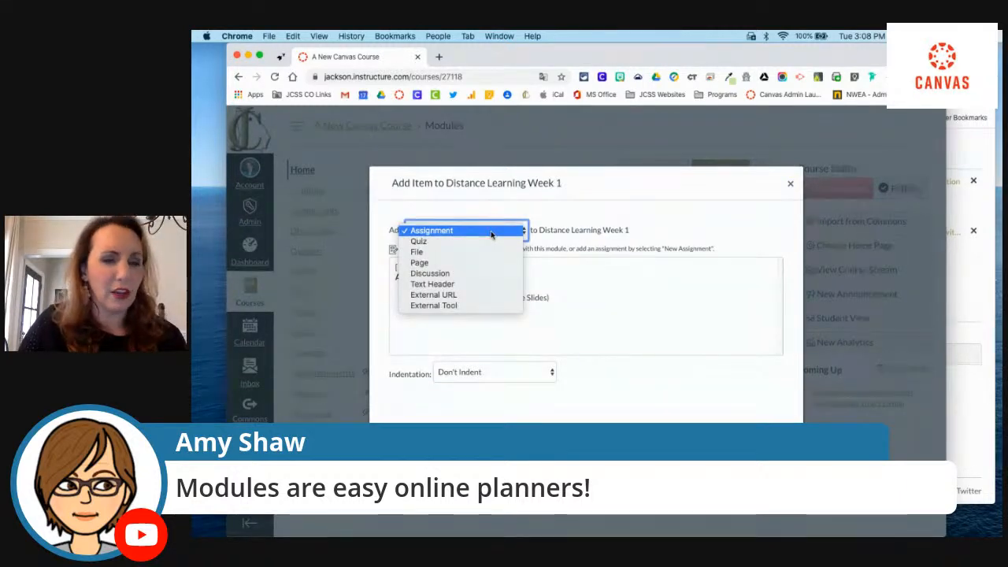
{"action": "left_click", "coordinate": [436, 241]}
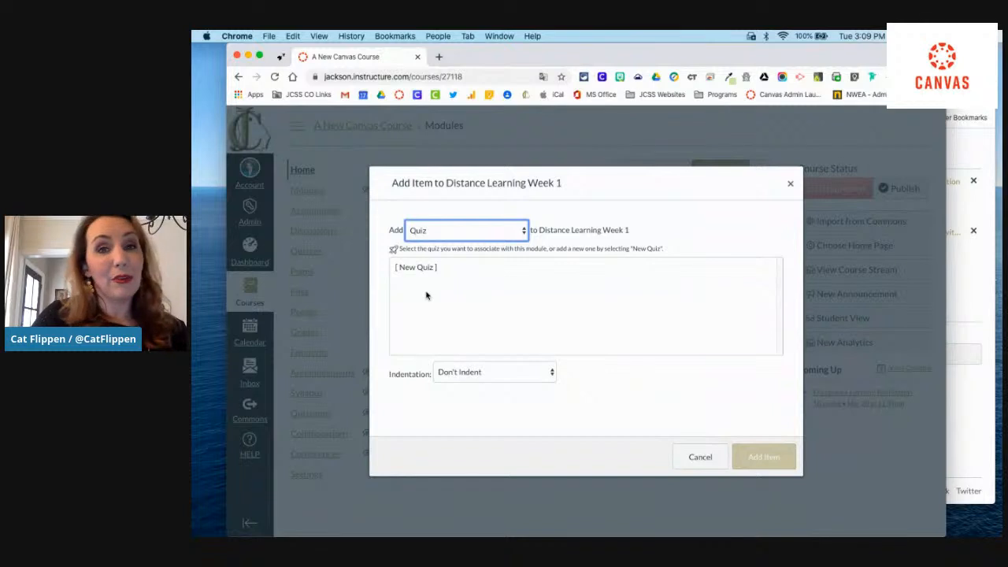
{"action": "left_click", "coordinate": [416, 269]}
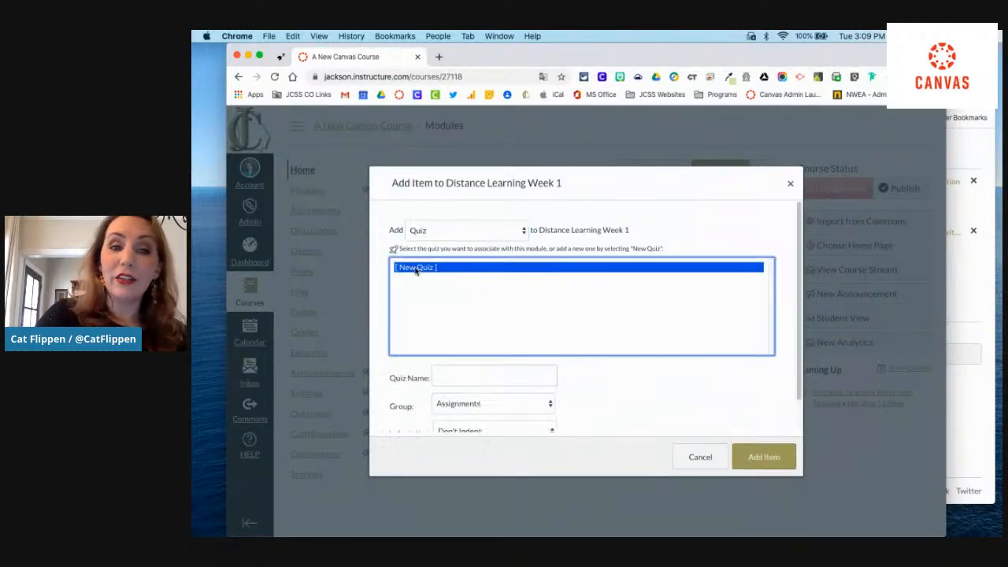
{"action": "left_click", "coordinate": [481, 375]}
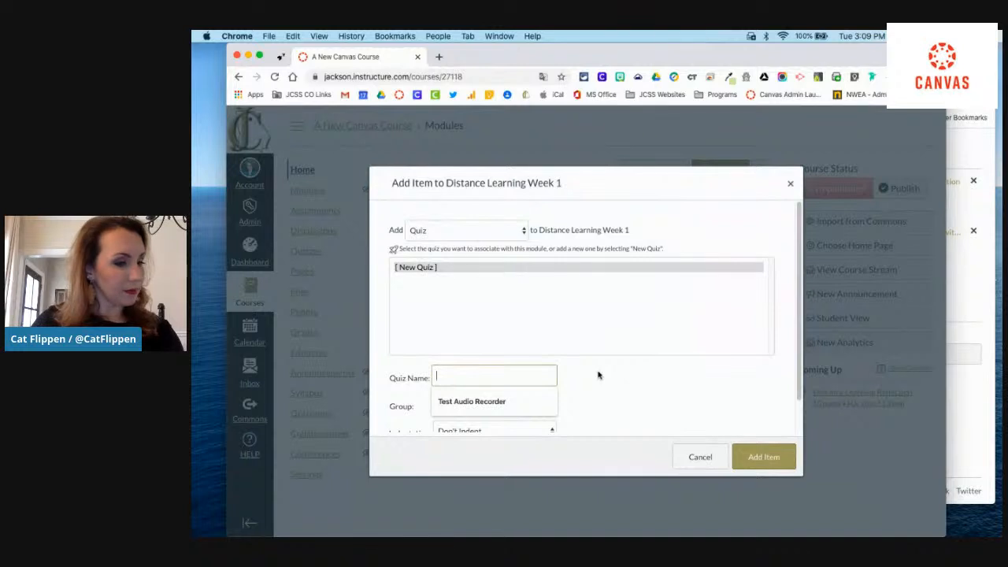
{"action": "type", "text": "What Do You Know A"}
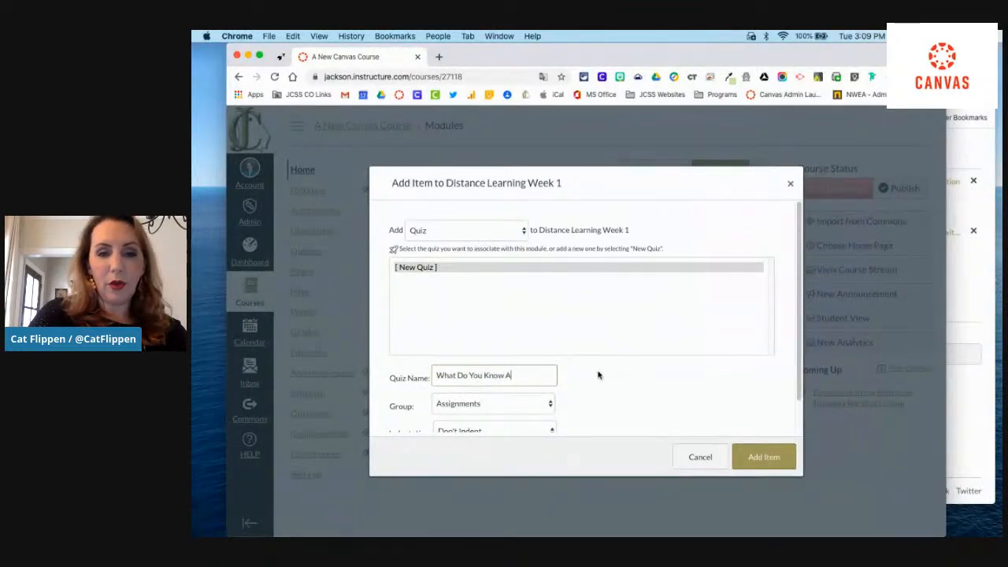
{"action": "type", "text": "bout COV"}
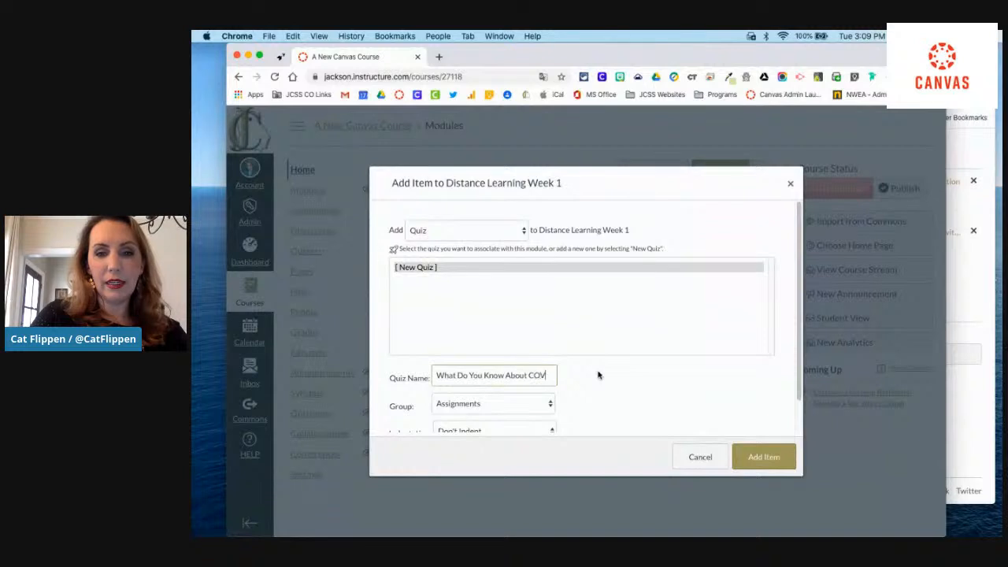
{"action": "type", "text": "ID-19?"}
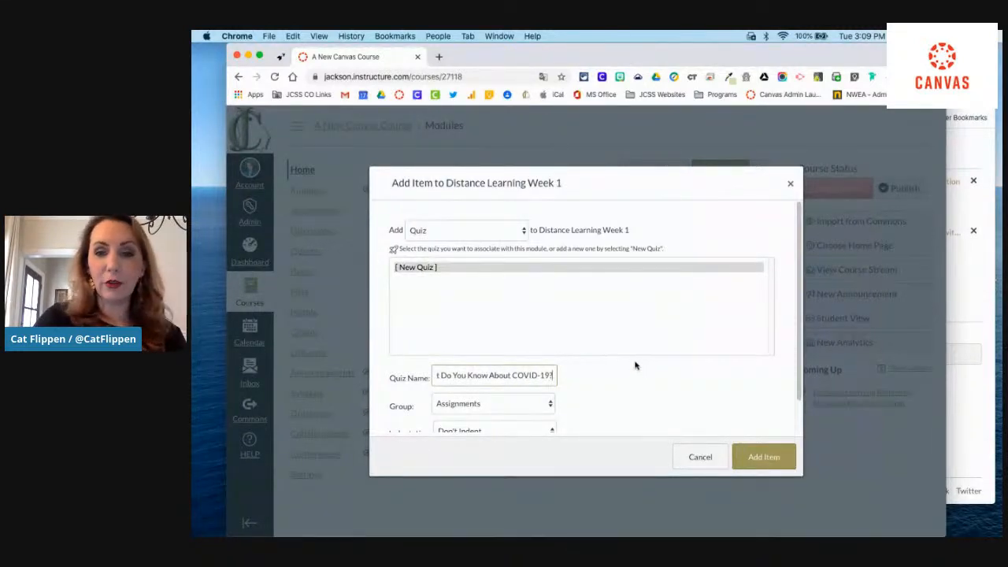
{"action": "scroll", "coordinate": [790, 308], "scroll_direction": "down", "scroll_amount": 2}
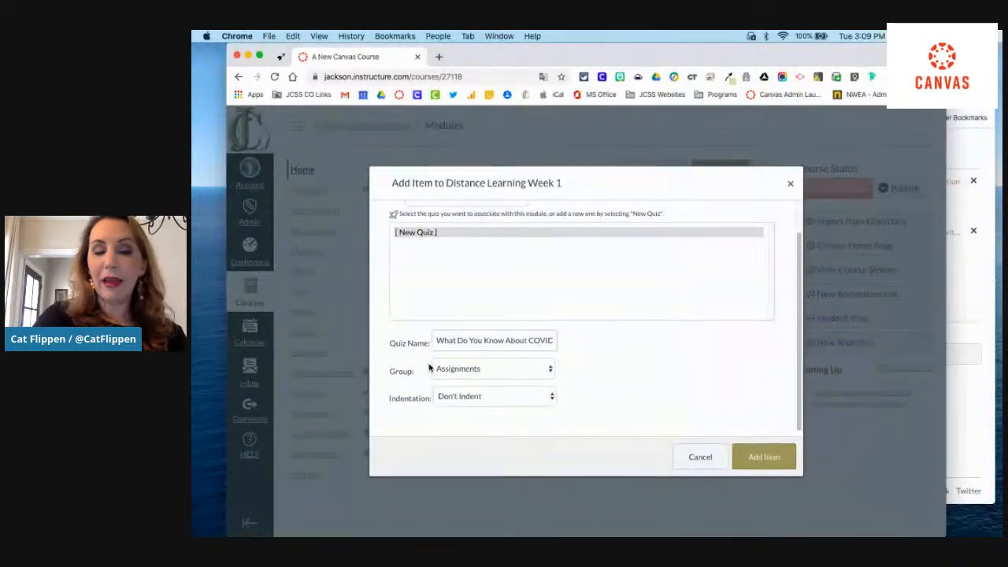
{"action": "left_click", "coordinate": [516, 373]}
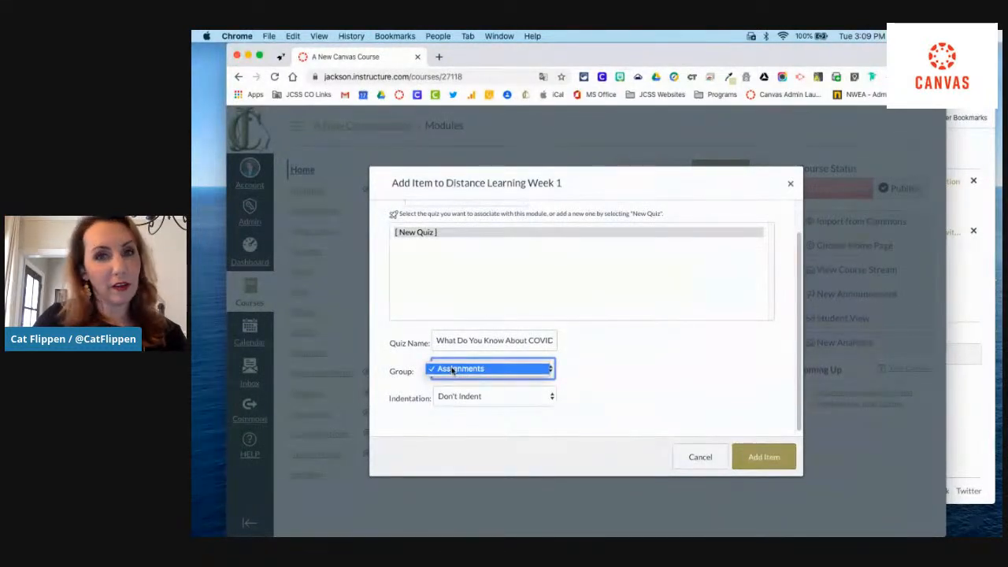
{"action": "left_click", "coordinate": [608, 356]}
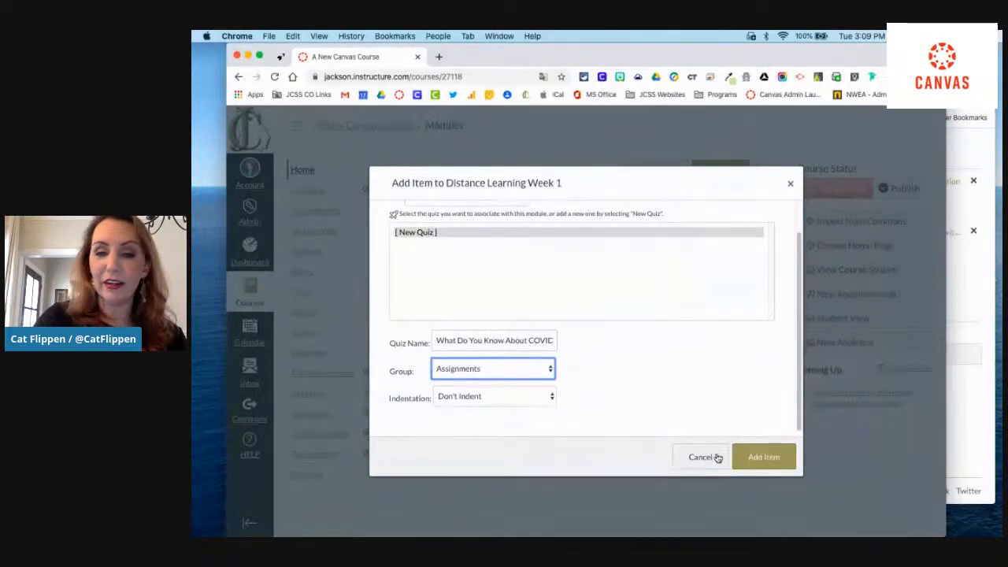
{"action": "left_click", "coordinate": [770, 459]}
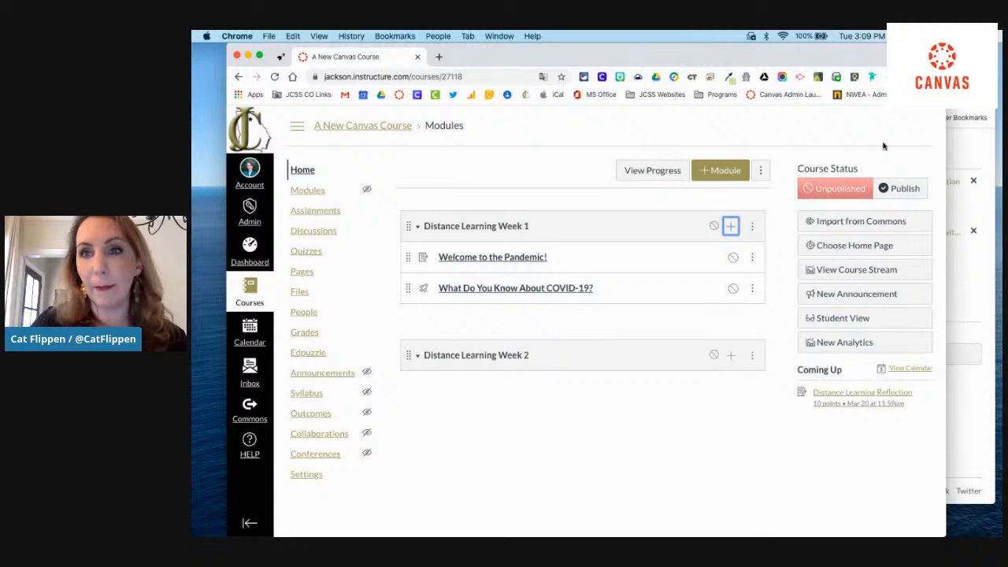
- Arrange the course and StreamYard browser windows so the live comments stay visible beside the course modules
{"action": "left_click_drag", "start_coordinate": [852, 62], "coordinate": [802, 63]}
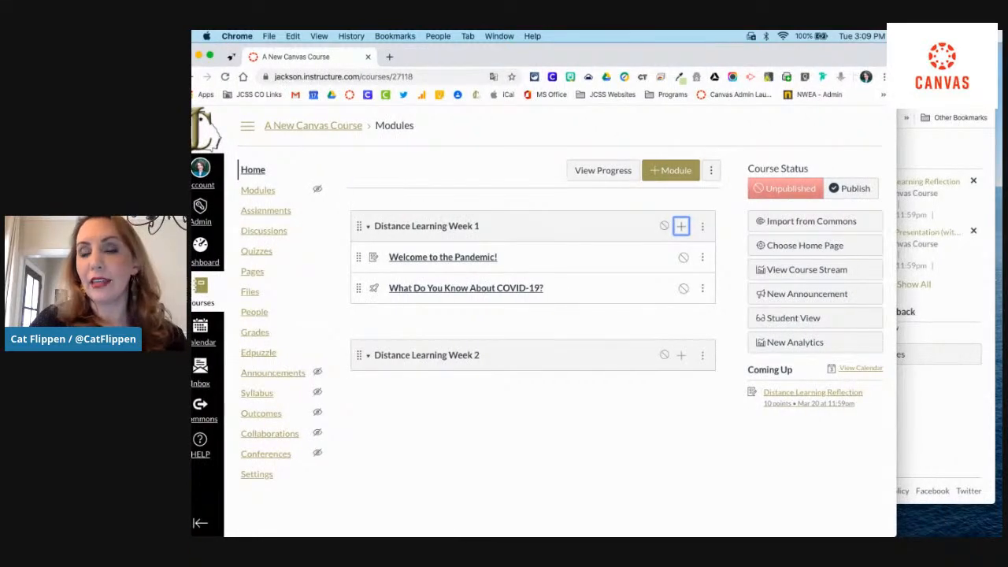
{"action": "left_click", "coordinate": [910, 78]}
{"action": "left_click", "coordinate": [537, 81]}
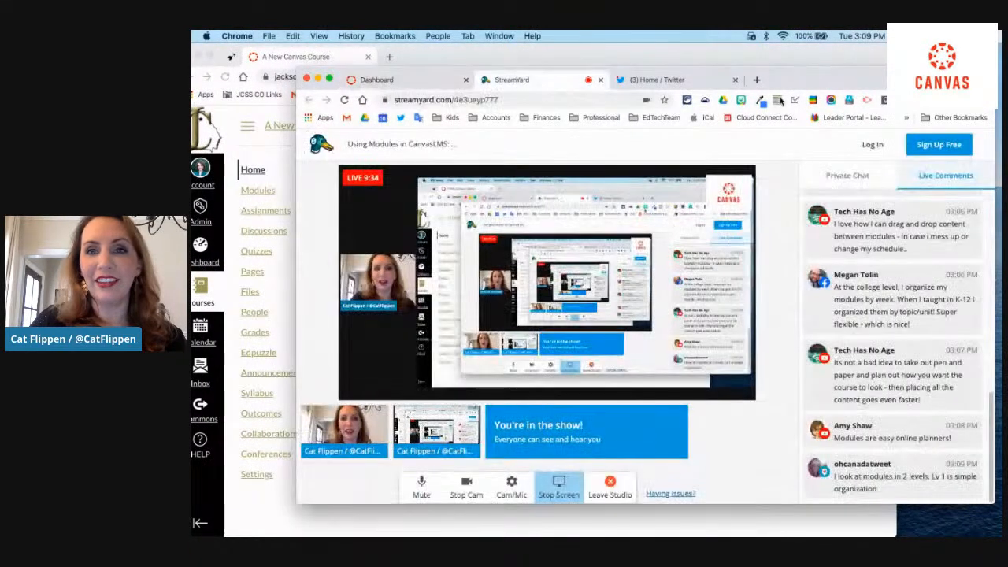
{"action": "mouse_move", "coordinate": [795, 88]}
{"action": "left_mouse_down"}
{"action": "mouse_move", "coordinate": [821, 84]}
{"action": "mouse_move", "coordinate": [809, 87]}
{"action": "left_mouse_up"}
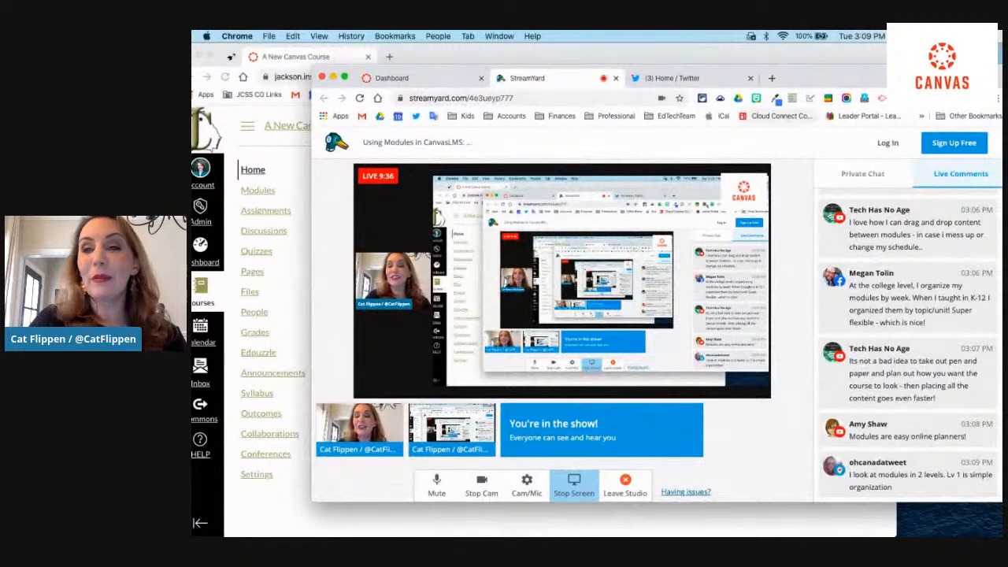
{"action": "left_click", "coordinate": [820, 61]}
{"action": "left_click_drag", "start_coordinate": [820, 61], "coordinate": [751, 56]}
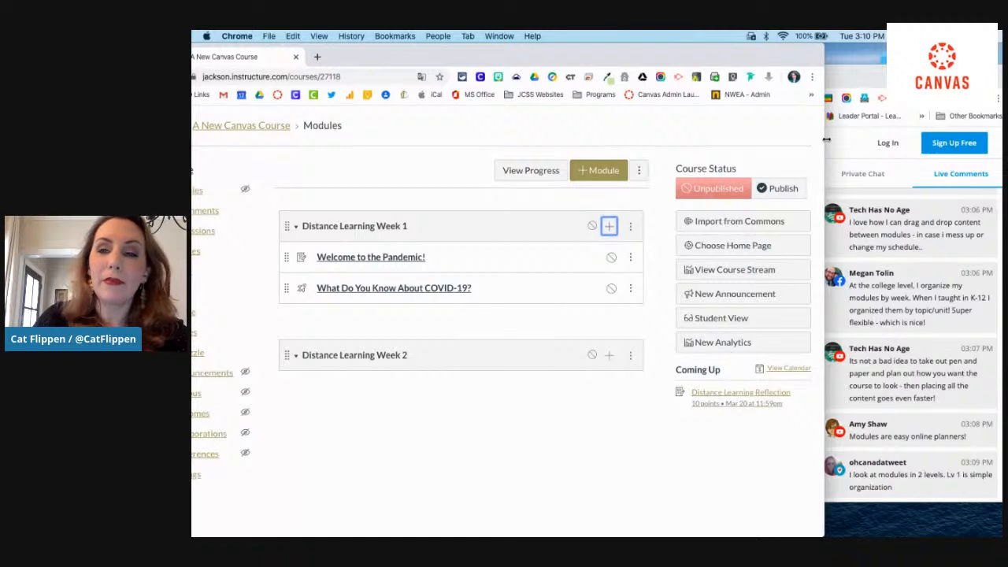
{"action": "left_click_drag", "start_coordinate": [825, 140], "coordinate": [751, 140]}
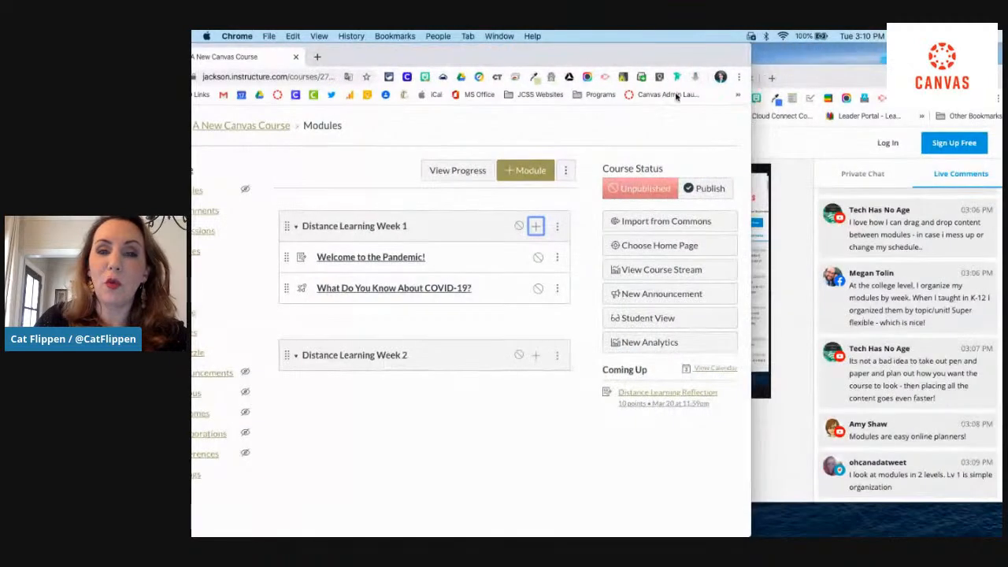
{"action": "left_click_drag", "start_coordinate": [621, 52], "coordinate": [694, 52]}
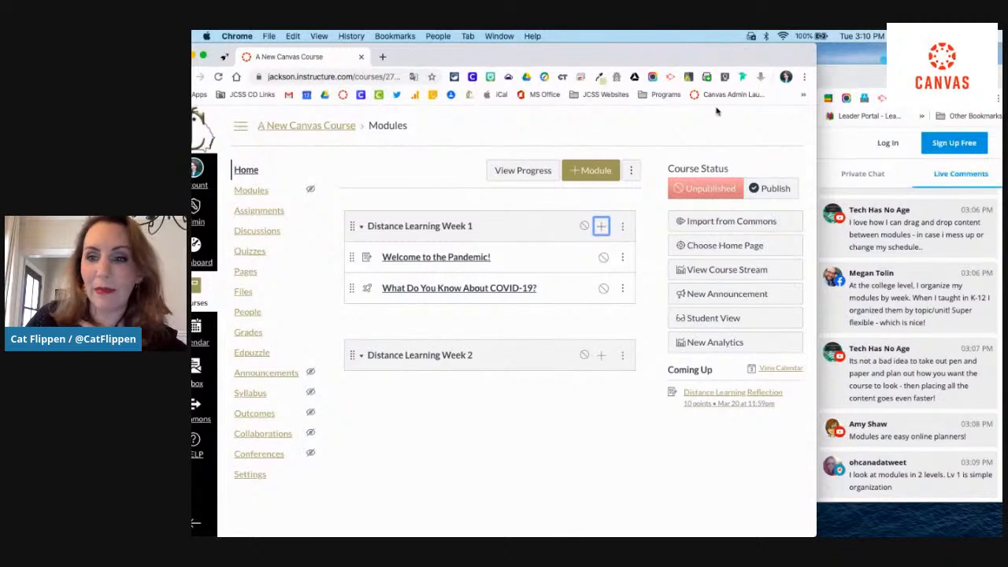
- Bring up the newest live comments in StreamYard, then return to the course window and reposition it so its sidebar is fully visible
{"action": "scroll", "coordinate": [923, 307], "scroll_direction": "up", "scroll_amount": 1}
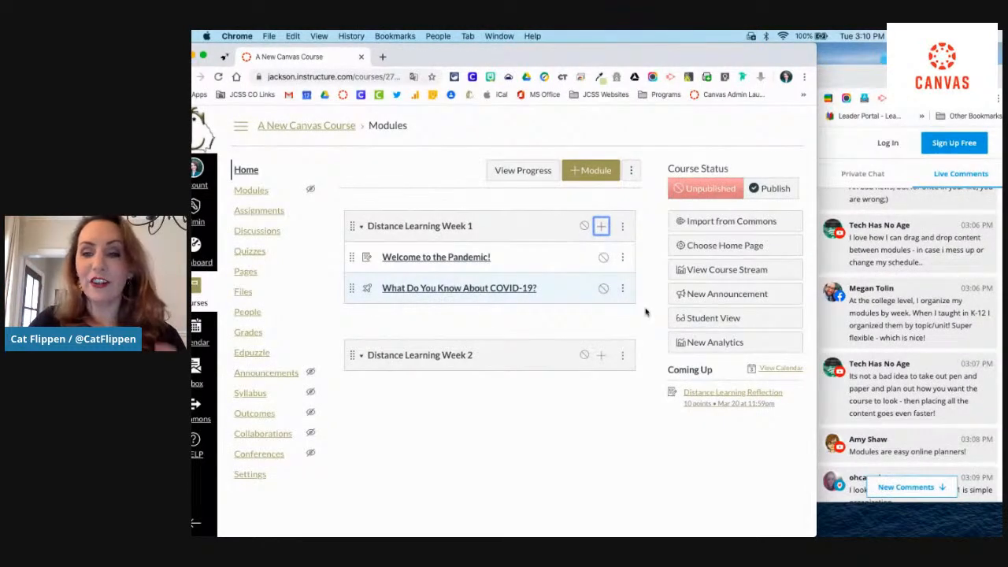
{"action": "left_click", "coordinate": [926, 492]}
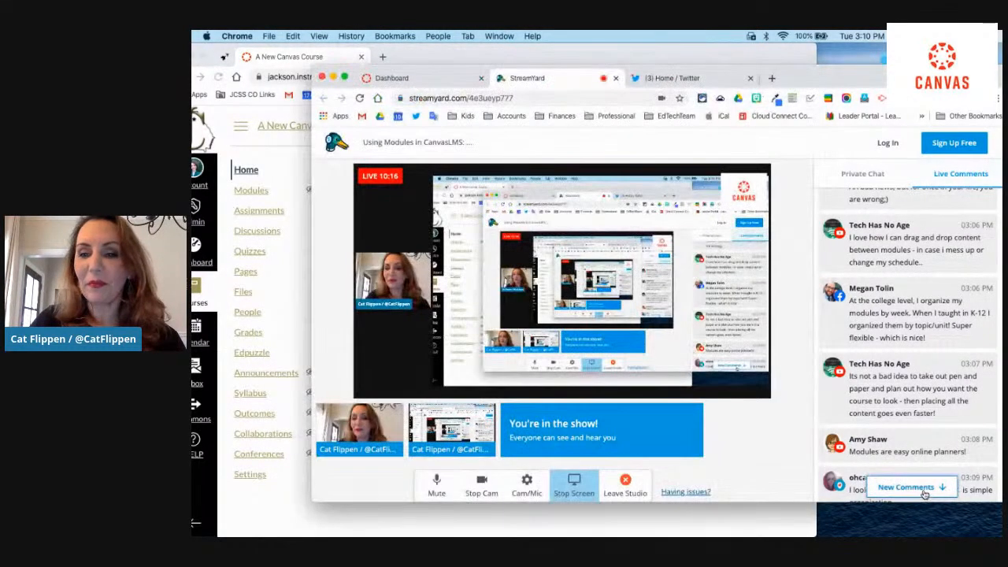
{"action": "left_click", "coordinate": [914, 486]}
{"action": "left_click", "coordinate": [246, 518]}
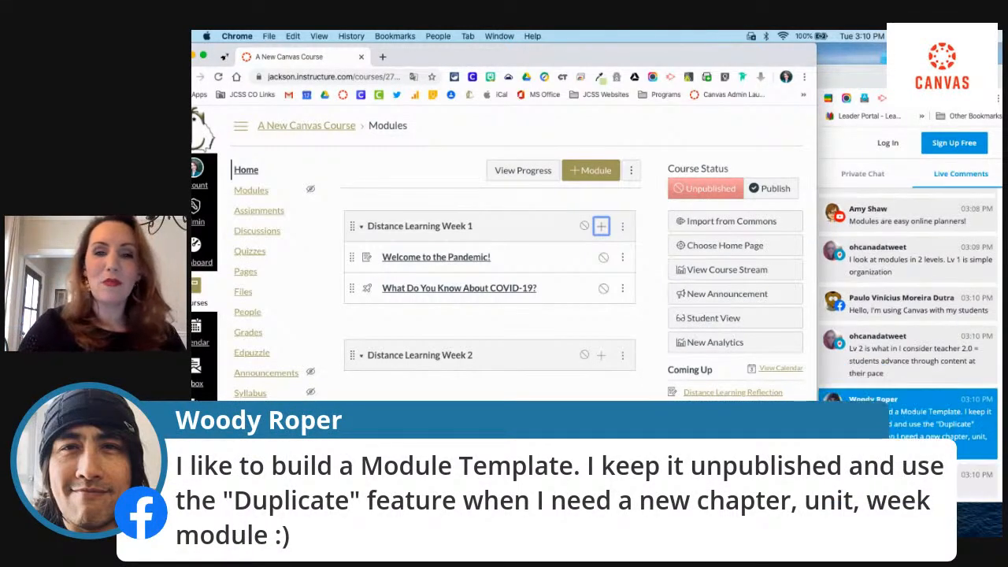
{"action": "left_click_drag", "start_coordinate": [490, 54], "coordinate": [517, 53]}
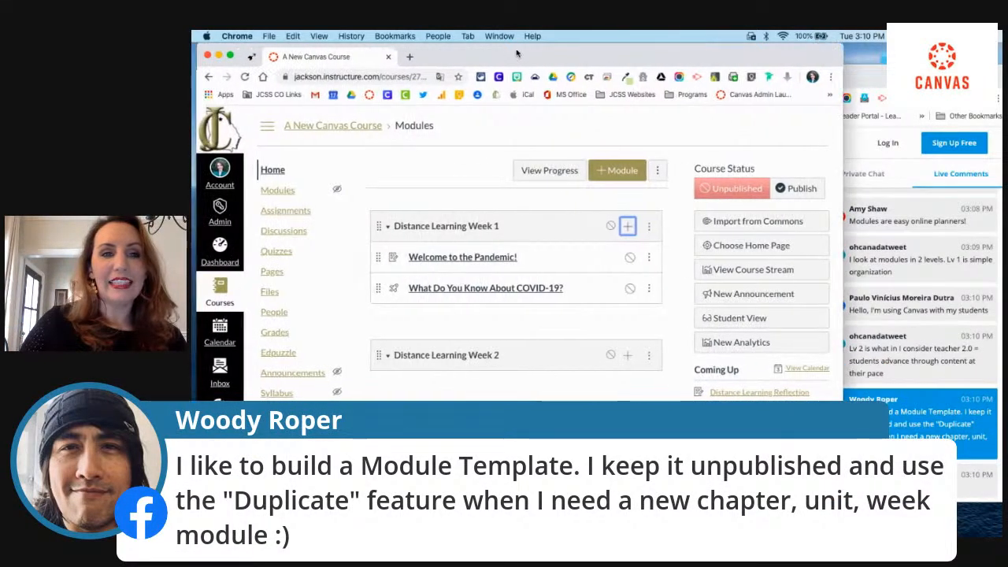
- Add the existing course file "Netiquette and Essential Agreement cc.pdf" to the Distance Learning Week 1 module
{"action": "left_click", "coordinate": [629, 228]}
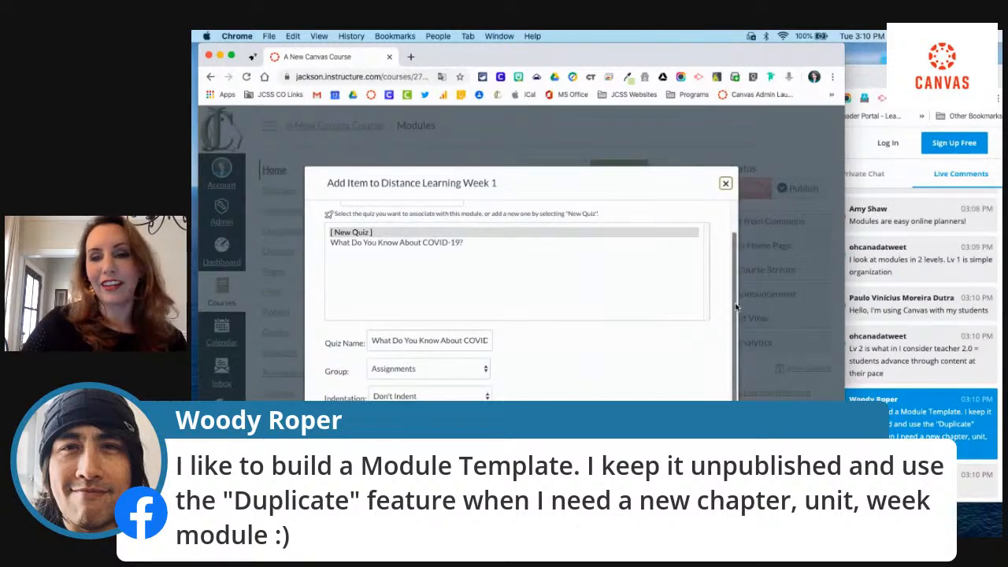
{"action": "scroll", "coordinate": [736, 307], "scroll_direction": "up", "scroll_amount": 2}
{"action": "left_click", "coordinate": [432, 230]}
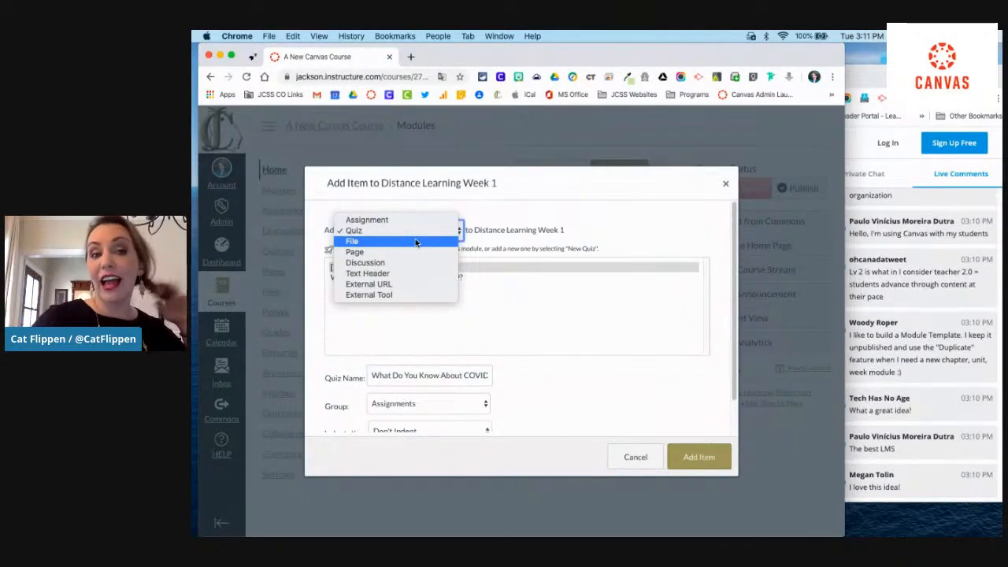
{"action": "left_click", "coordinate": [411, 243]}
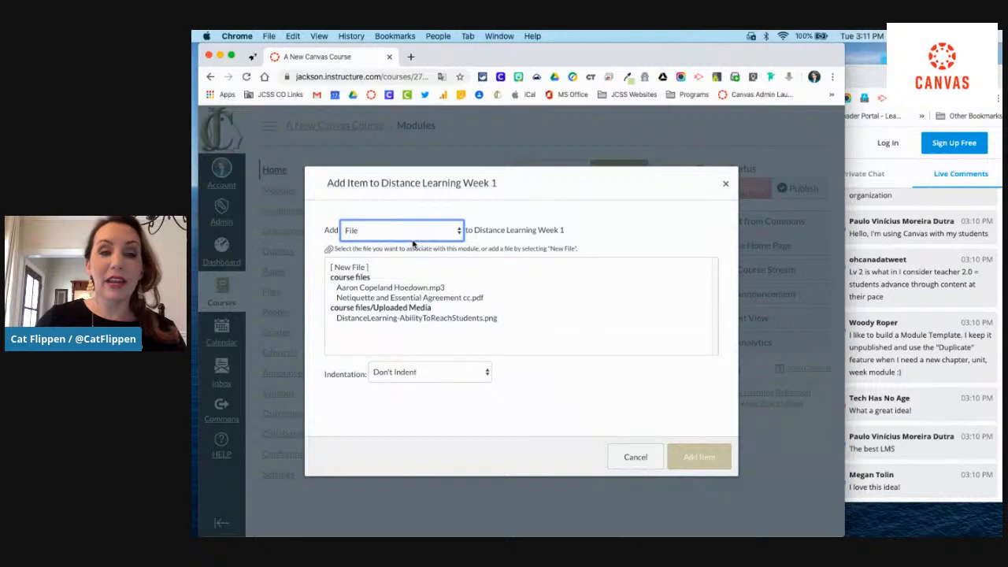
{"action": "left_click", "coordinate": [352, 268]}
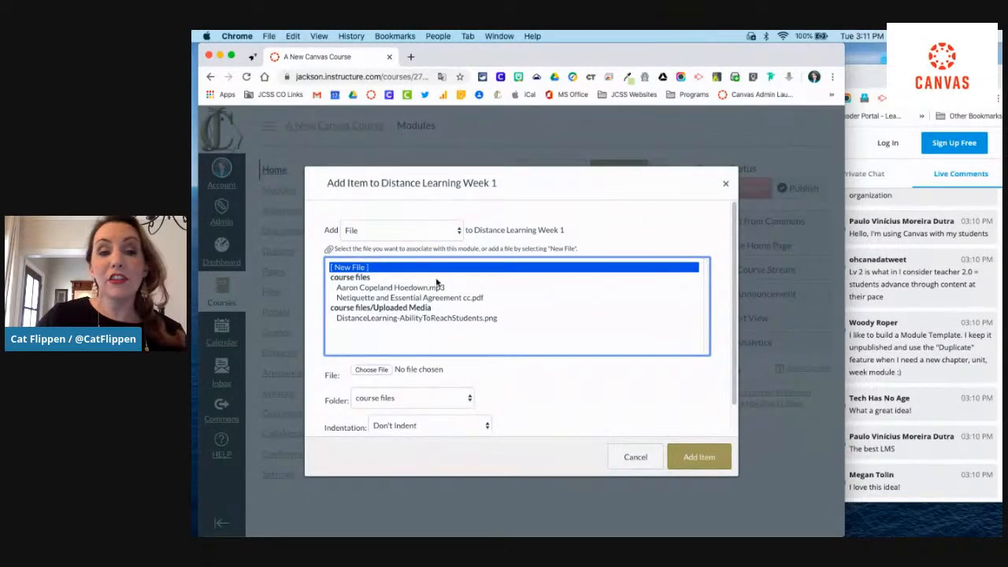
{"action": "left_click", "coordinate": [409, 288]}
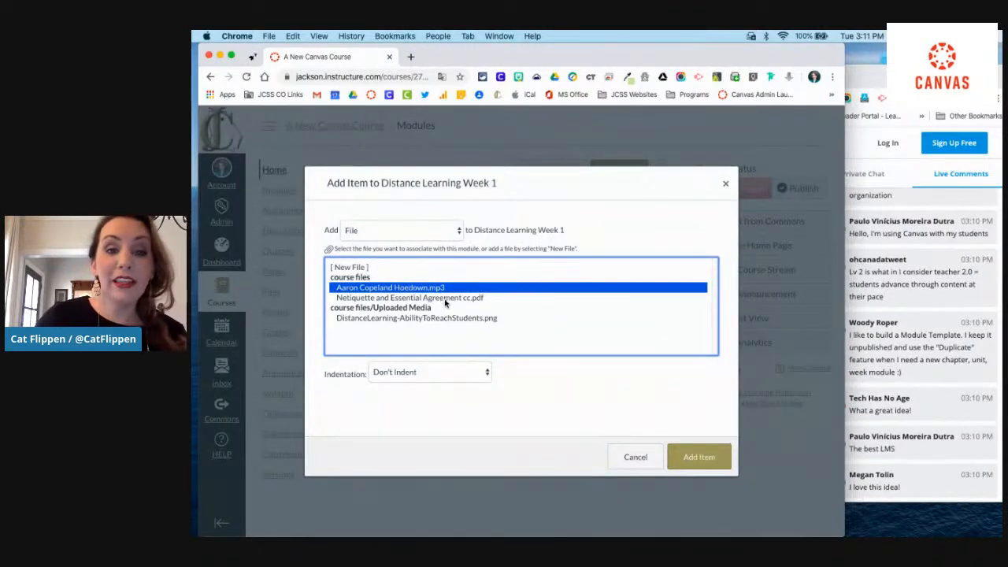
{"action": "left_click", "coordinate": [439, 298]}
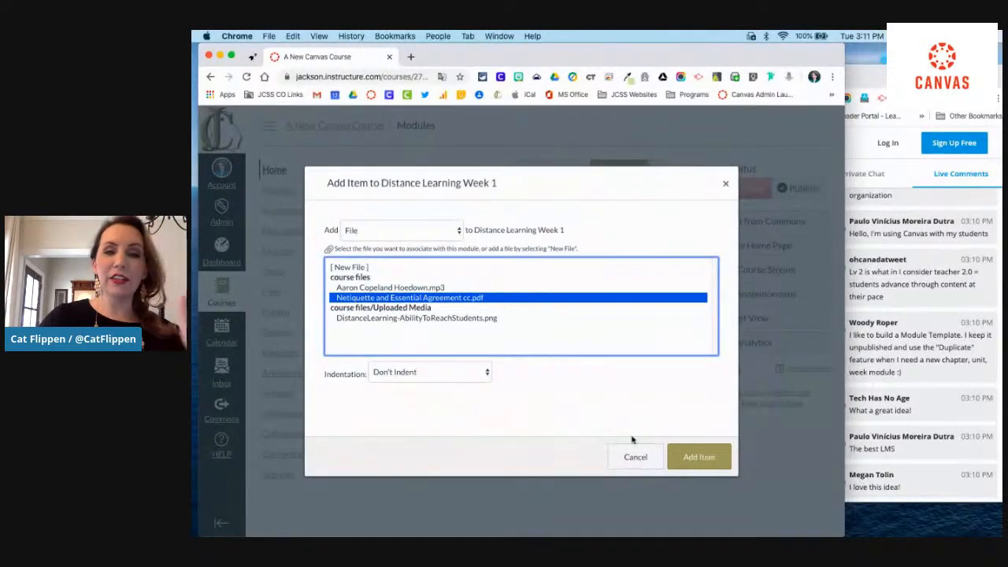
{"action": "left_click", "coordinate": [703, 459]}
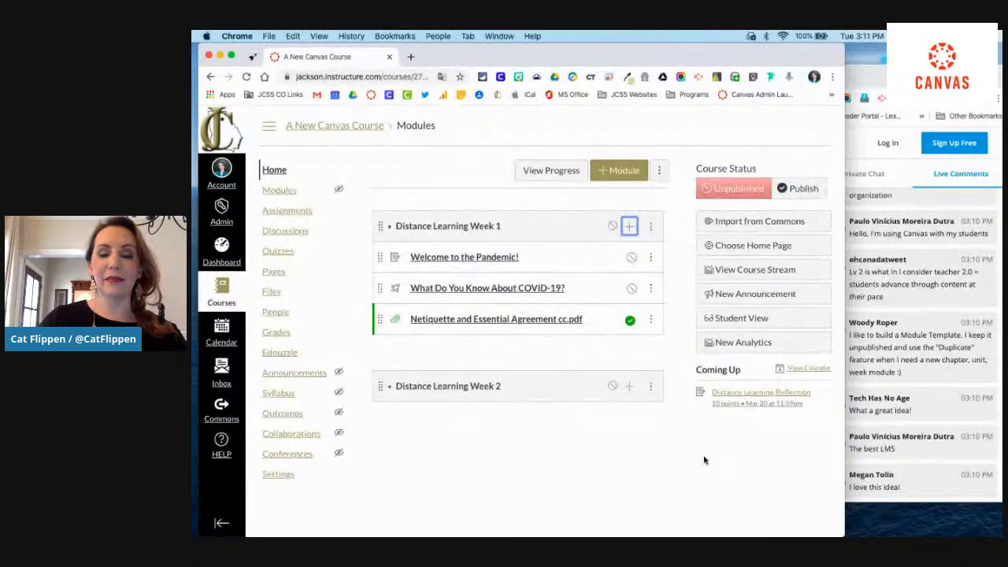
- Add the existing course file "Aaron Copeland Hoedown.mp3" to the Distance Learning Week 1 module
{"action": "left_click", "coordinate": [629, 226]}
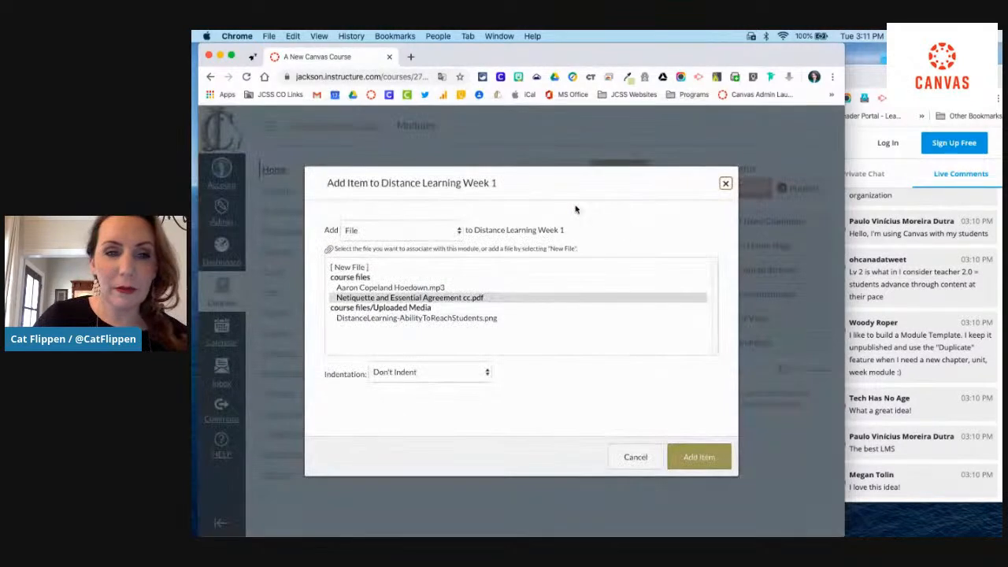
{"action": "left_click", "coordinate": [411, 289]}
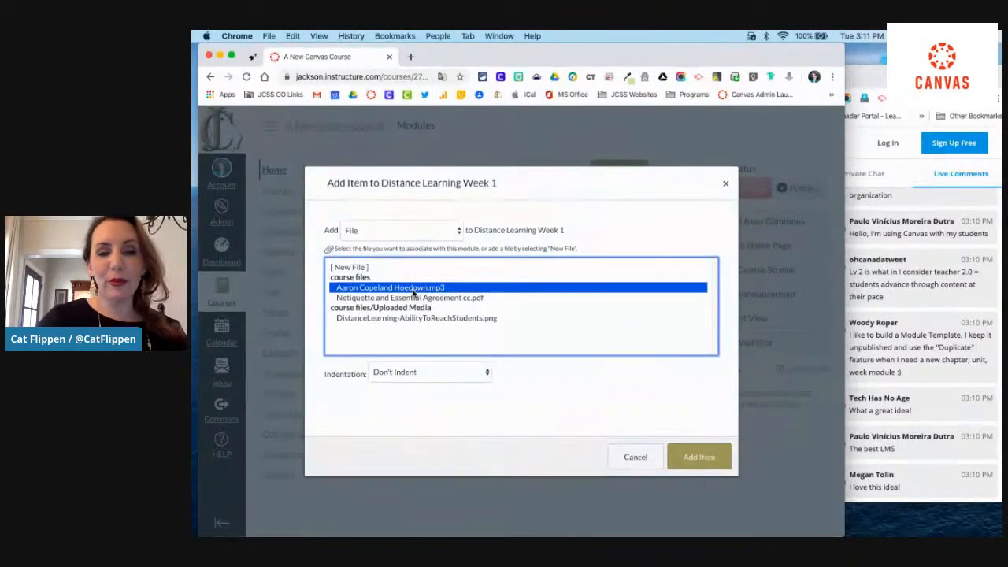
{"action": "left_click", "coordinate": [705, 455]}
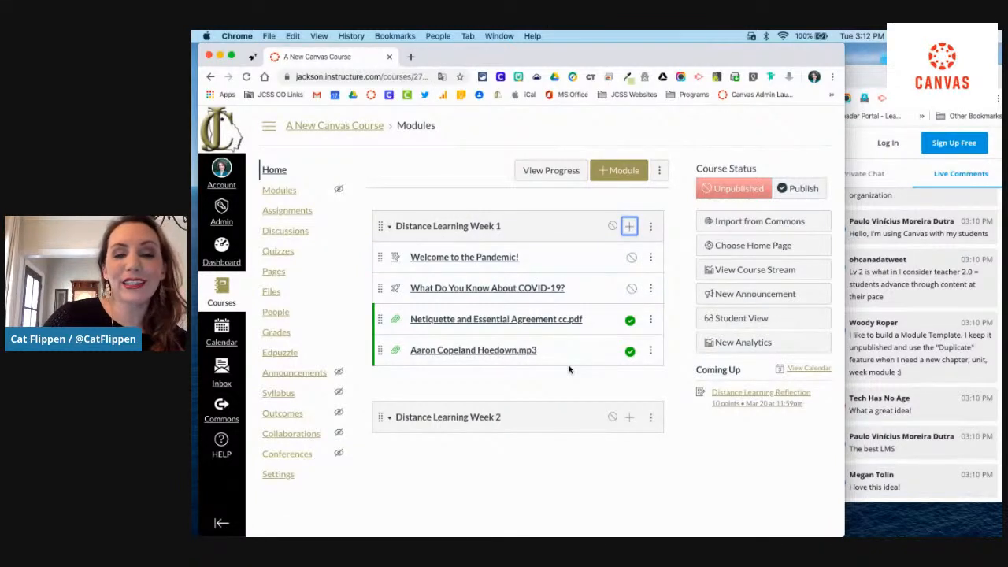
- Add the existing page "About Distance Learning" to the Distance Learning Week 1 module
{"action": "left_click", "coordinate": [634, 230]}
{"action": "left_click", "coordinate": [421, 230]}
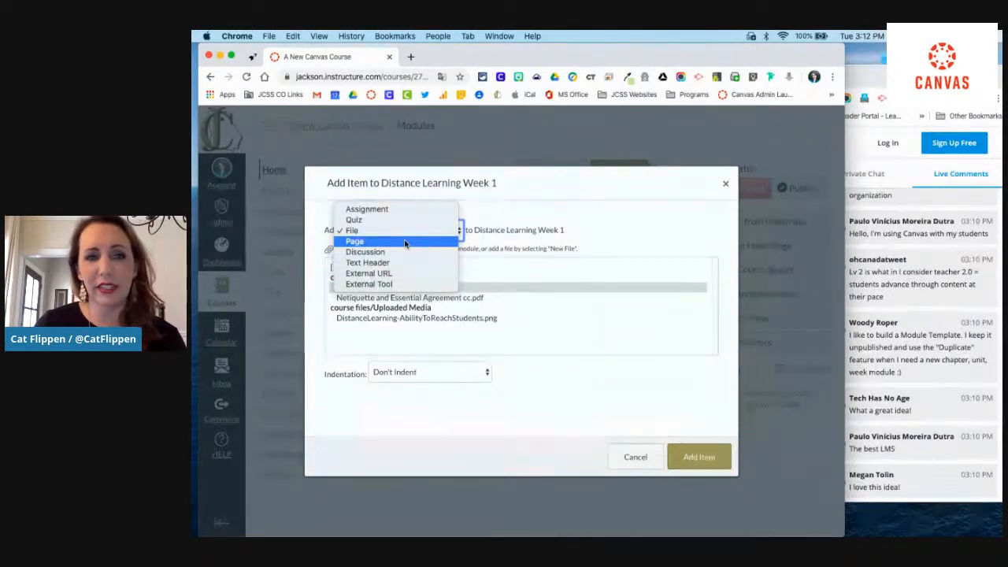
{"action": "left_click", "coordinate": [404, 242]}
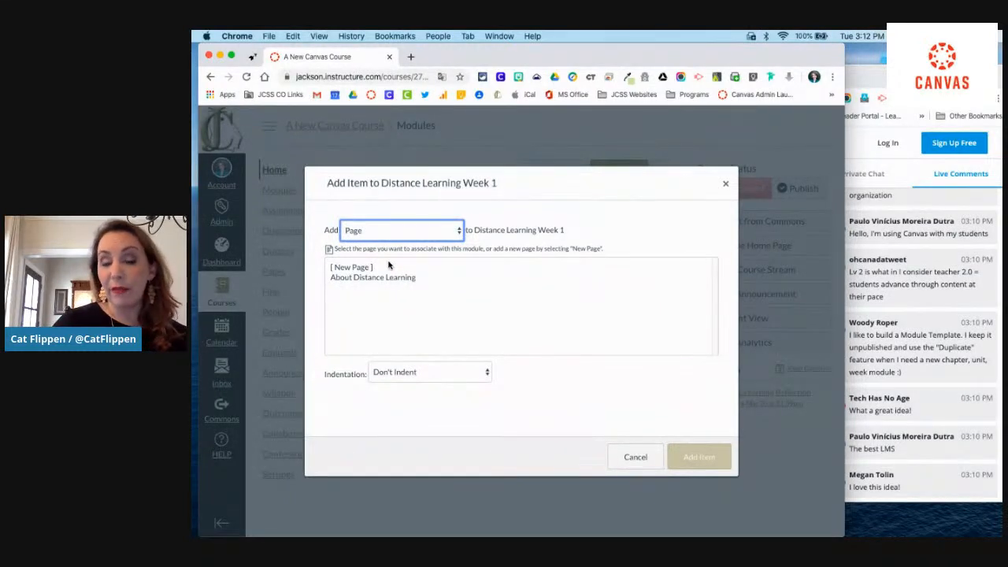
{"action": "left_click", "coordinate": [380, 279]}
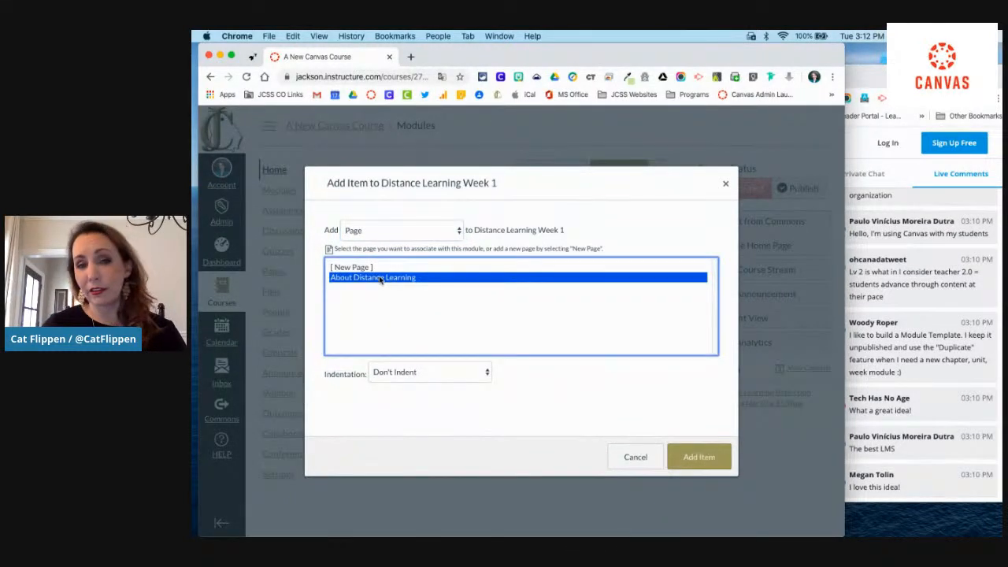
{"action": "left_click", "coordinate": [697, 463]}
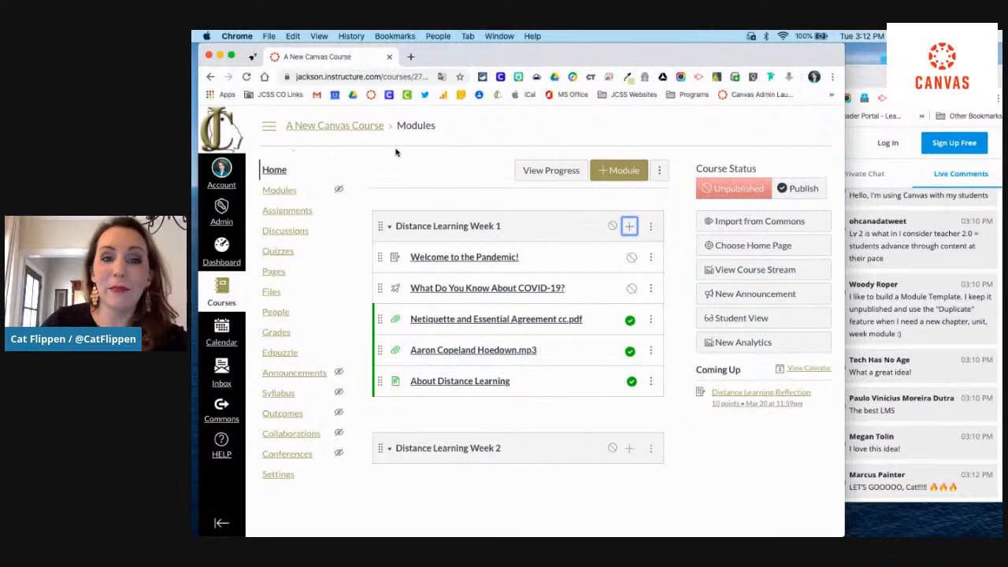
- Add a new discussion topic named "Watercooler! Tell me about the week!" to the Distance Learning Week 1 module
{"action": "left_click", "coordinate": [629, 226]}
{"action": "left_click", "coordinate": [424, 232]}
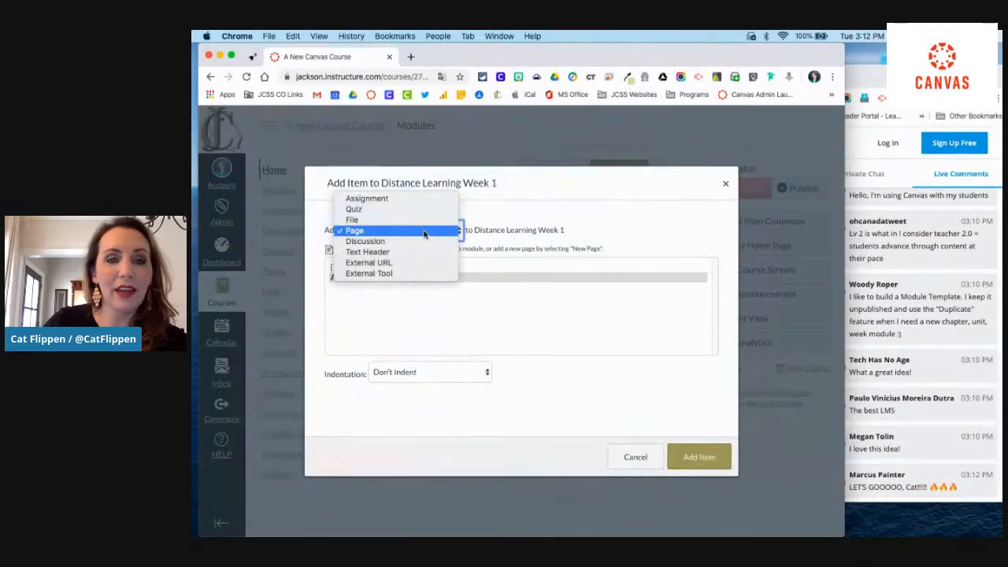
{"action": "left_click", "coordinate": [415, 241]}
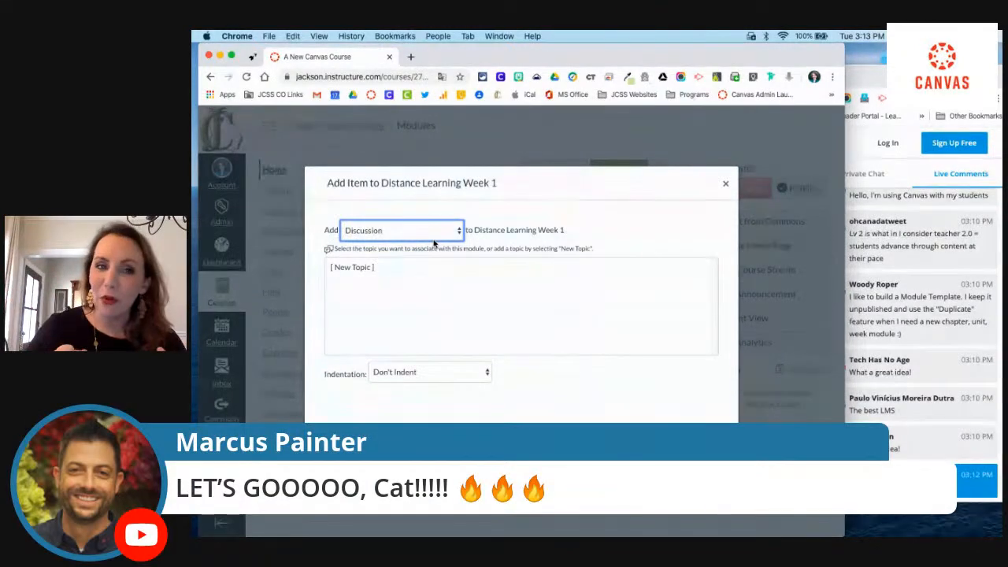
{"action": "left_click", "coordinate": [364, 268]}
{"action": "left_click", "coordinate": [397, 376]}
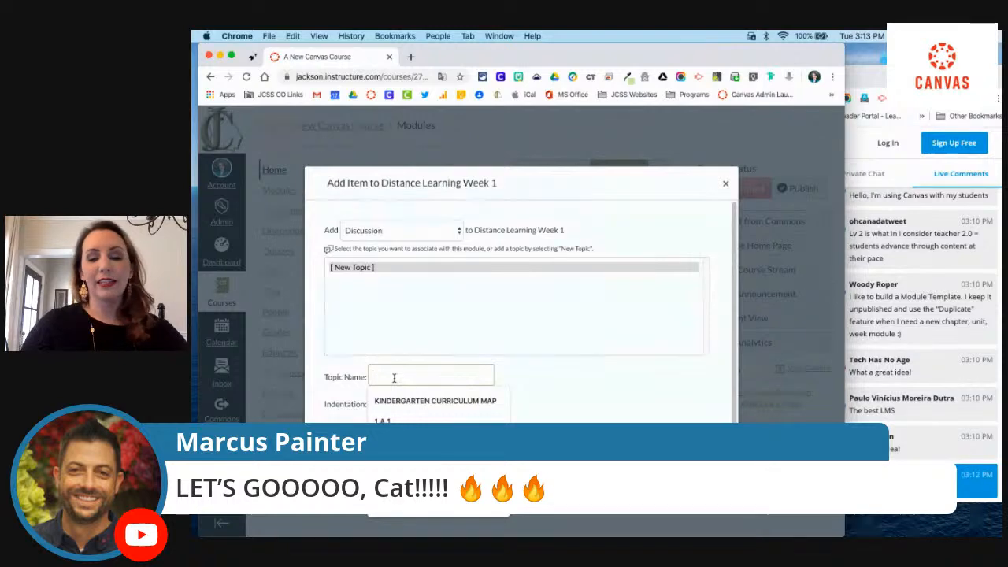
{"action": "type", "text": "Wat"}
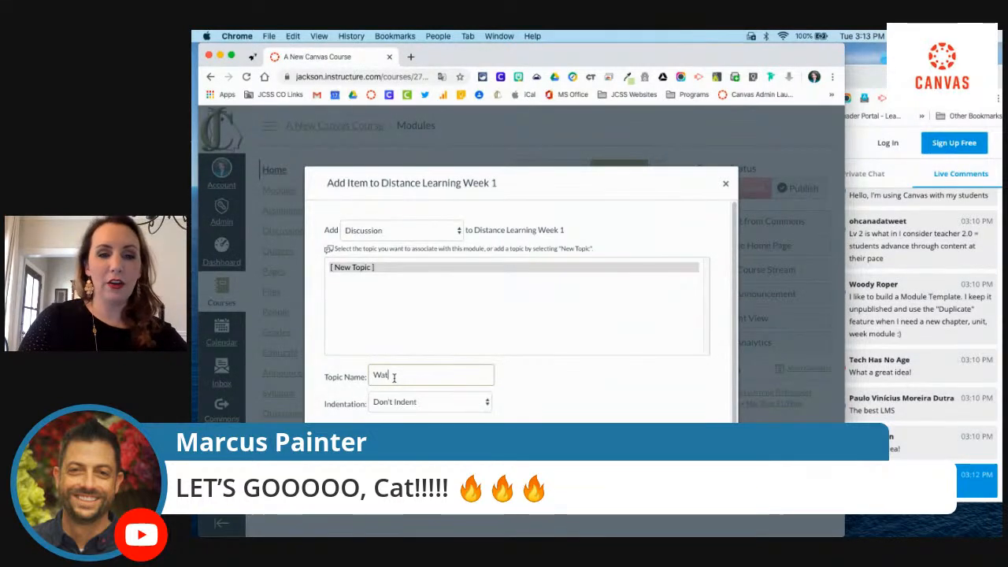
{"action": "type", "text": "ercooler"}
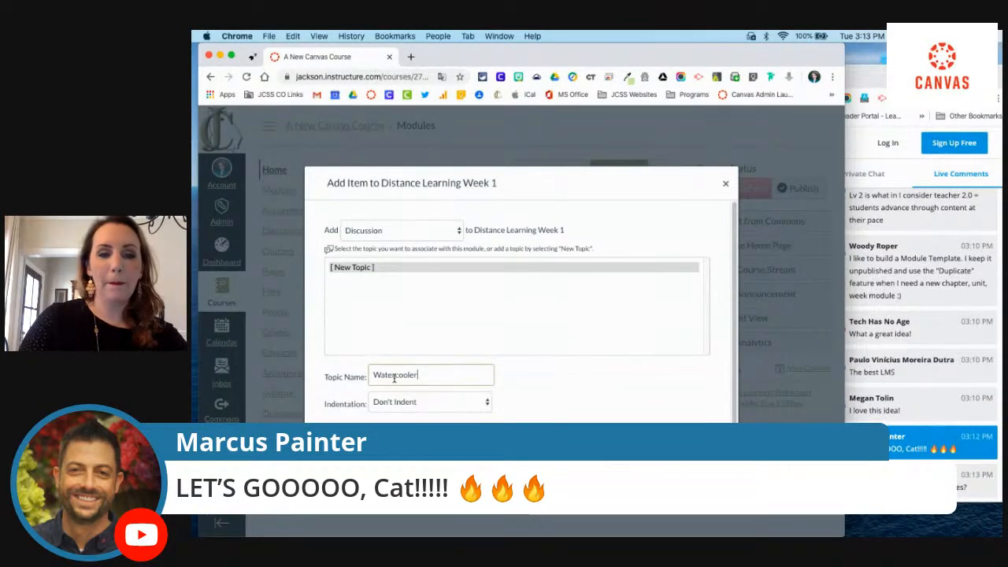
{"action": "type", "text": "! Tell me about the week!"}
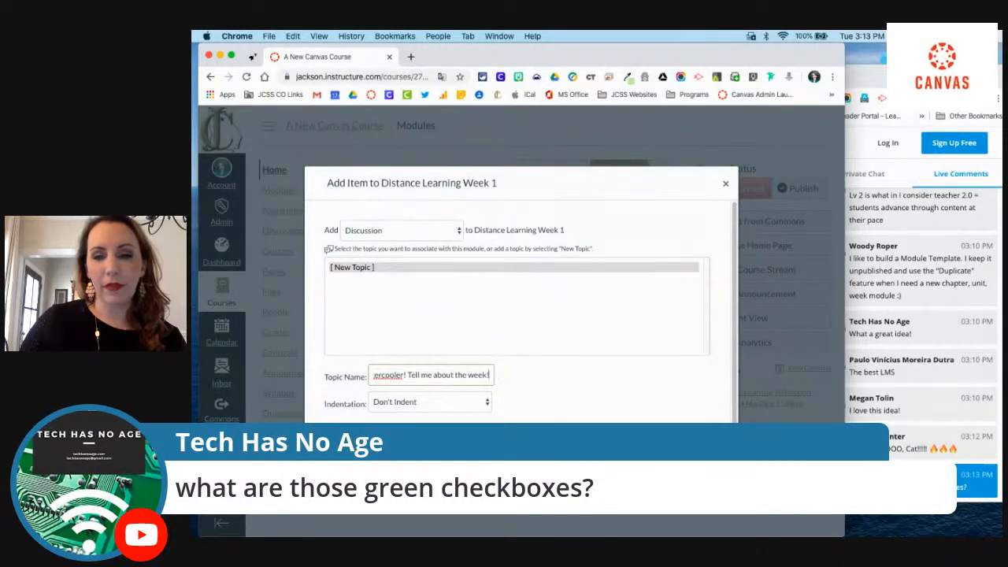
{"action": "key", "text": "Return"}
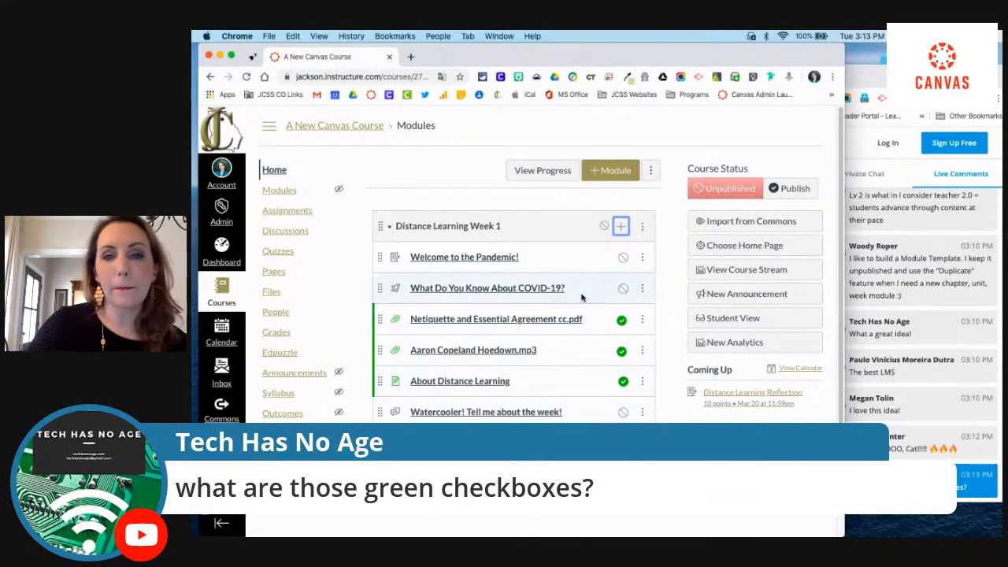
{"action": "left_click", "coordinate": [621, 226]}
{"action": "left_click", "coordinate": [413, 232]}
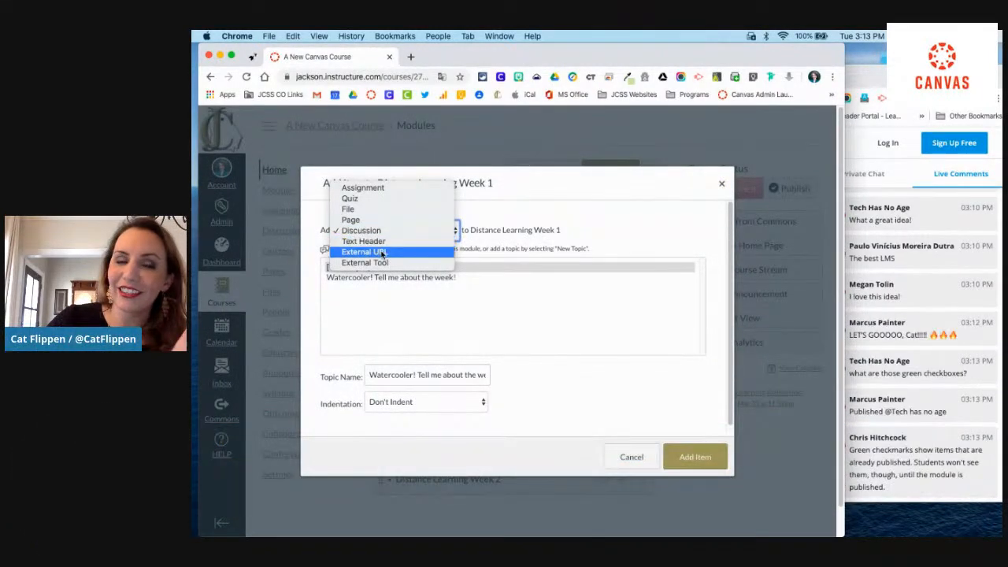
{"action": "left_click", "coordinate": [369, 252]}
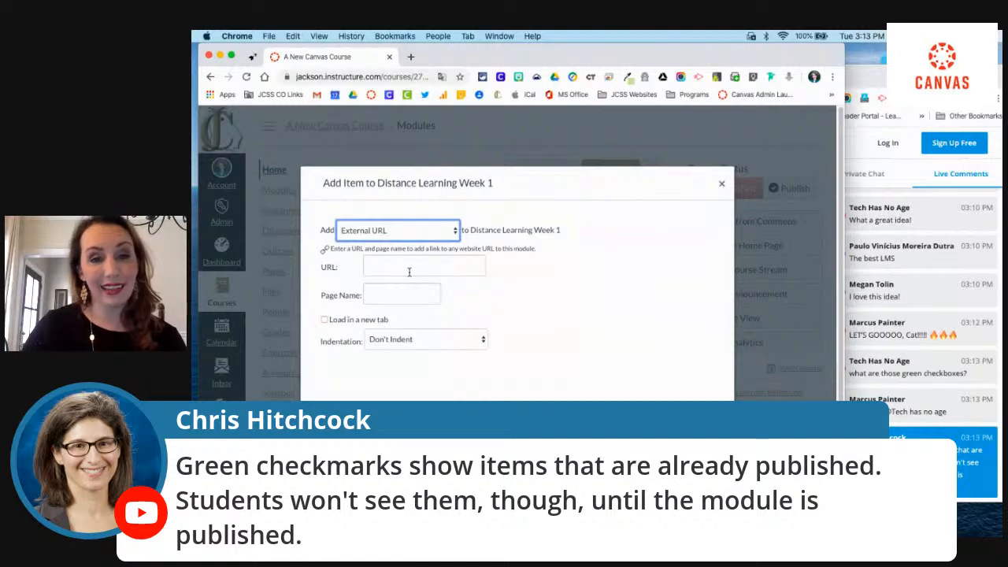
{"action": "left_click", "coordinate": [410, 271]}
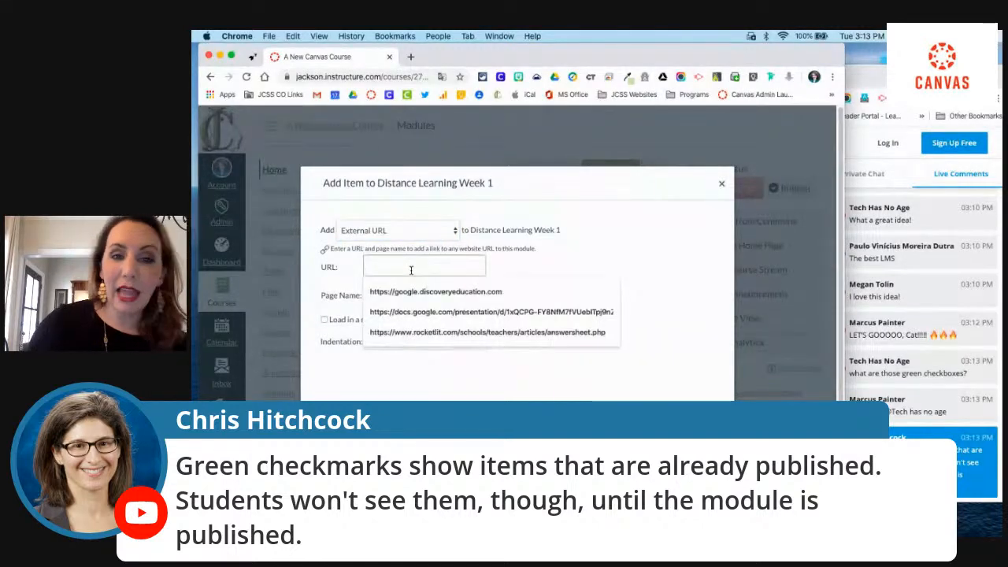
{"action": "type", "text": "https://jackson"}
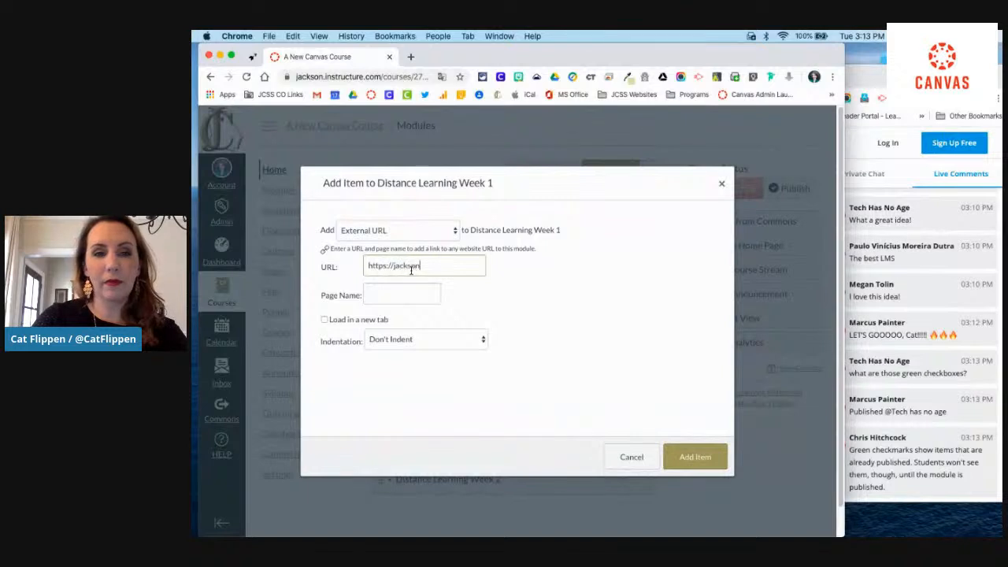
{"action": "type", "text": "s"}
{"action": "key", "text": "BackSpace"}
{"action": "type", "text": "schoolsga.org"}
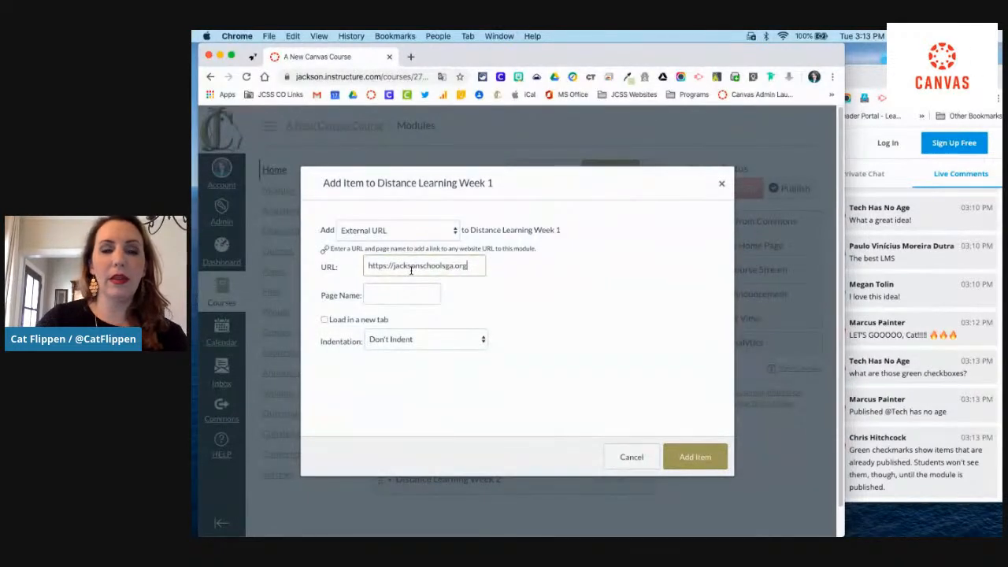
{"action": "left_click", "coordinate": [381, 294]}
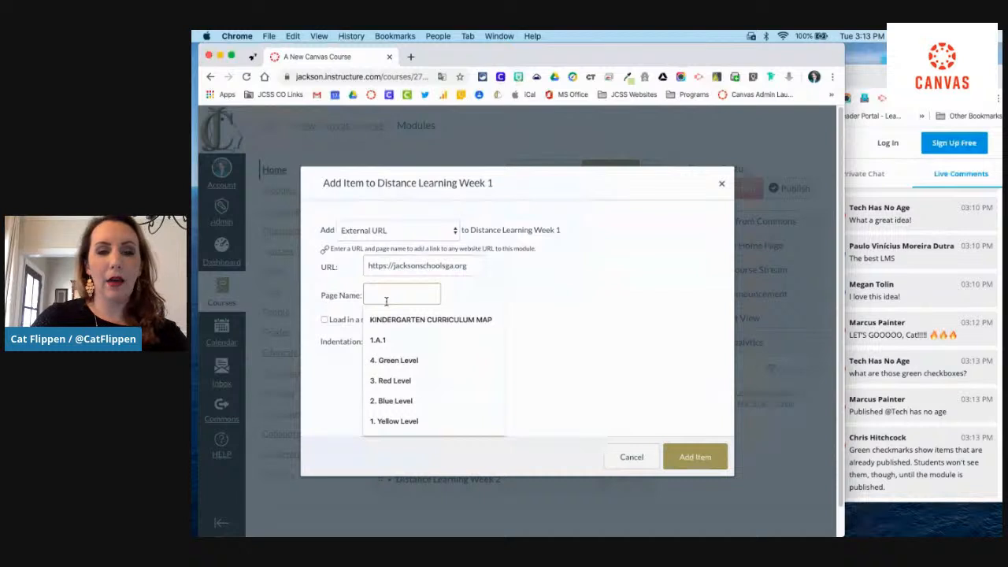
{"action": "type", "text": "Our JCSS Website"}
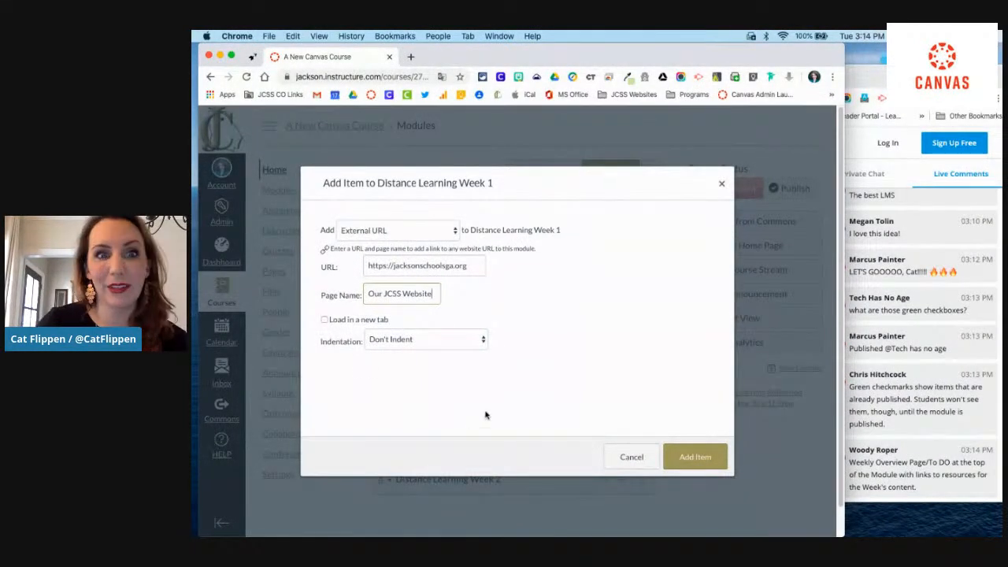
{"action": "left_click", "coordinate": [691, 458]}
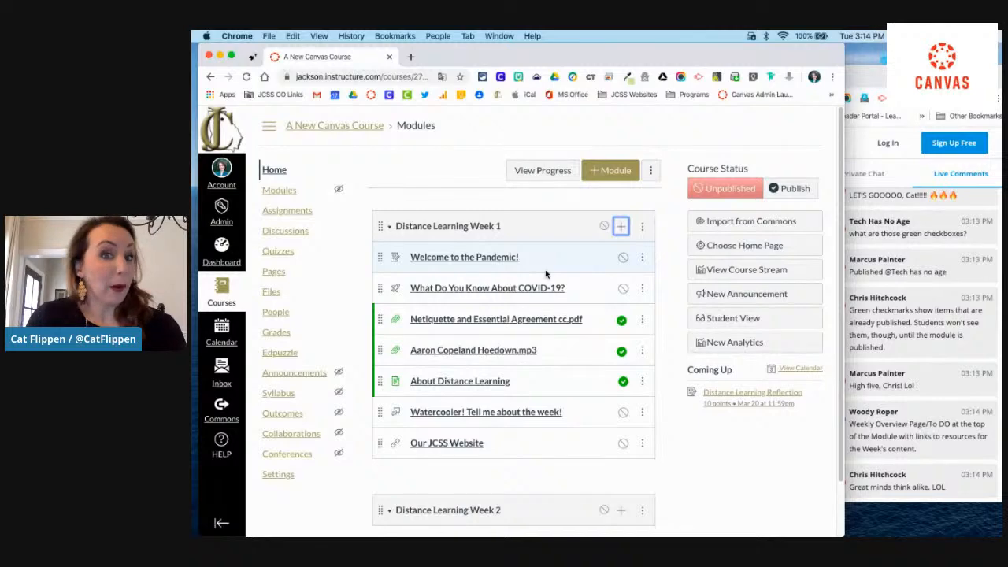
- Start an external tool item for Distance Learning Week 1 and assign Edpuzzle's "Distance Learning Introduction" video to the course with Prevent Skipping on
{"action": "left_click", "coordinate": [622, 230]}
{"action": "left_click", "coordinate": [419, 230]}
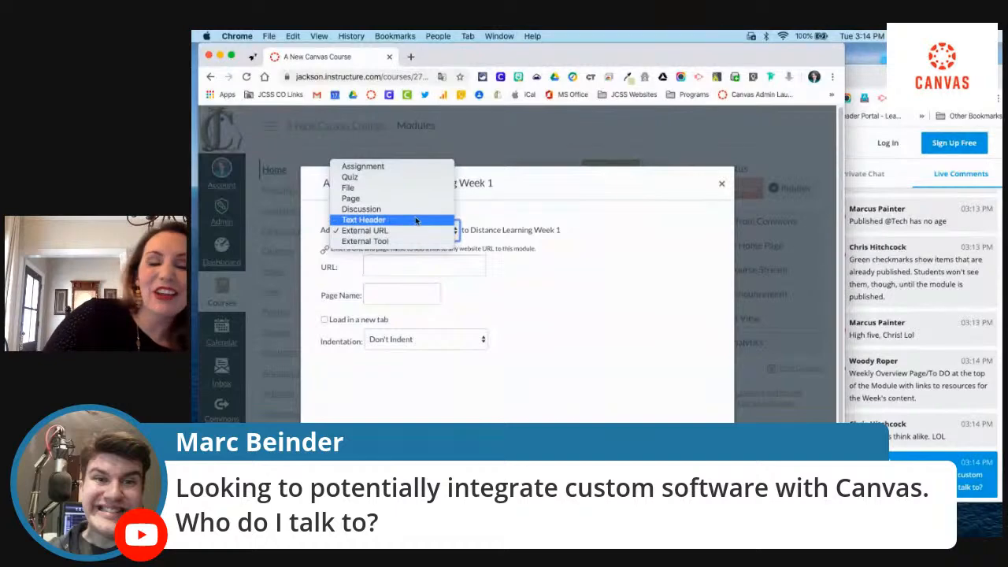
{"action": "left_click", "coordinate": [385, 241]}
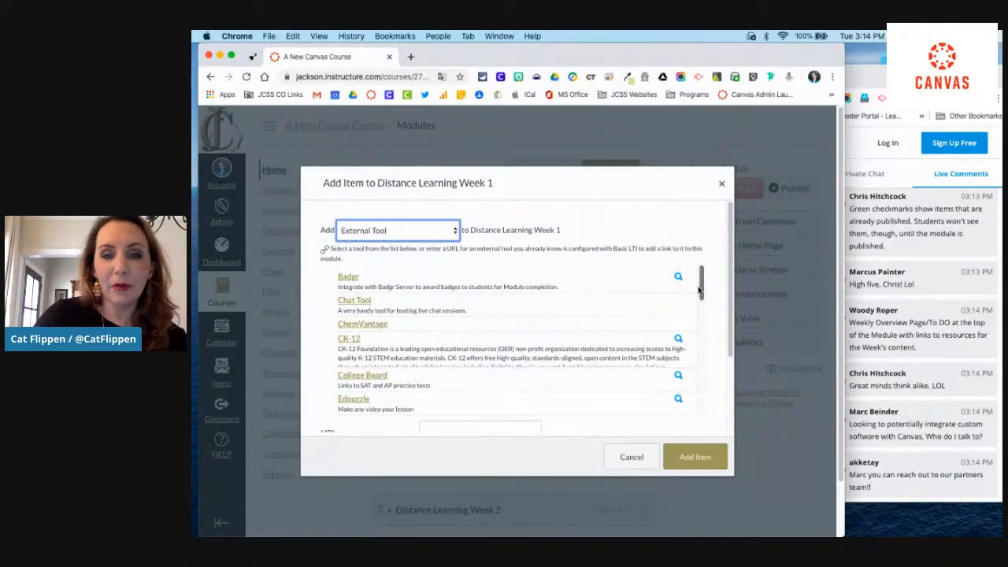
{"action": "mouse_move", "coordinate": [693, 293]}
{"action": "left_mouse_down"}
{"action": "mouse_move", "coordinate": [688, 405]}
{"action": "mouse_move", "coordinate": [689, 278]}
{"action": "left_mouse_up"}
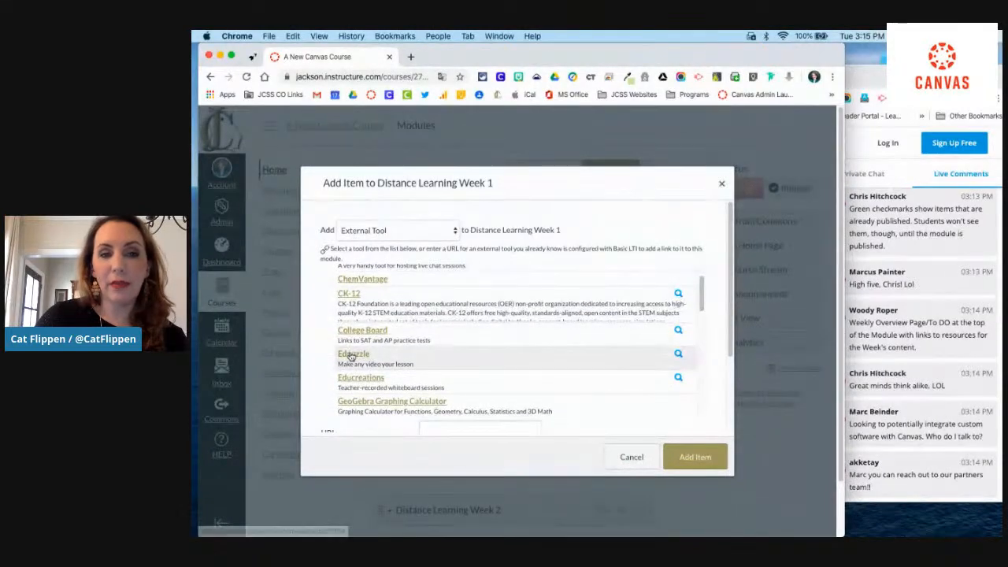
{"action": "left_click", "coordinate": [351, 356]}
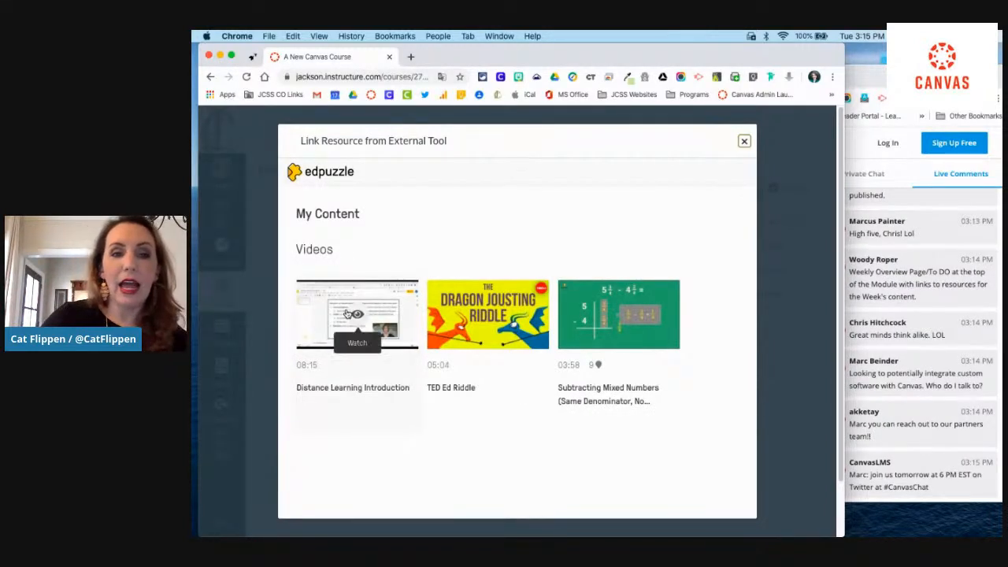
{"action": "left_click", "coordinate": [387, 326]}
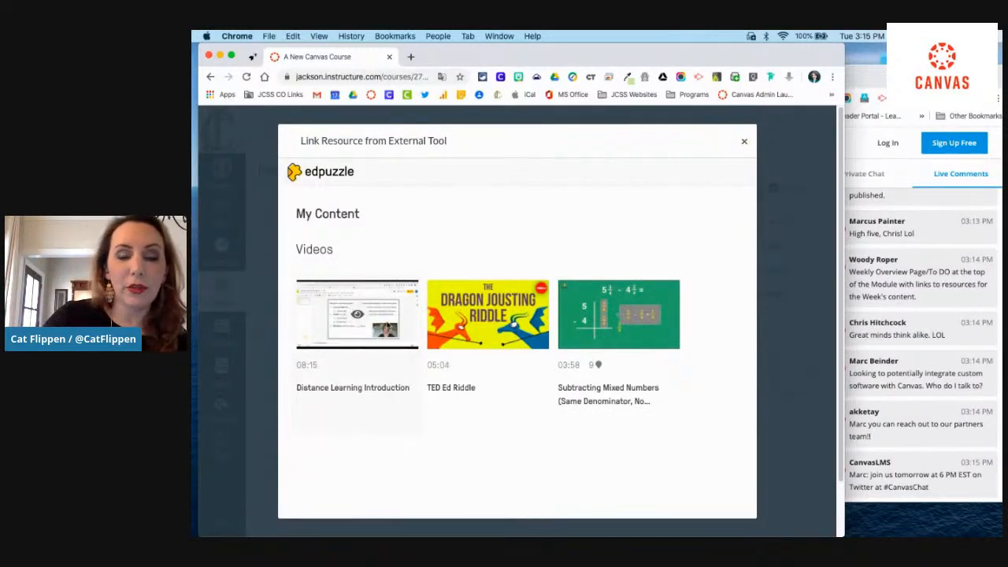
{"action": "left_click", "coordinate": [353, 324]}
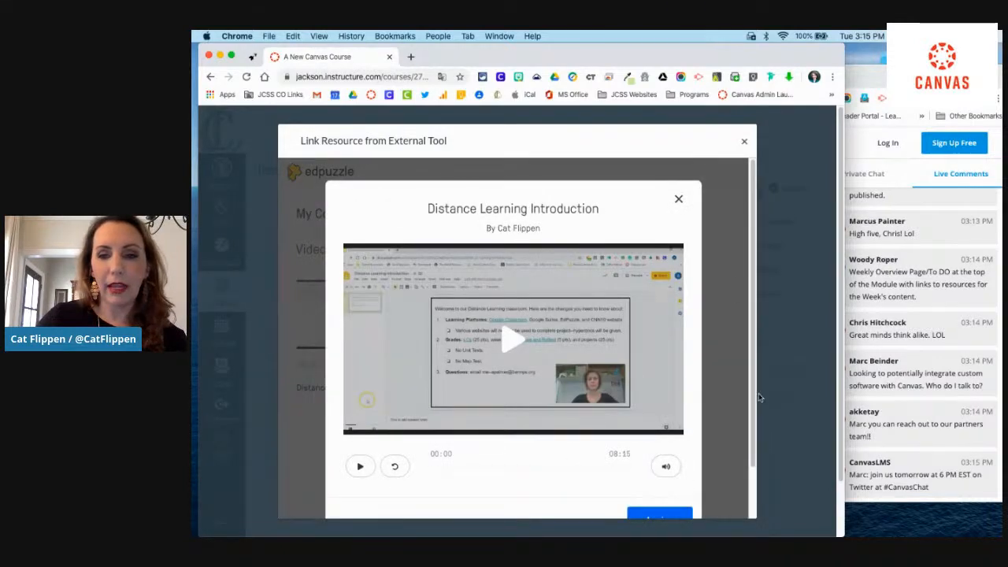
{"action": "scroll", "coordinate": [741, 472], "scroll_direction": "down", "scroll_amount": 2}
{"action": "left_click", "coordinate": [656, 459]}
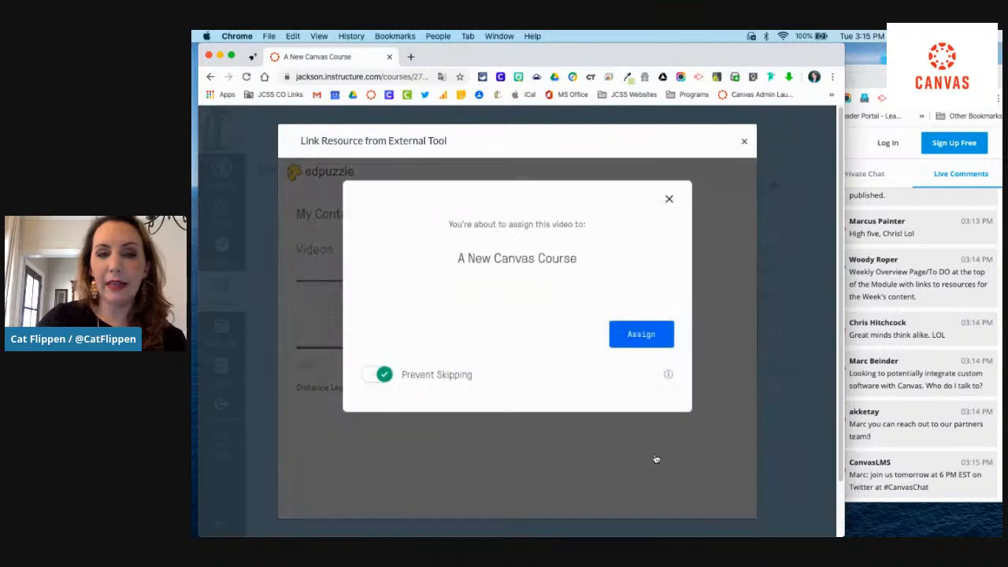
{"action": "left_click", "coordinate": [646, 339]}
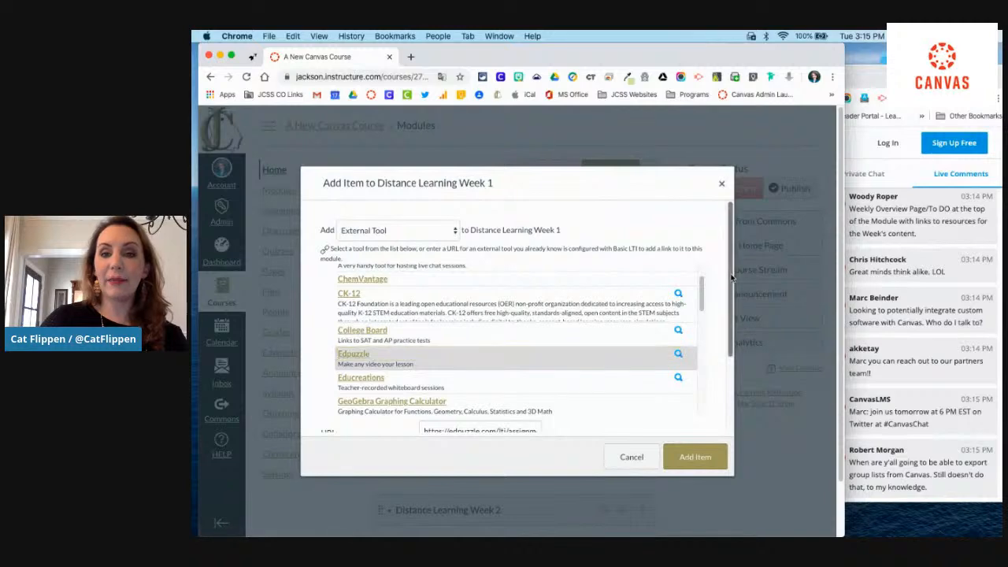
- Shorten the Edpuzzle item's page name to "Distance Learning Introduction" and add it to the Distance Learning Week 1 module
{"action": "scroll", "coordinate": [722, 337], "scroll_direction": "down", "scroll_amount": 2}
{"action": "scroll", "coordinate": [722, 337], "scroll_direction": "down", "scroll_amount": 2}
{"action": "scroll", "coordinate": [722, 337], "scroll_direction": "up", "scroll_amount": 2}
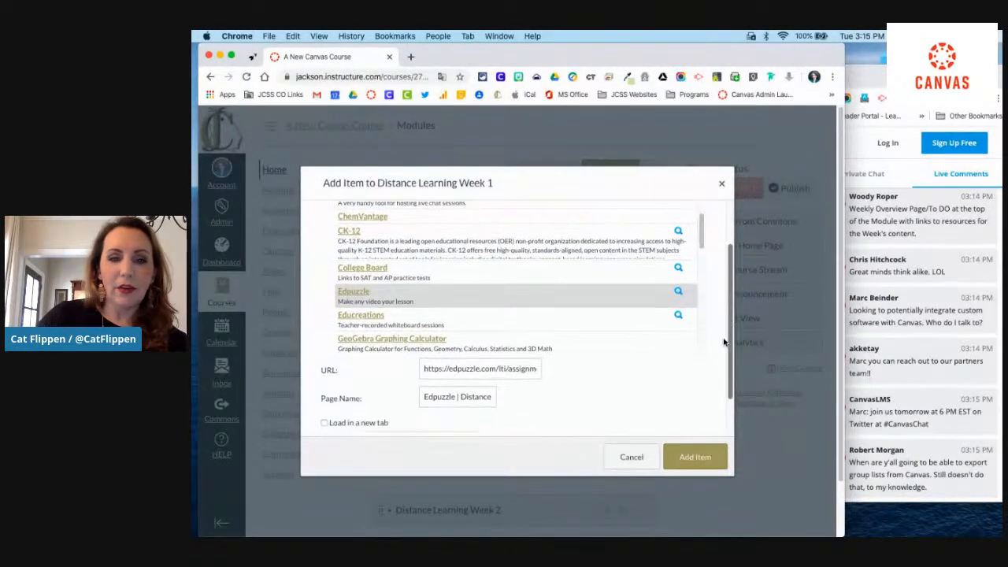
{"action": "scroll", "coordinate": [726, 320], "scroll_direction": "down", "scroll_amount": 3}
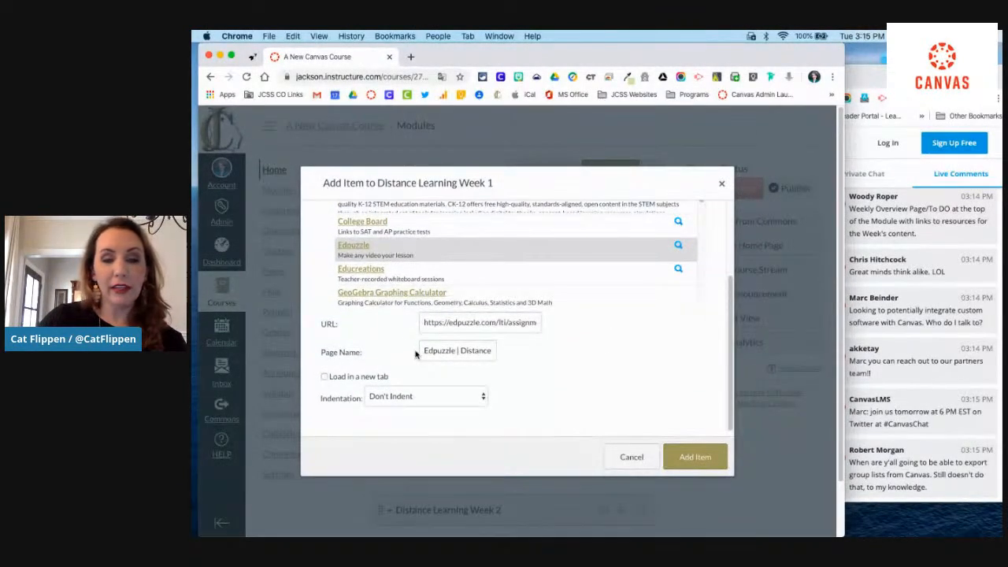
{"action": "left_click_drag", "start_coordinate": [461, 351], "coordinate": [513, 357]}
{"action": "key", "text": "BackSpace"}
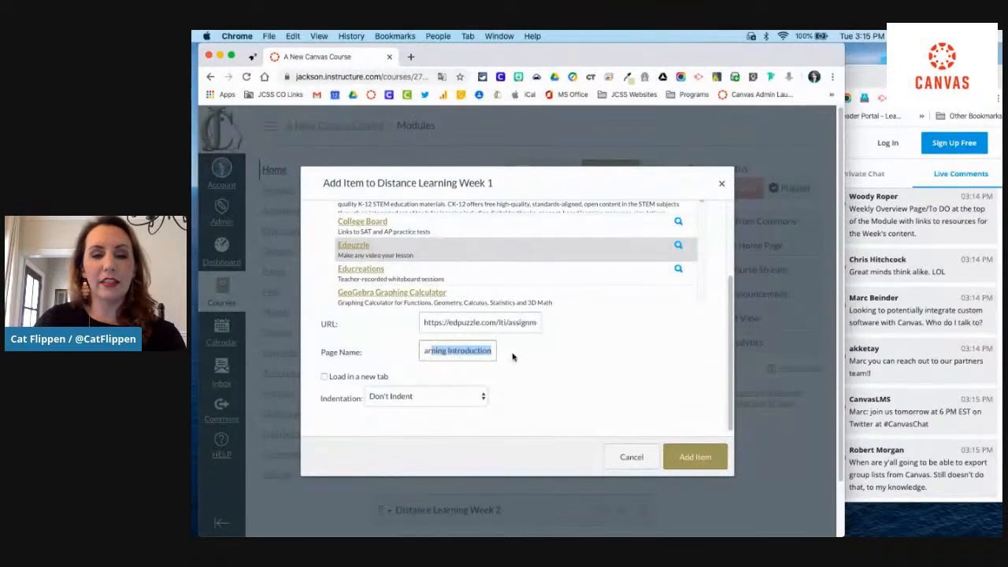
{"action": "left_click", "coordinate": [474, 355]}
{"action": "left_click", "coordinate": [701, 467]}
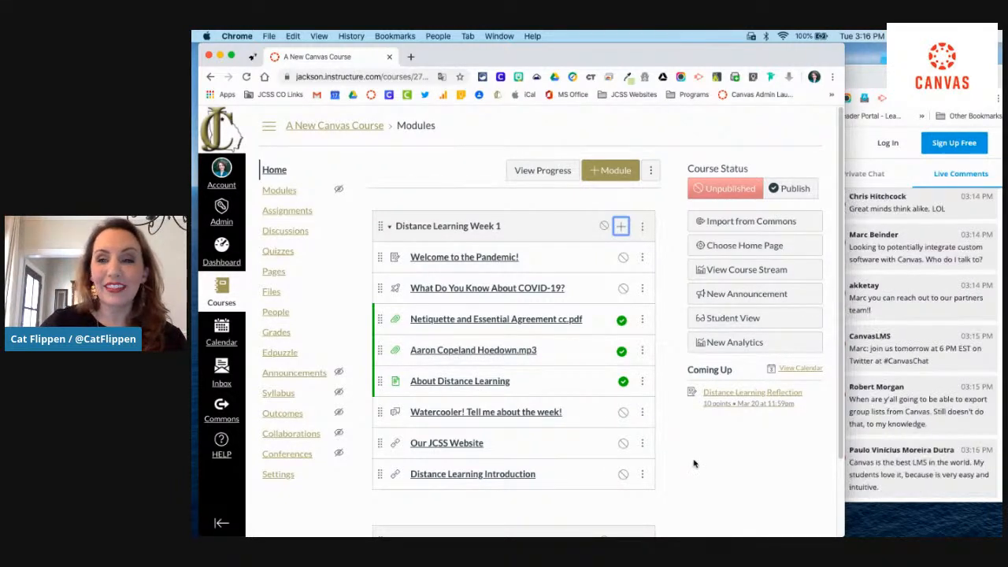
- Switch to the other browser window and refresh the student's Canvas Dashboard to check which courses it lists
{"action": "left_click", "coordinate": [877, 79]}
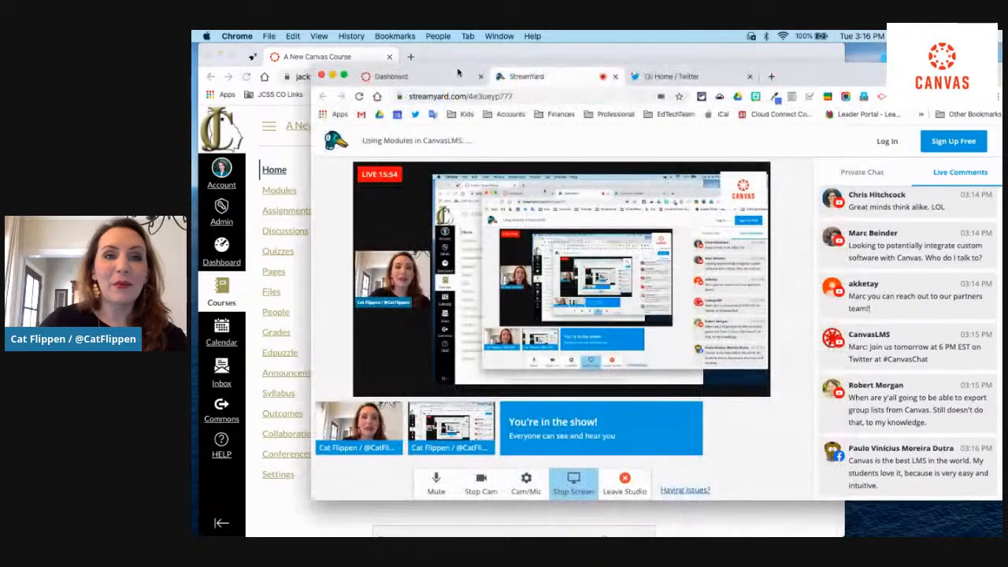
{"action": "left_click", "coordinate": [428, 80]}
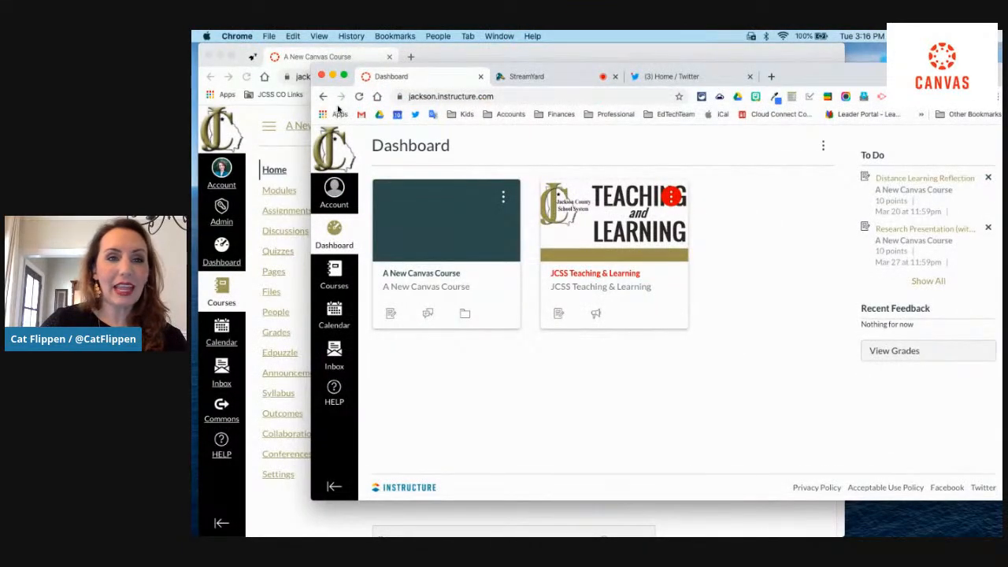
{"action": "left_click", "coordinate": [360, 98]}
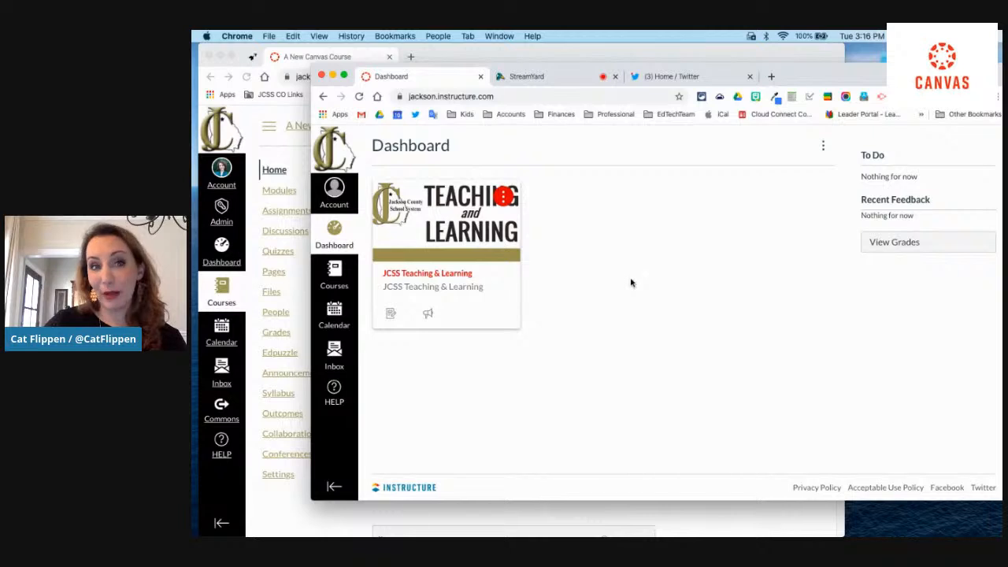
- Return to the window with the course modules and publish the course
{"action": "left_click", "coordinate": [536, 59]}
{"action": "left_click", "coordinate": [790, 193]}
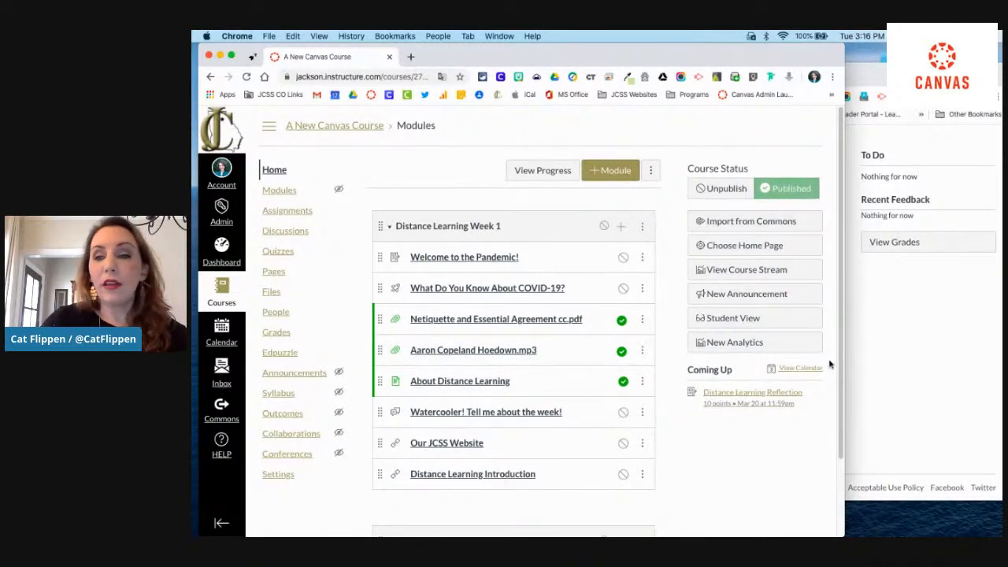
- Widen the course modules window, switch to the student's window, refresh the Dashboard and open A New Canvas Course to check its modules
{"action": "left_click_drag", "start_coordinate": [845, 374], "coordinate": [909, 376]}
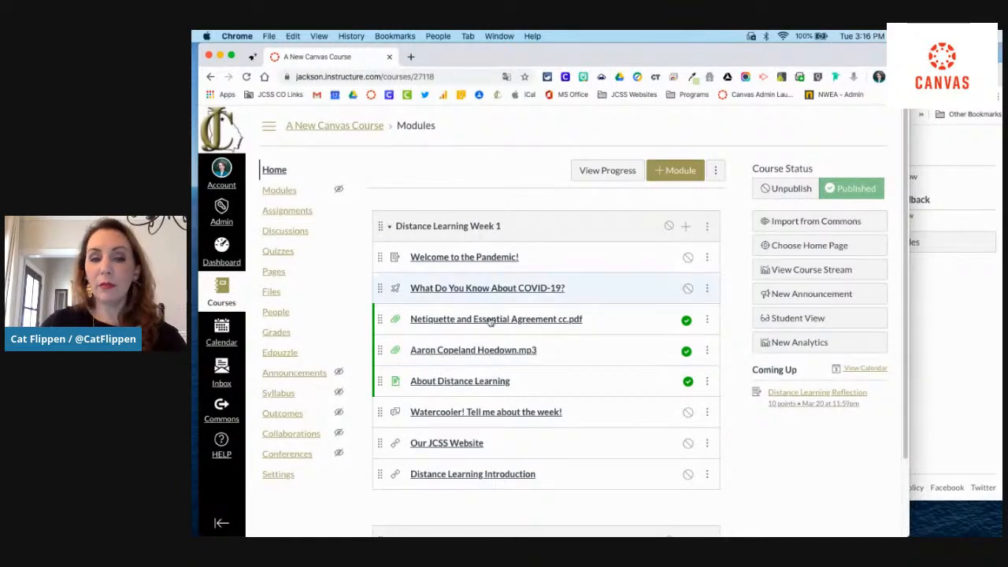
{"action": "left_click_drag", "start_coordinate": [907, 310], "coordinate": [905, 277]}
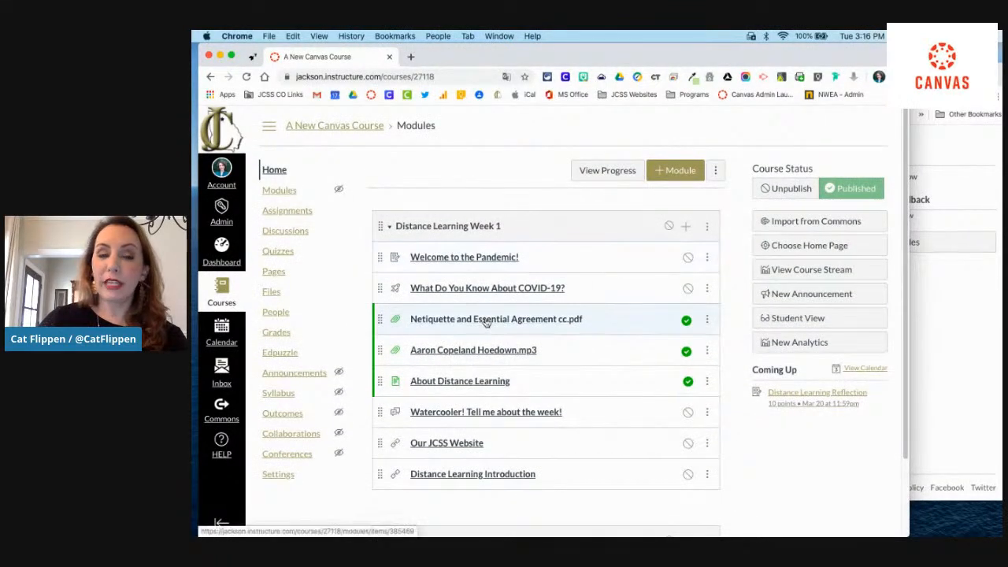
{"action": "left_click", "coordinate": [966, 149]}
{"action": "left_click", "coordinate": [359, 96]}
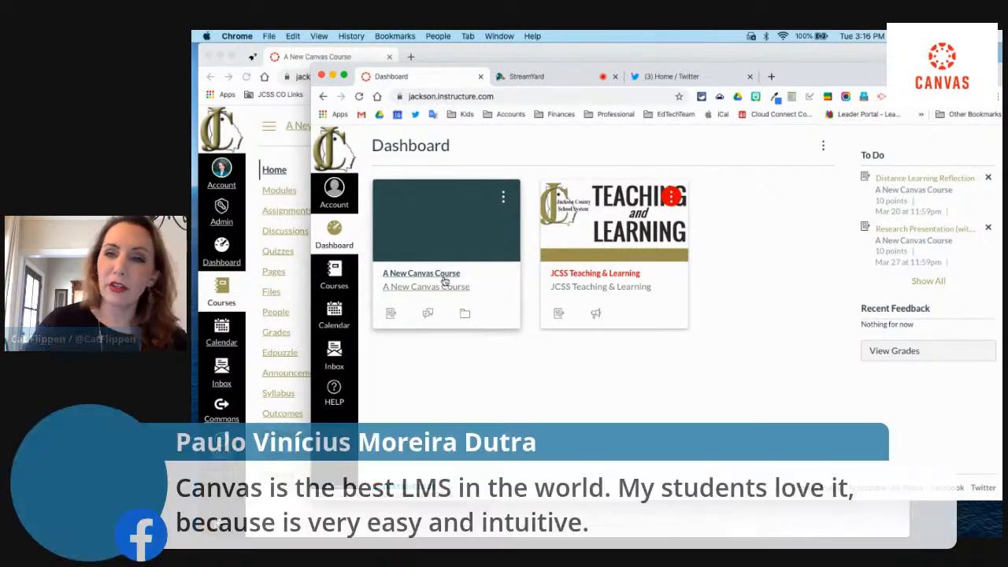
{"action": "left_click", "coordinate": [444, 280]}
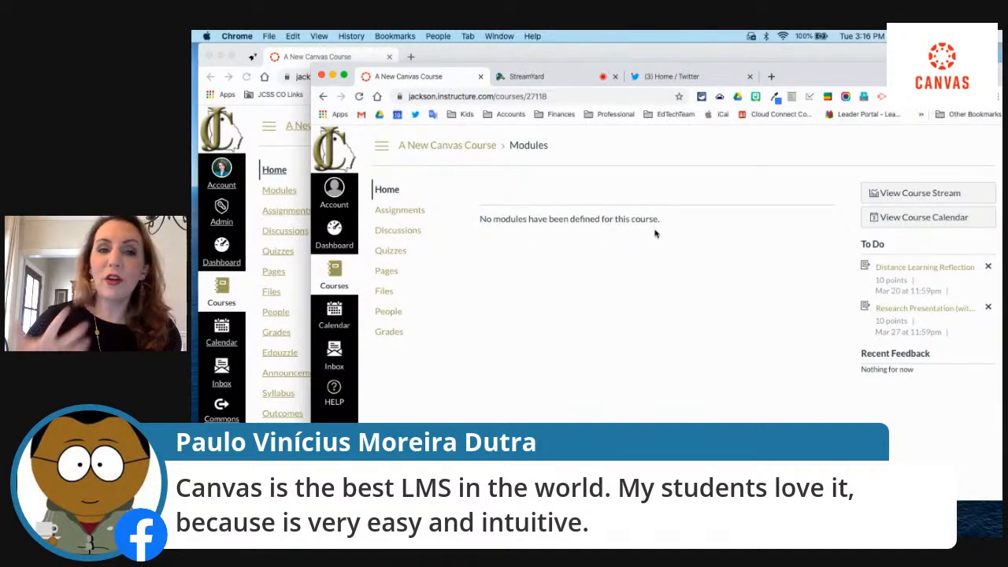
- Return to the teacher's window and publish the Distance Learning Week 1 module with all its items
{"action": "left_click", "coordinate": [524, 58]}
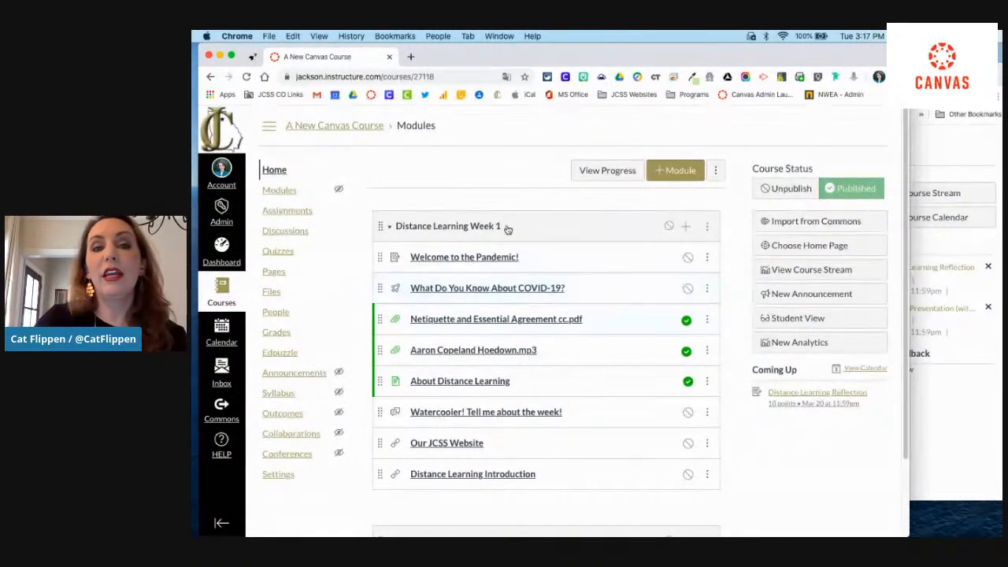
{"action": "left_click", "coordinate": [669, 226]}
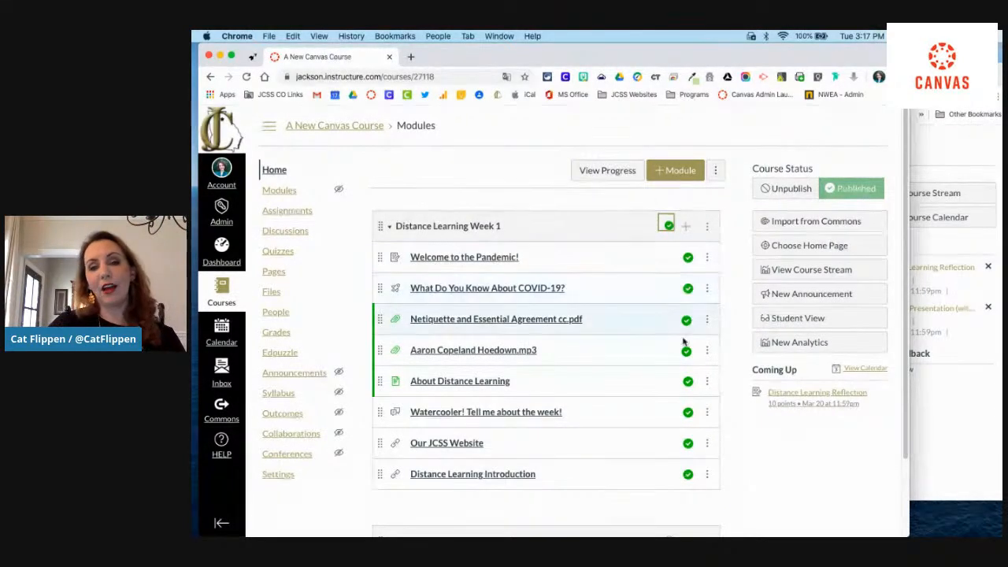
- Refresh the course page in the student's window, and move and lengthen that window to show the whole Distance Learning Week 1 module
{"action": "left_click", "coordinate": [933, 440]}
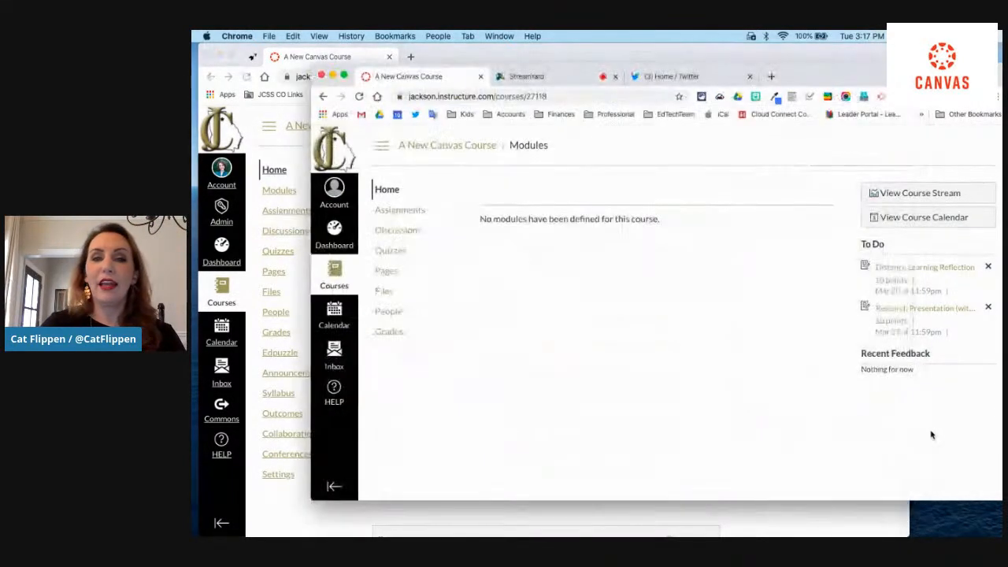
{"action": "left_click", "coordinate": [360, 96]}
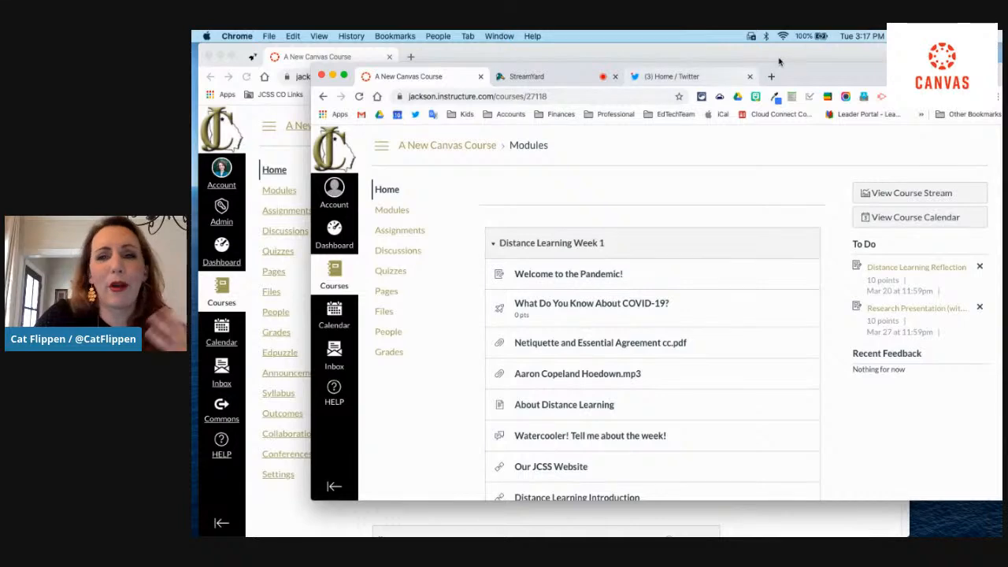
{"action": "left_click_drag", "start_coordinate": [801, 74], "coordinate": [793, 56]}
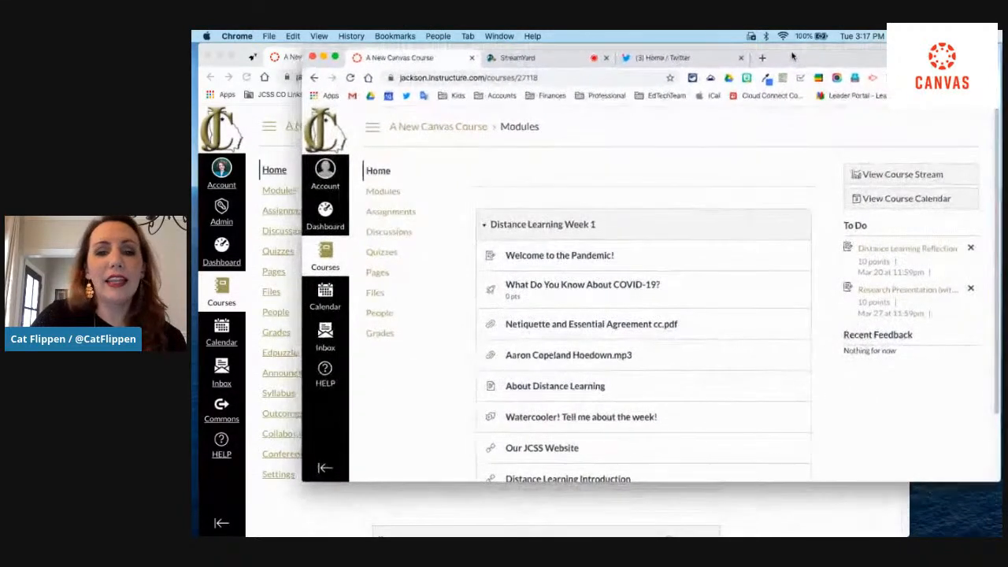
{"action": "left_click_drag", "start_coordinate": [835, 481], "coordinate": [827, 531]}
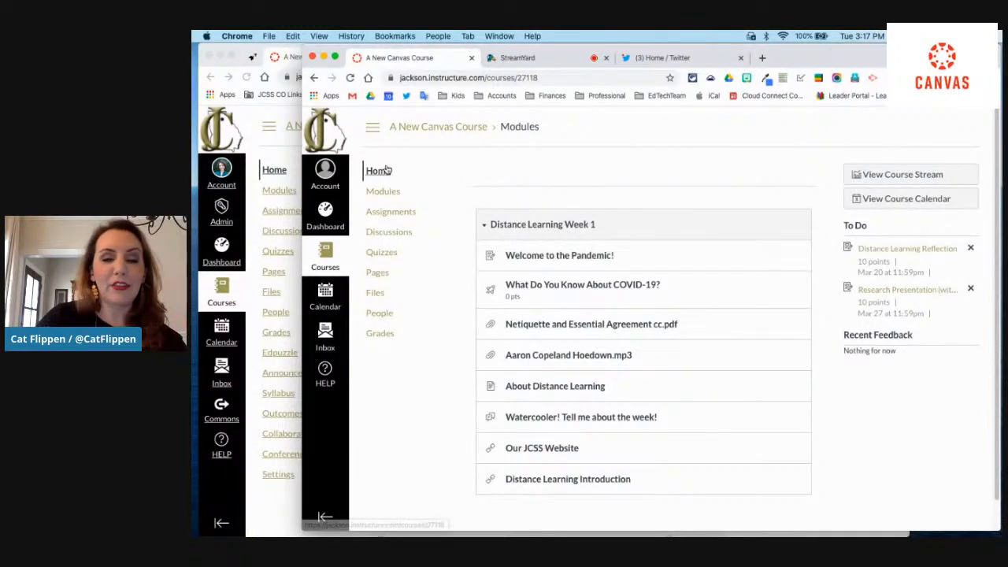
- View the Welcome to the Pandemic! assignment, the COVID-19 quiz and the Netiquette PDF as the student, and close the Twitter tab
{"action": "left_click", "coordinate": [550, 257]}
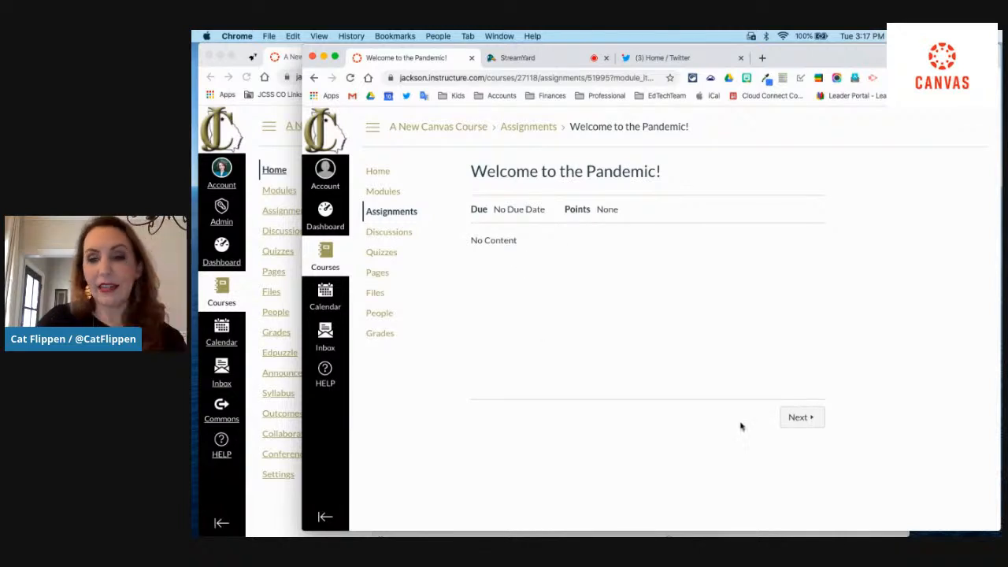
{"action": "left_click", "coordinate": [822, 416]}
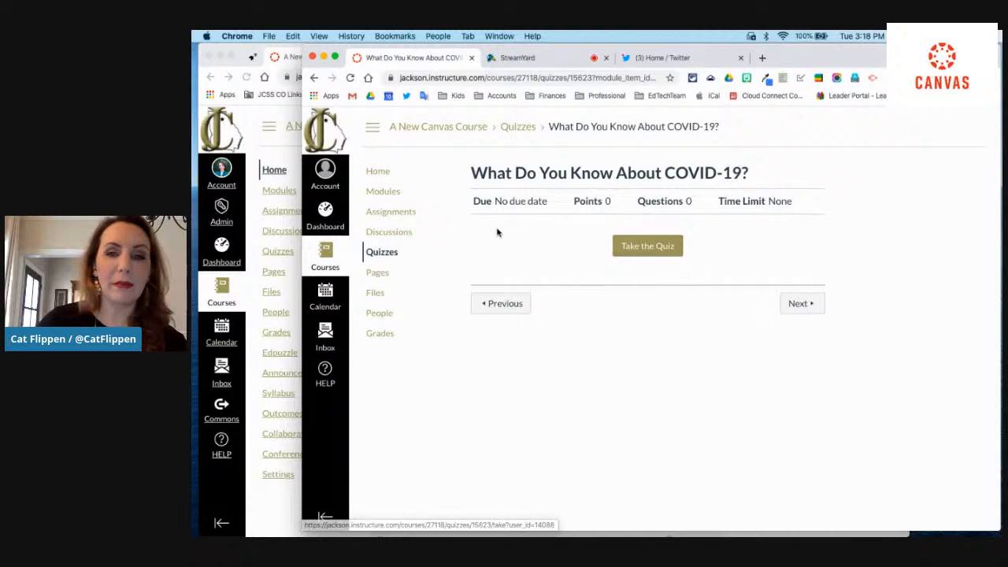
{"action": "left_click", "coordinate": [803, 304]}
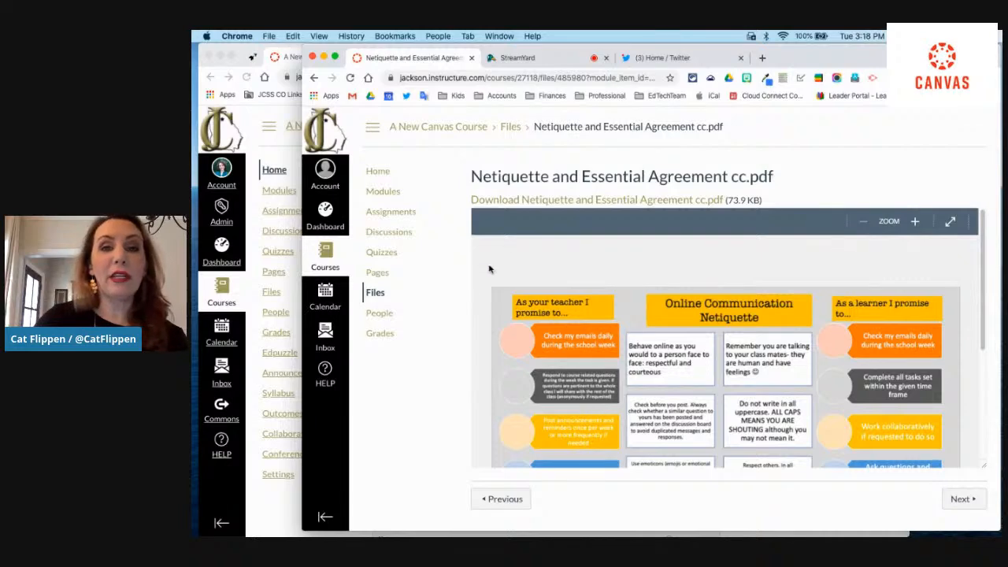
{"action": "left_click", "coordinate": [741, 57]}
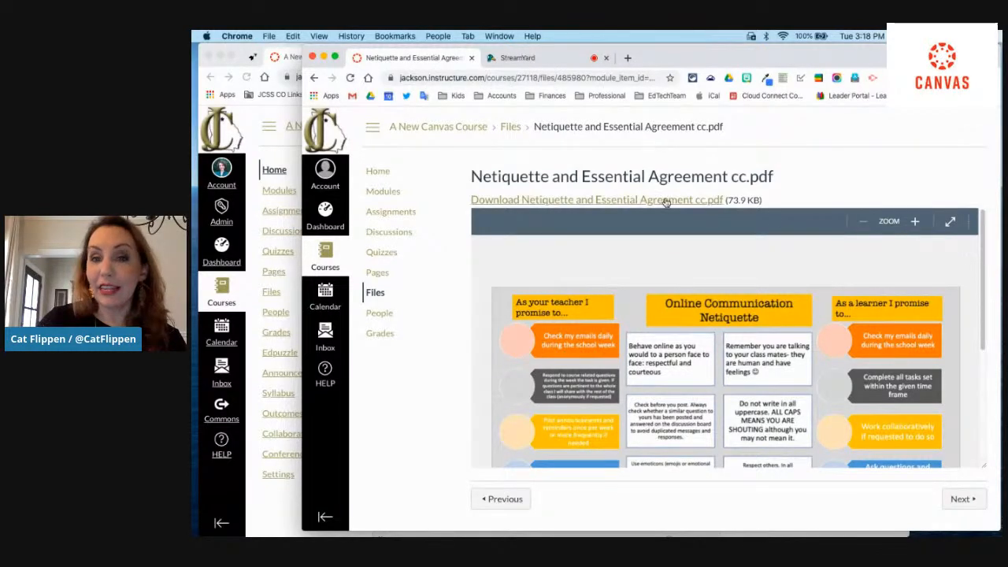
{"action": "left_click_drag", "start_coordinate": [984, 262], "coordinate": [975, 374]}
- Step through the student's remaining module items, from the Aaron Copeland Hoedown audio to the Distance Learning Introduction item
{"action": "left_click", "coordinate": [959, 500]}
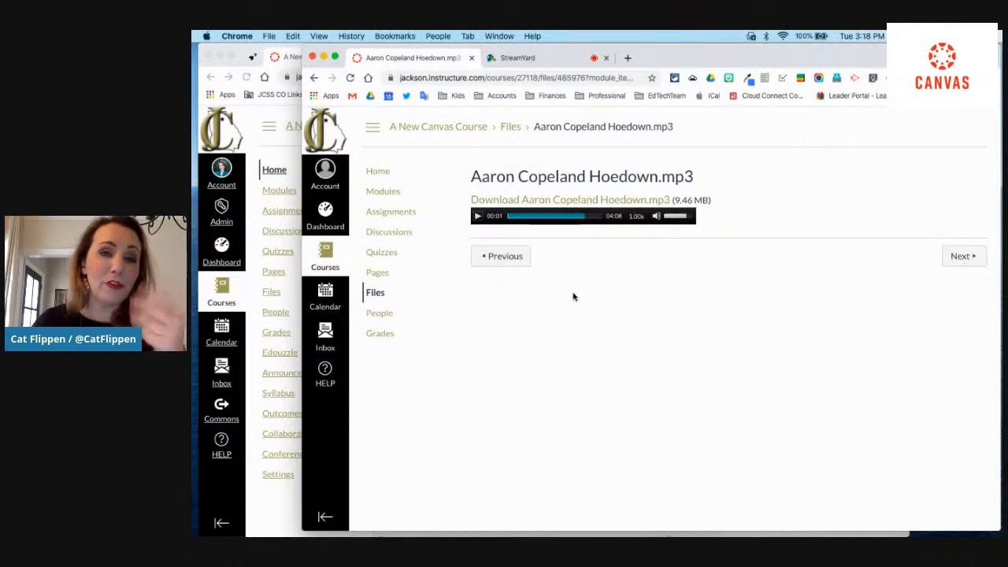
{"action": "left_click", "coordinate": [953, 261]}
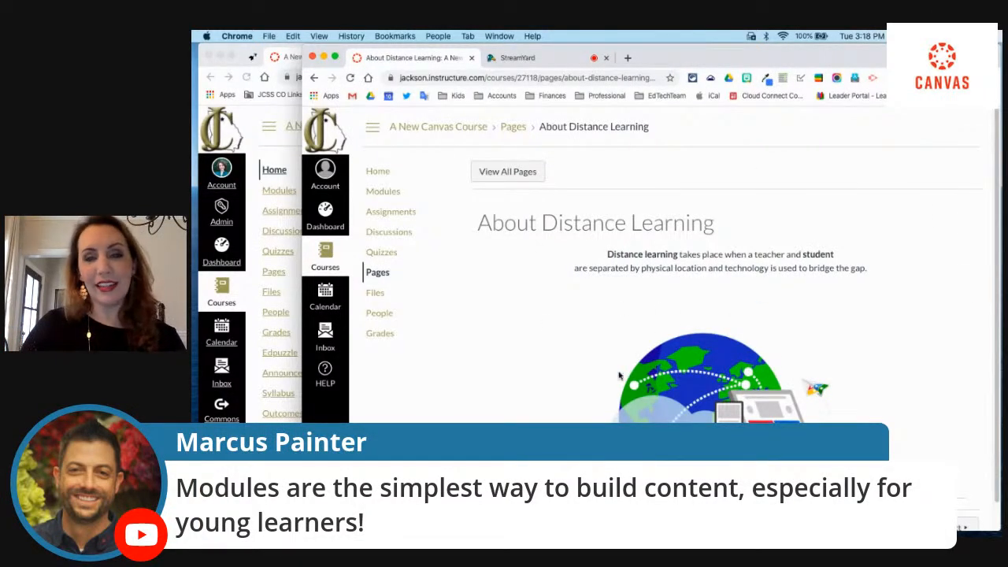
{"action": "scroll", "coordinate": [976, 264], "scroll_direction": "down", "scroll_amount": 2}
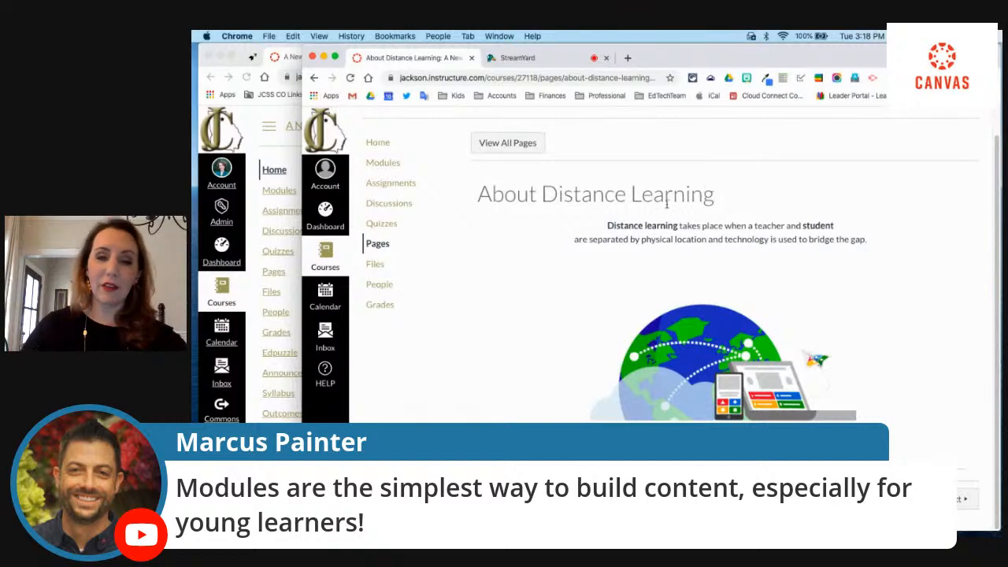
{"action": "left_click", "coordinate": [961, 499]}
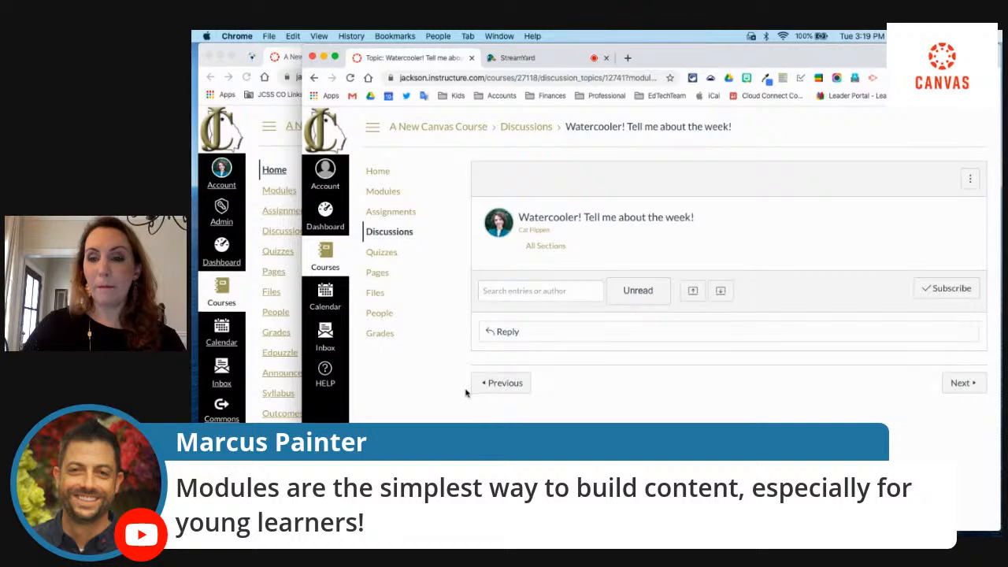
{"action": "left_click", "coordinate": [960, 384]}
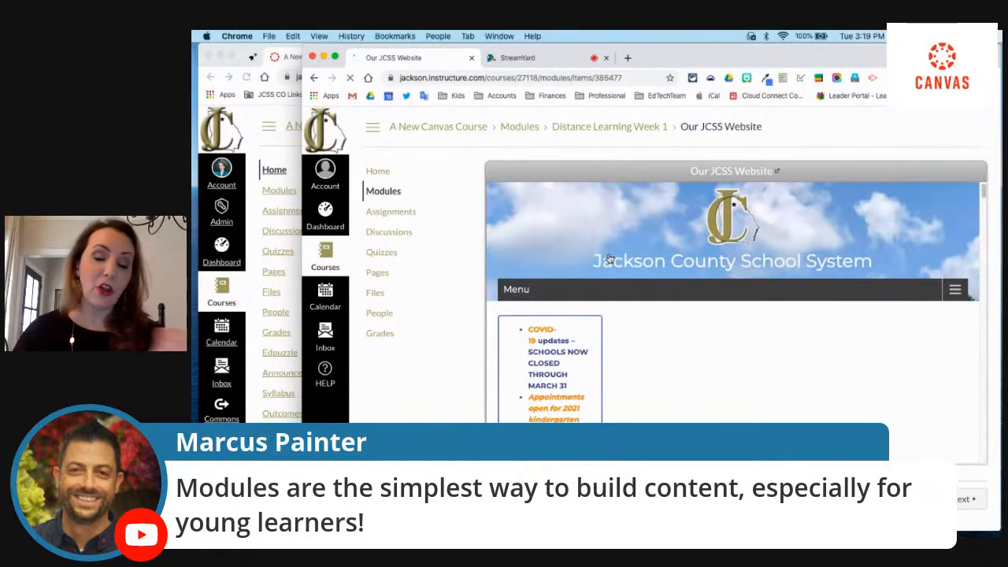
{"action": "left_click", "coordinate": [960, 500]}
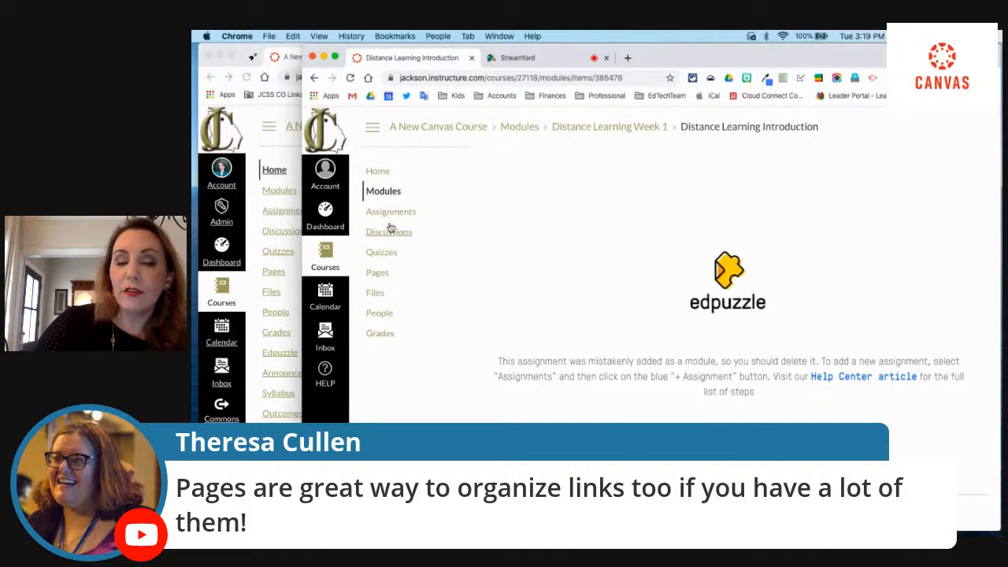
- Check the student's Assignments list and go back to the course's Modules page
{"action": "left_click", "coordinate": [392, 212]}
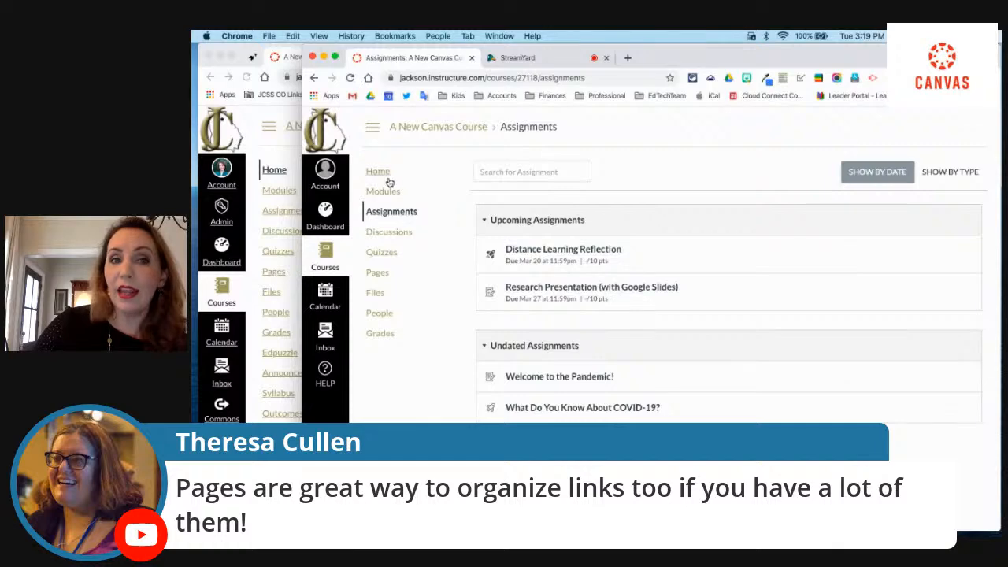
{"action": "left_click", "coordinate": [384, 195]}
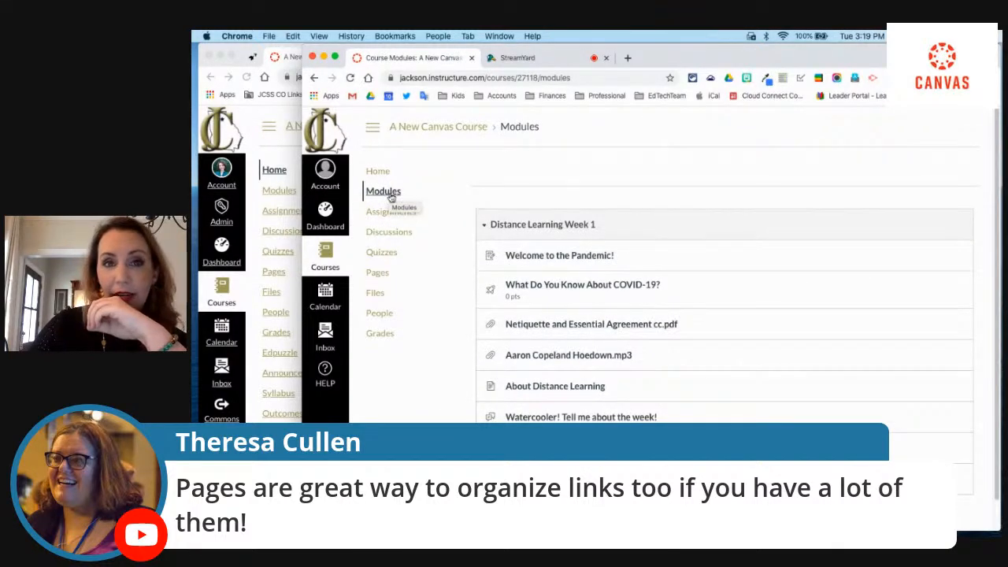
- Return to the teacher's window and collapse and re-expand the Distance Learning Week 1 module to see how its items hide and show
{"action": "left_click", "coordinate": [280, 114]}
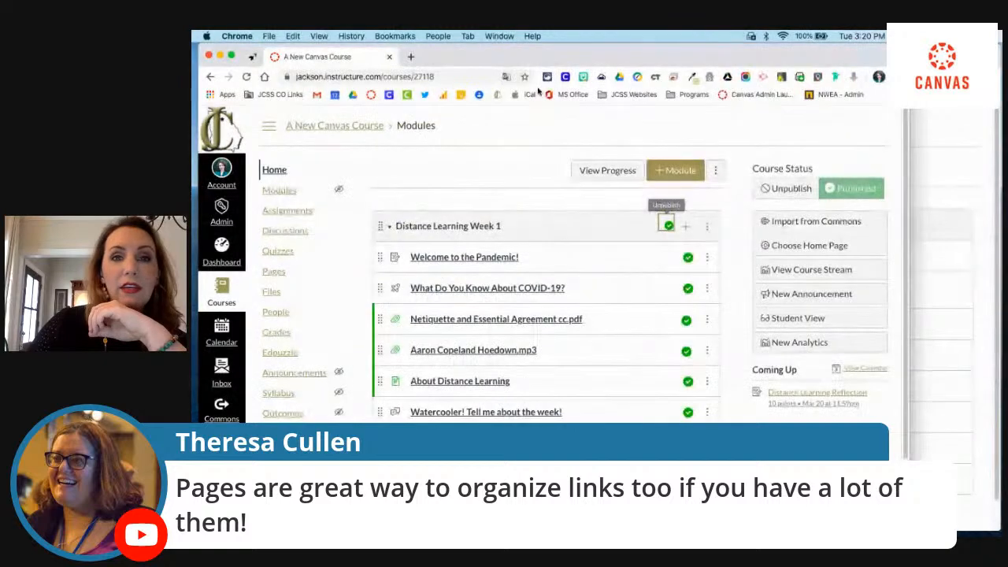
{"action": "left_click_drag", "start_coordinate": [521, 64], "coordinate": [529, 65]}
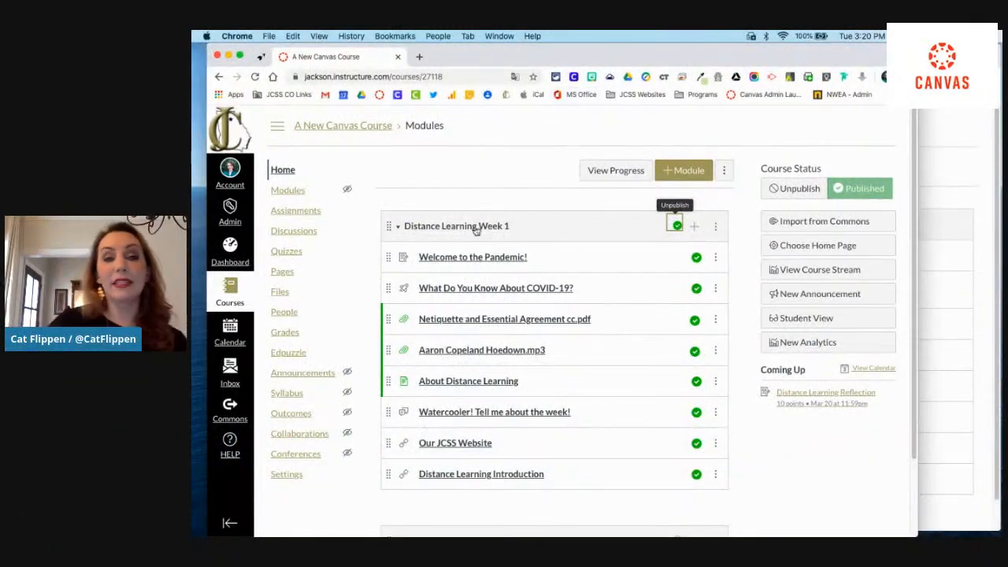
{"action": "left_click", "coordinate": [398, 227]}
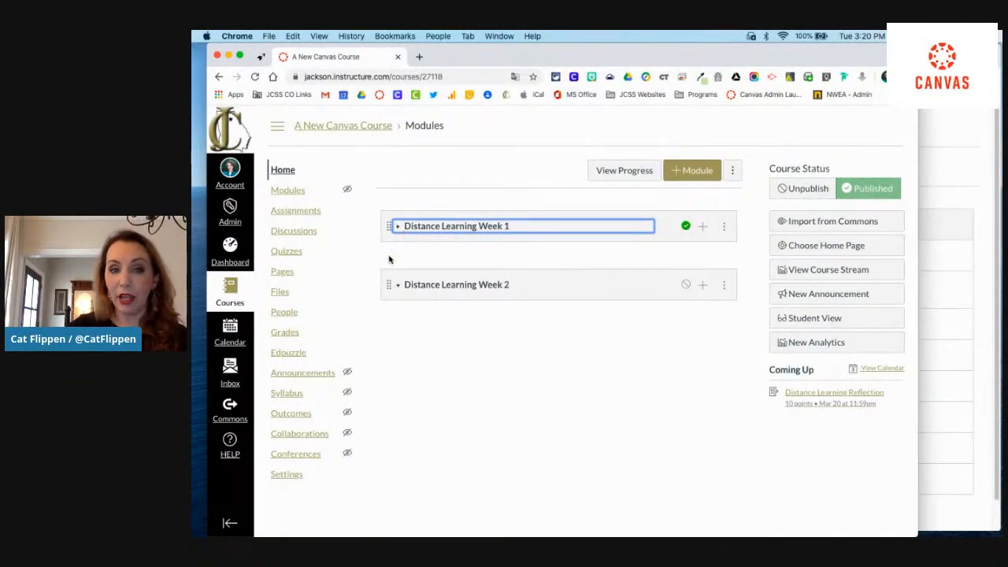
{"action": "left_click", "coordinate": [399, 228]}
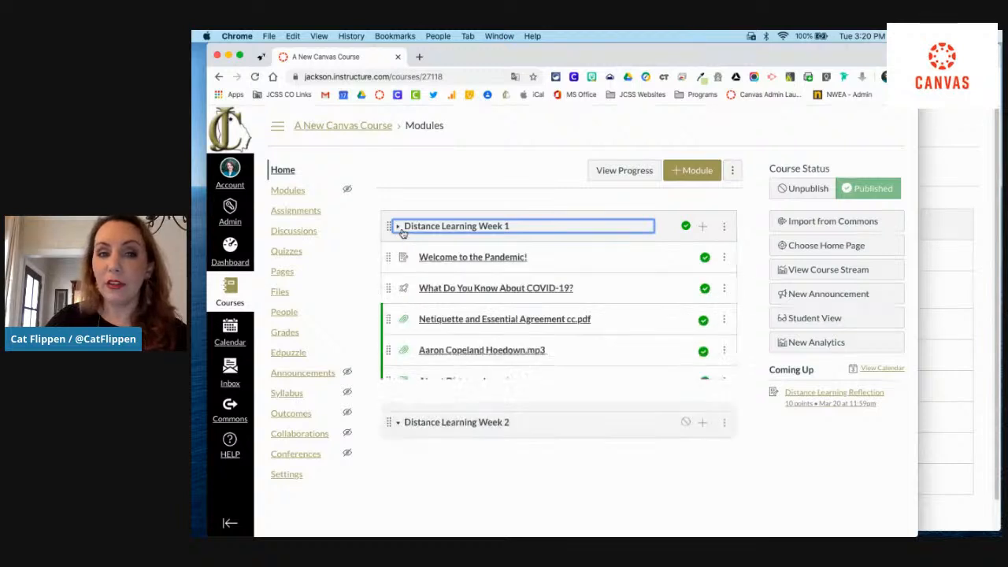
{"action": "left_click", "coordinate": [399, 228]}
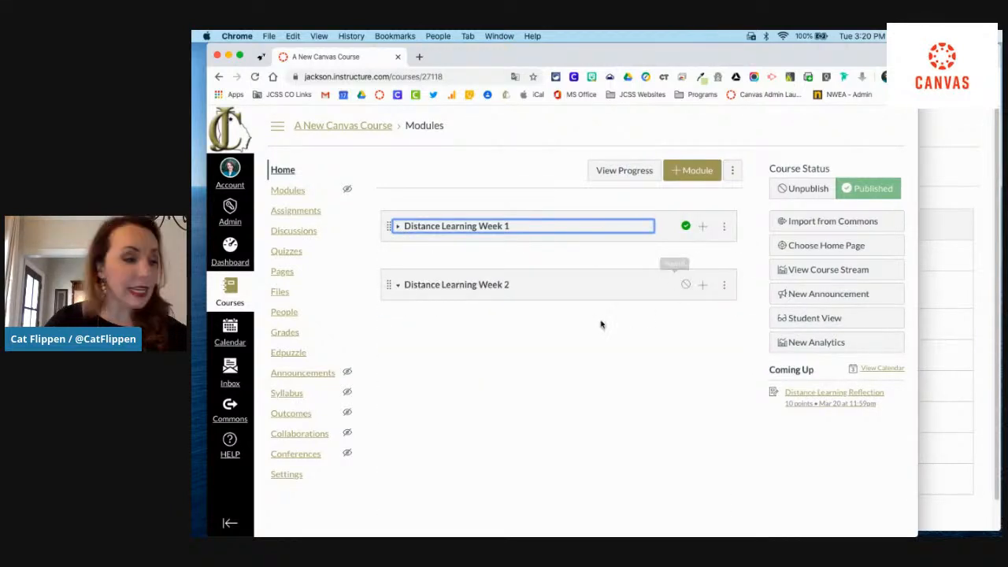
{"action": "left_click", "coordinate": [399, 227]}
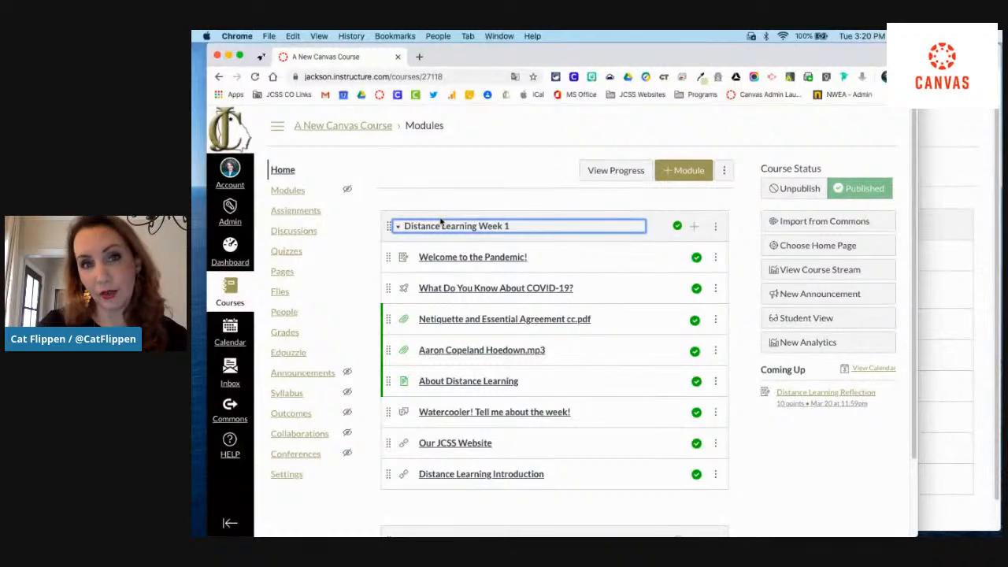
- Add an unindented text header "Monday's Assignments" to the Distance Learning Week 1 module and publish it
{"action": "left_click", "coordinate": [694, 229]}
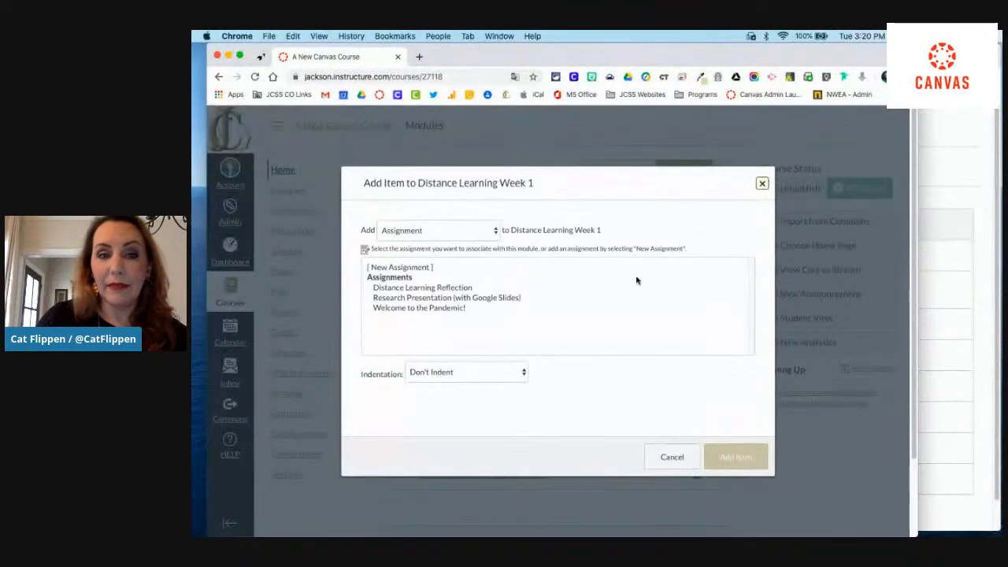
{"action": "left_click", "coordinate": [467, 227]}
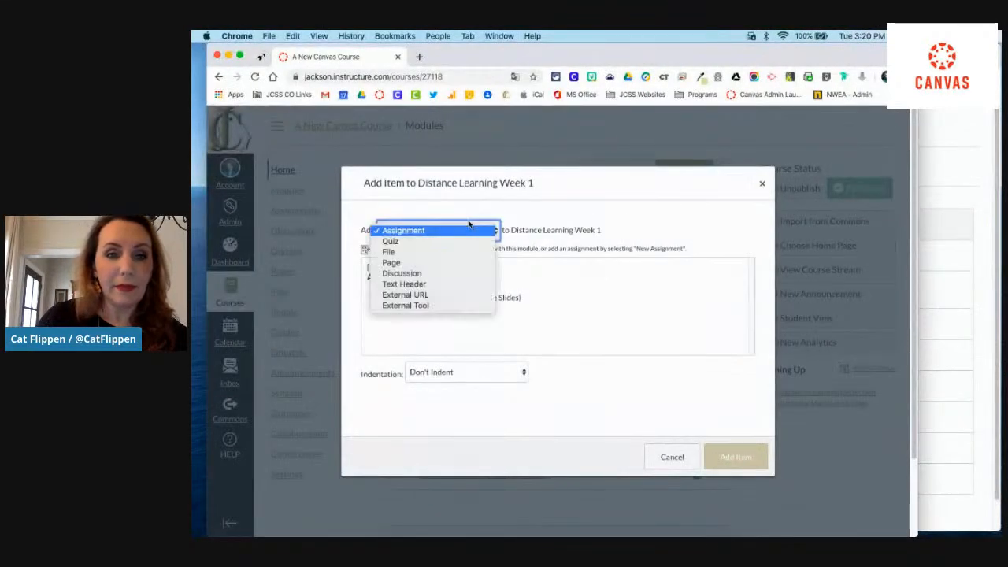
{"action": "left_click", "coordinate": [427, 290]}
{"action": "left_click", "coordinate": [465, 267]}
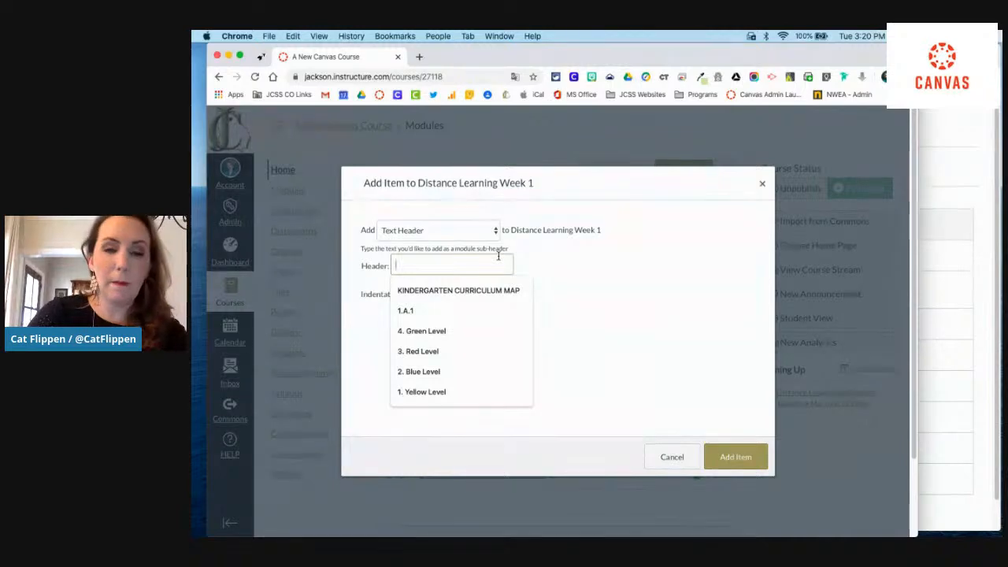
{"action": "type", "text": "Monday"}
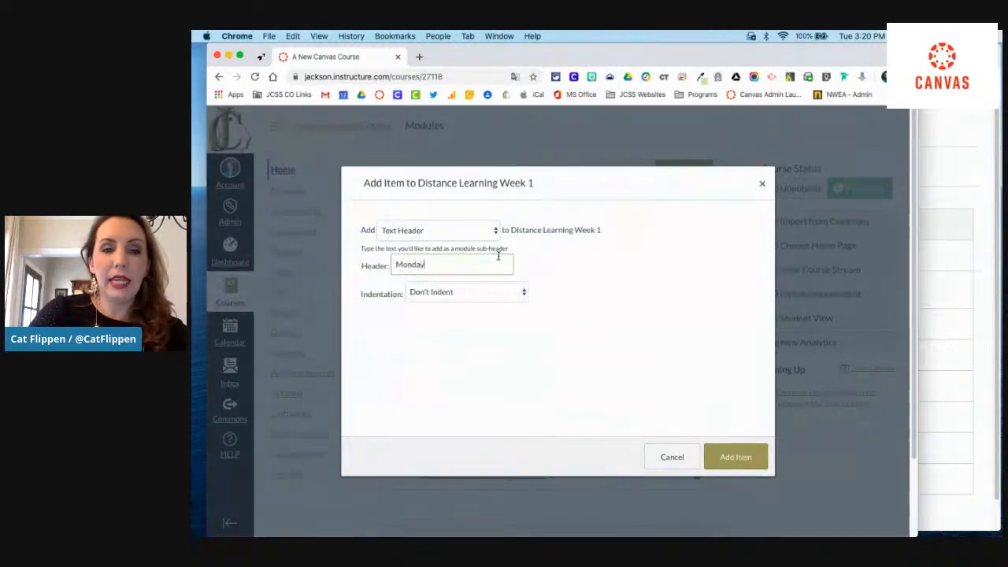
{"action": "type", "text": "'s Assignments"}
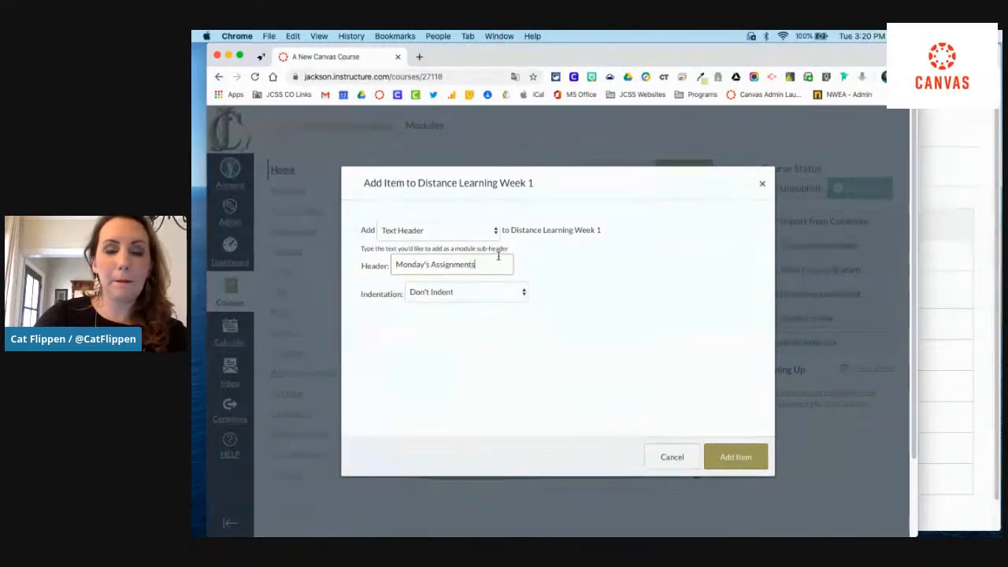
{"action": "left_click", "coordinate": [726, 457]}
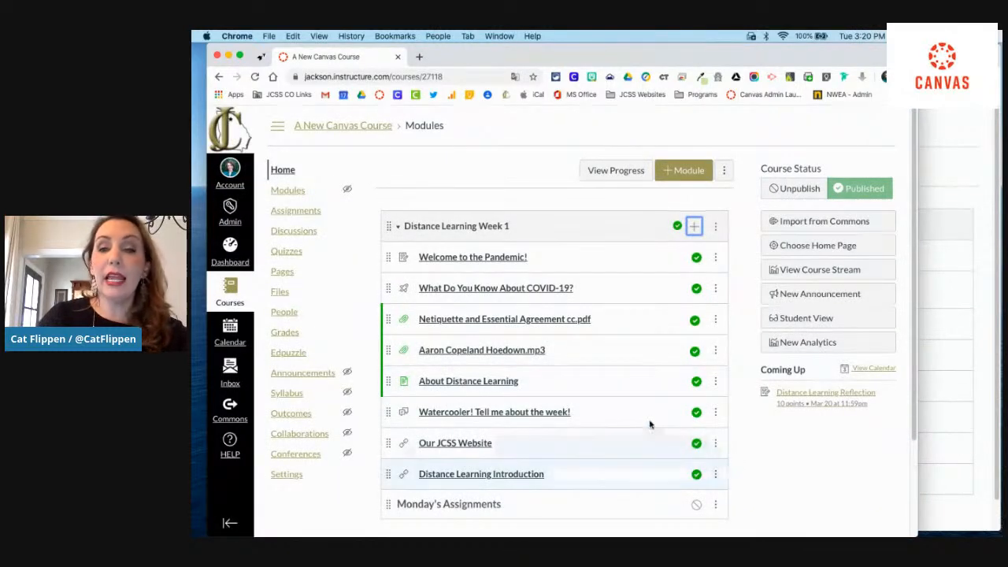
{"action": "left_click", "coordinate": [697, 506]}
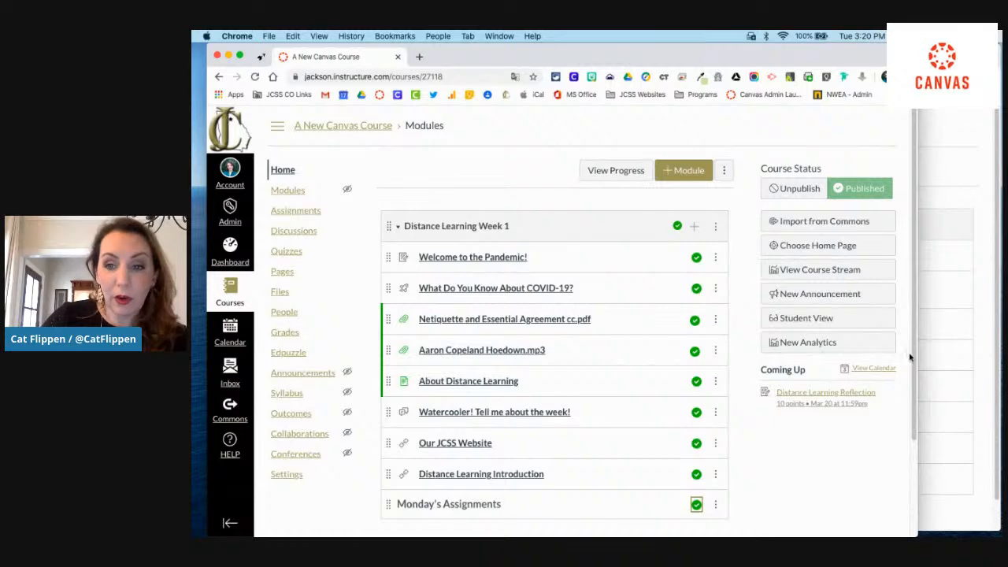
- Move the "Monday's Assignments" header to the start of the Distance Learning Week 1 module, above "Welcome to the Pandemic!"
{"action": "scroll", "coordinate": [907, 366], "scroll_direction": "down", "scroll_amount": 1}
{"action": "scroll", "coordinate": [911, 376], "scroll_direction": "down", "scroll_amount": 1}
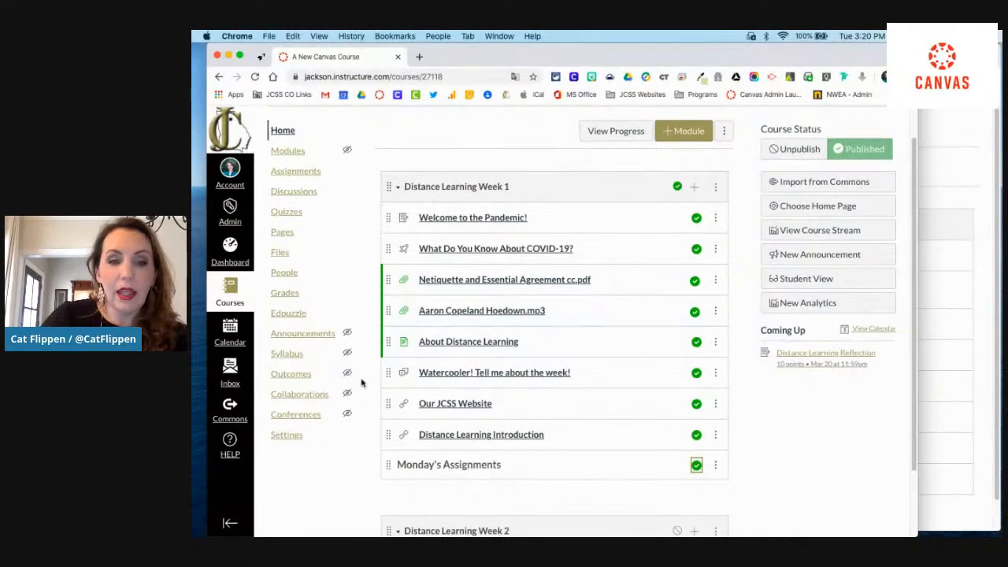
{"action": "left_click_drag", "start_coordinate": [387, 466], "coordinate": [388, 211]}
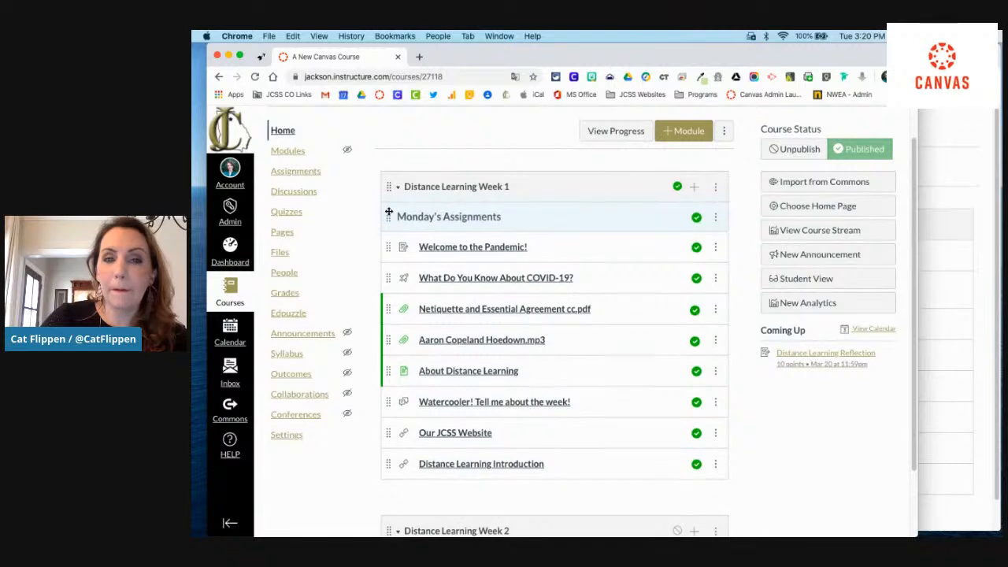
- Add an unindented text header "Tuesday's Assignments" to Distance Learning Week 1, place it directly below "Monday's Assignments" and publish it
{"action": "left_click", "coordinate": [694, 187]}
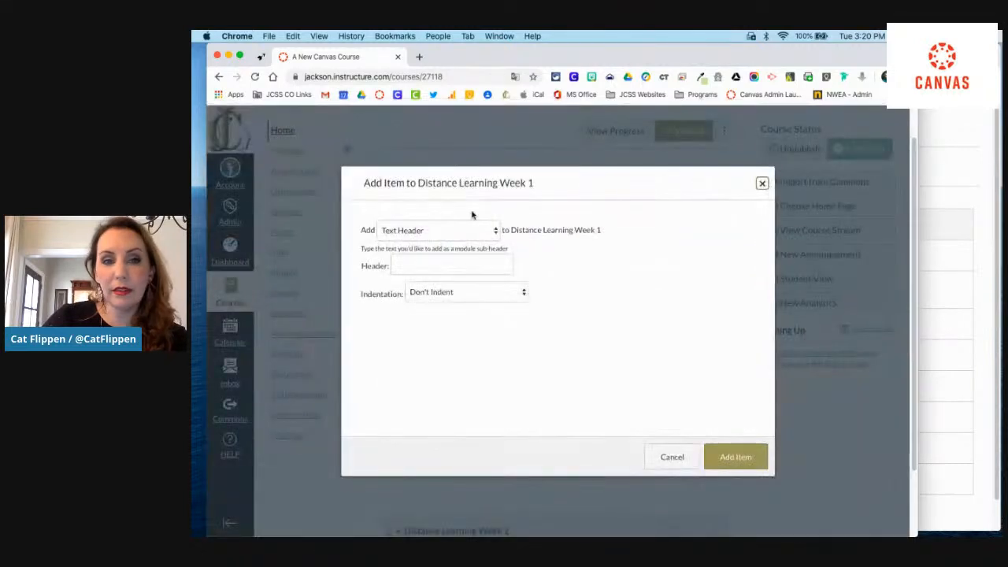
{"action": "left_click", "coordinate": [439, 266]}
{"action": "type", "text": "Tuesday"}
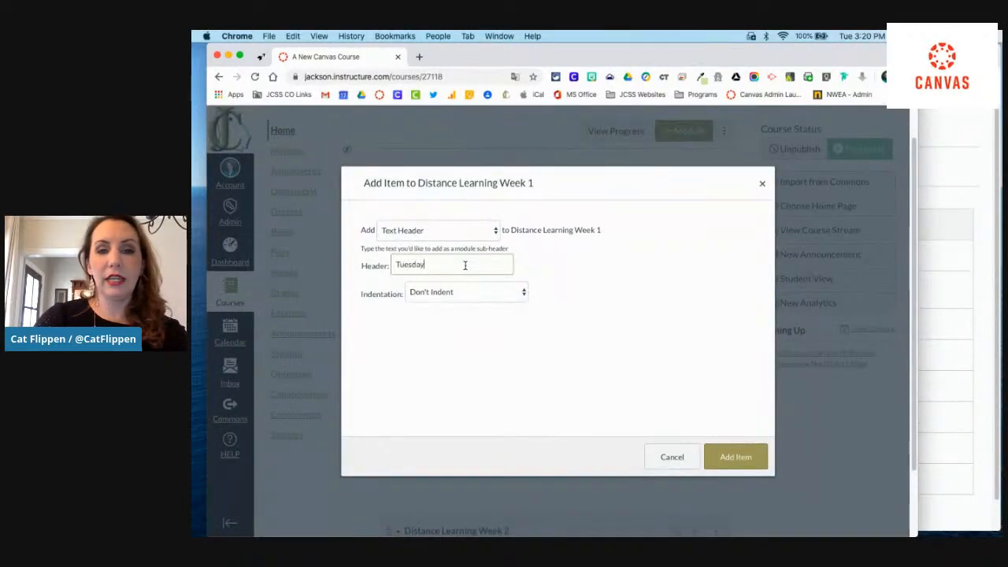
{"action": "type", "text": "'s Assignments"}
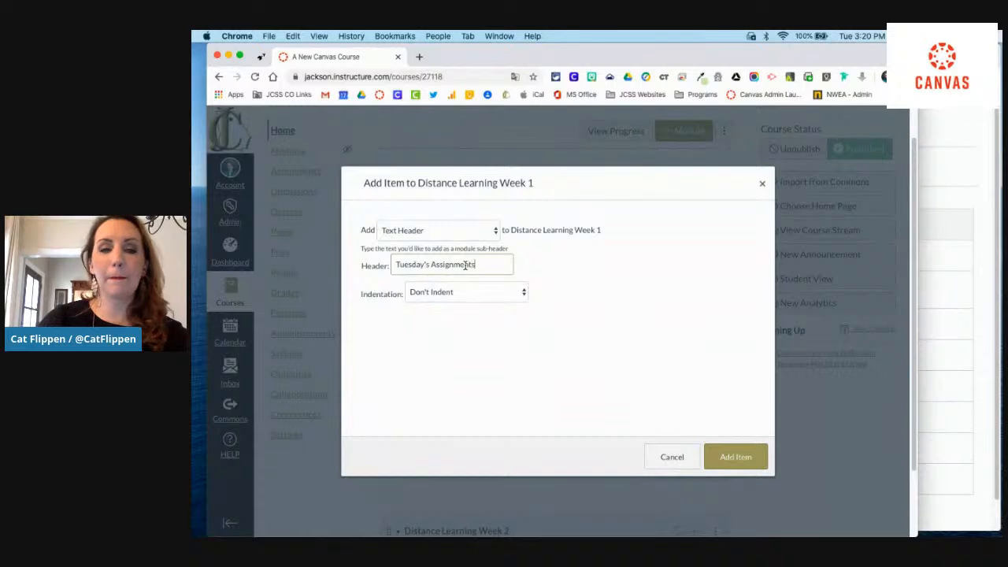
{"action": "left_click", "coordinate": [730, 458]}
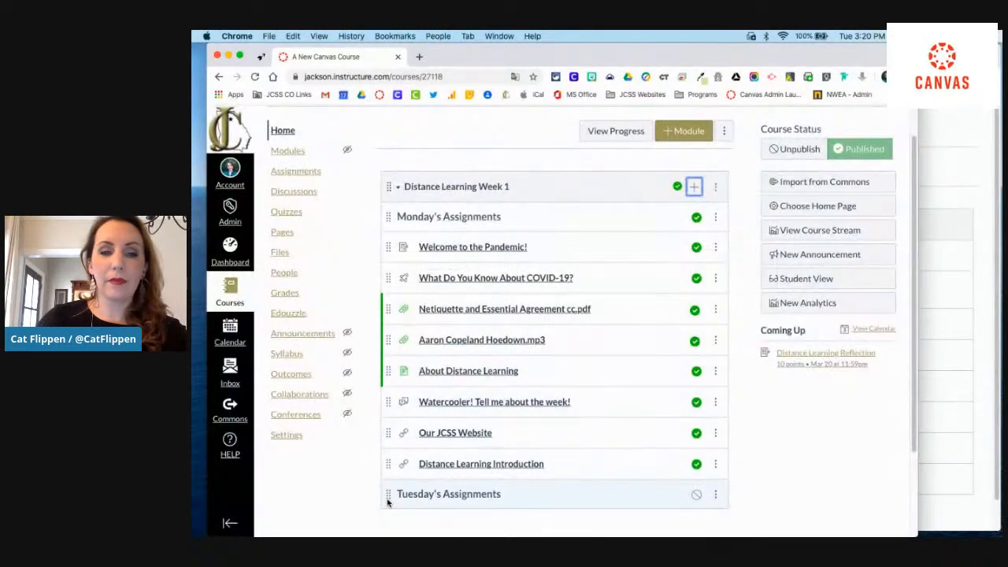
{"action": "left_click_drag", "start_coordinate": [388, 496], "coordinate": [398, 243]}
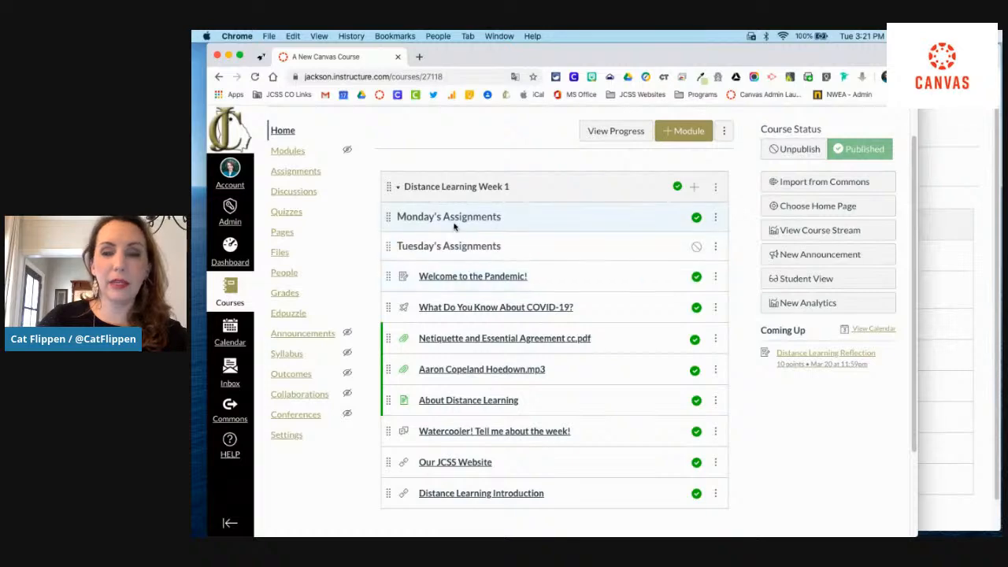
{"action": "left_click", "coordinate": [697, 247]}
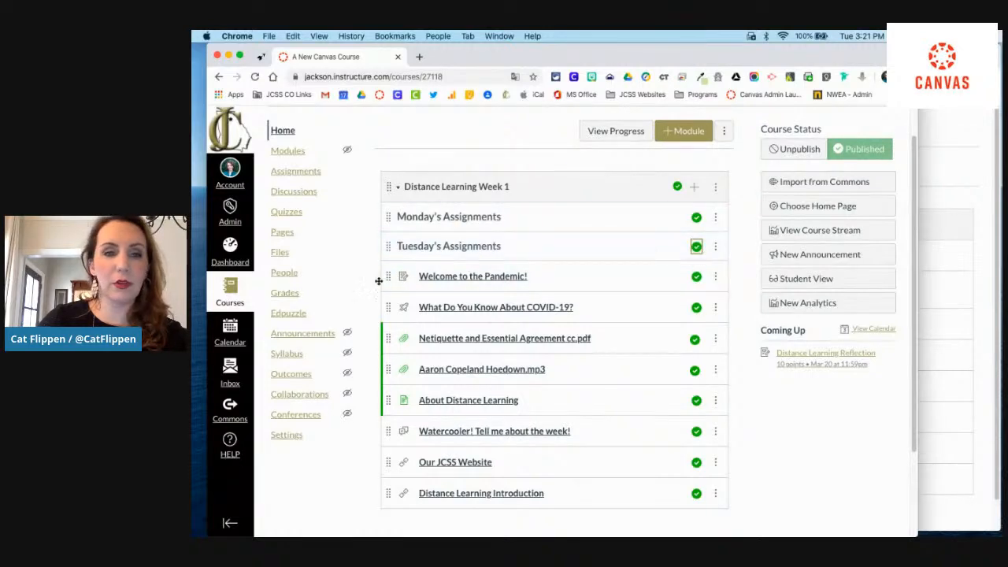
- Move the Pandemic, COVID-19 and Netiquette items under Monday's header, and place About Distance Learning and Watercooler above the Hoedown audio under Tuesday's
{"action": "left_click_drag", "start_coordinate": [387, 277], "coordinate": [475, 238]}
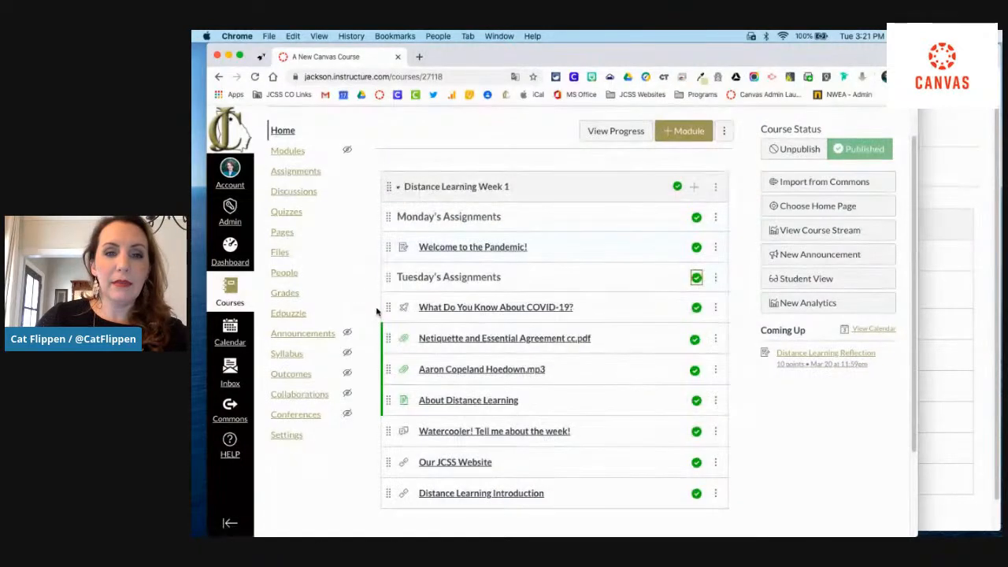
{"action": "left_click_drag", "start_coordinate": [394, 303], "coordinate": [481, 273]}
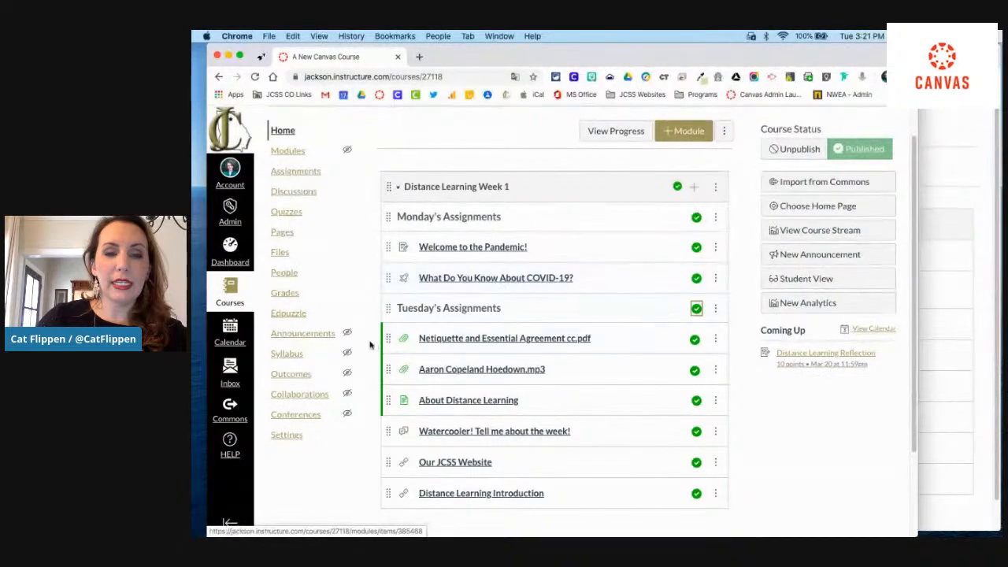
{"action": "left_click_drag", "start_coordinate": [386, 338], "coordinate": [417, 309]}
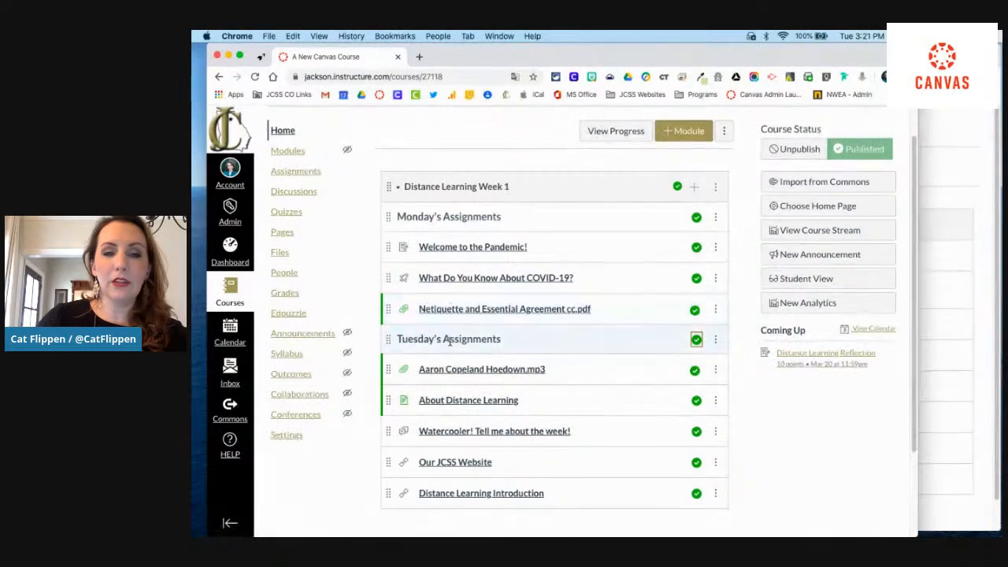
{"action": "left_click_drag", "start_coordinate": [388, 403], "coordinate": [390, 366]}
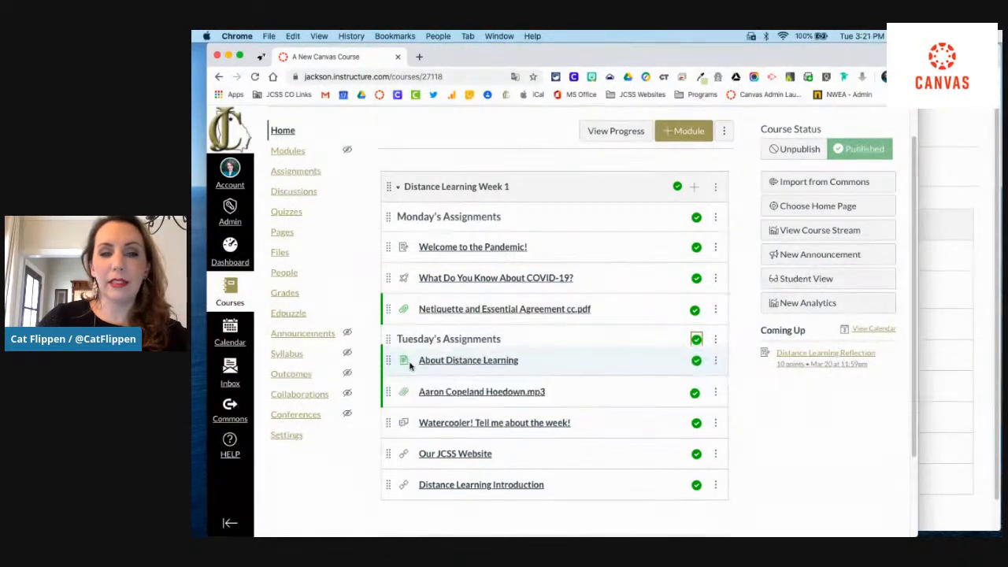
{"action": "left_click_drag", "start_coordinate": [386, 431], "coordinate": [396, 394]}
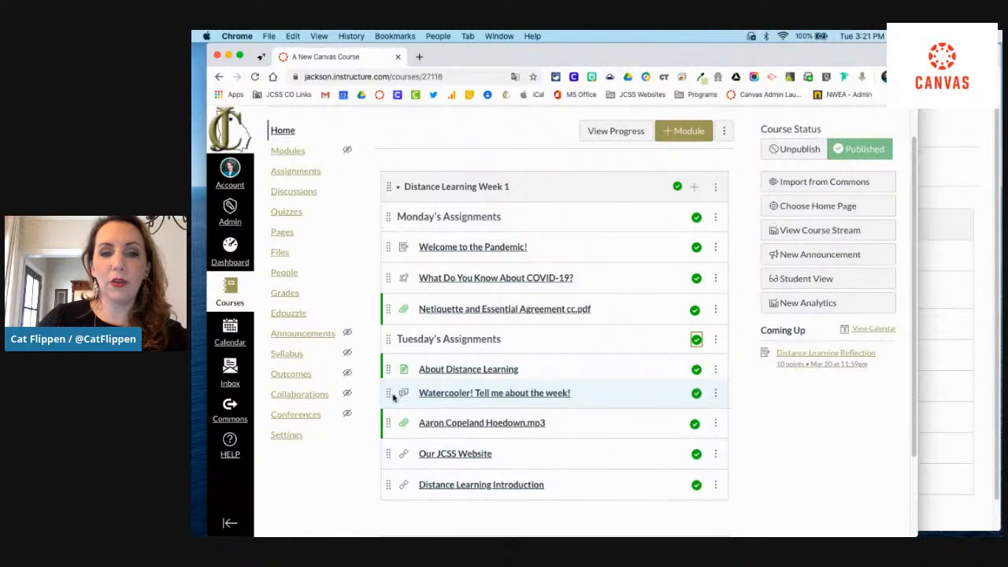
- Add a text header "The Remainder of the Week!" to Distance Learning Week 1 and place it above "Our JCSS Website"
{"action": "left_click", "coordinate": [694, 187]}
{"action": "left_click", "coordinate": [442, 266]}
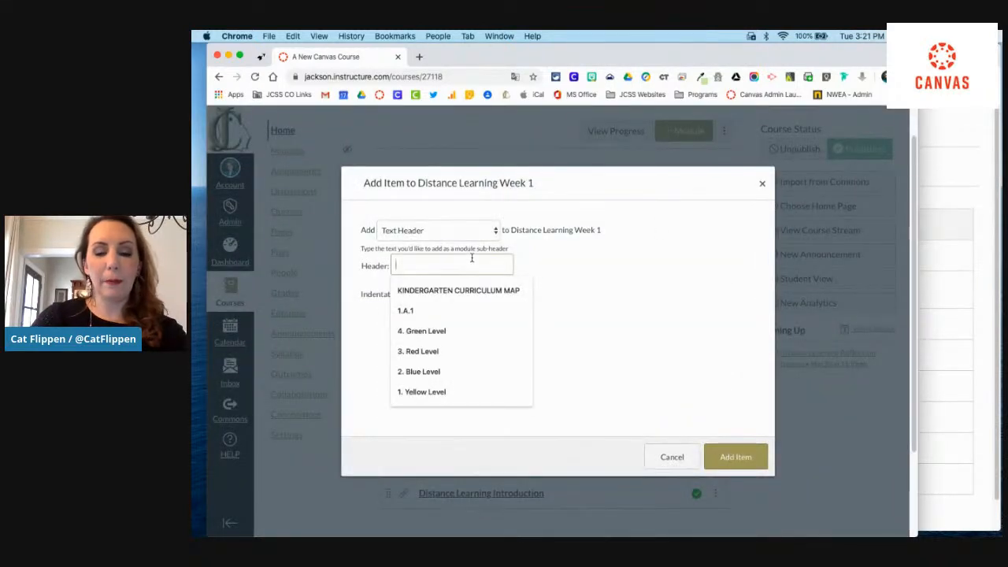
{"action": "type", "text": "The Remainder of the Week!"}
{"action": "left_click", "coordinate": [727, 455]}
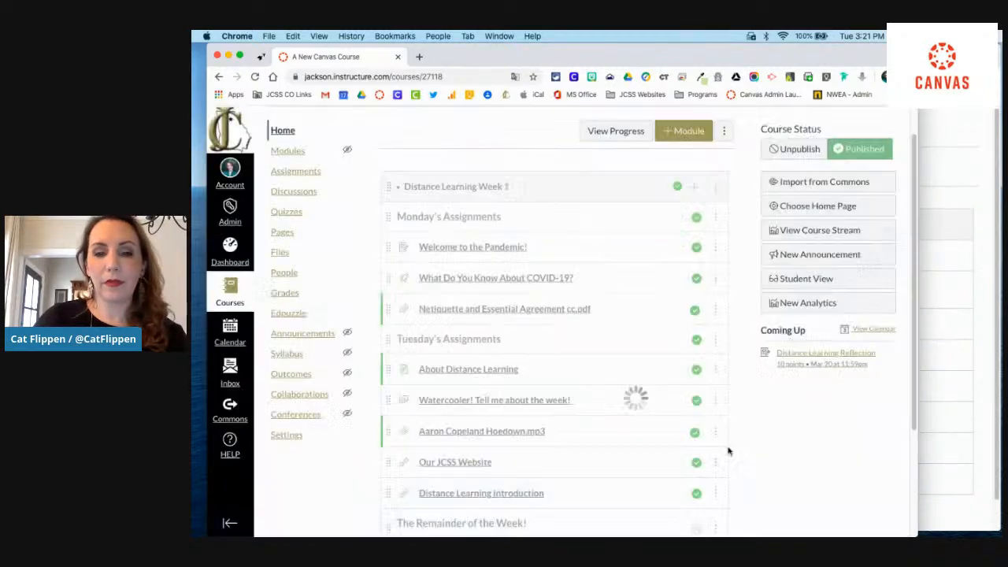
{"action": "left_click_drag", "start_coordinate": [386, 529], "coordinate": [397, 453]}
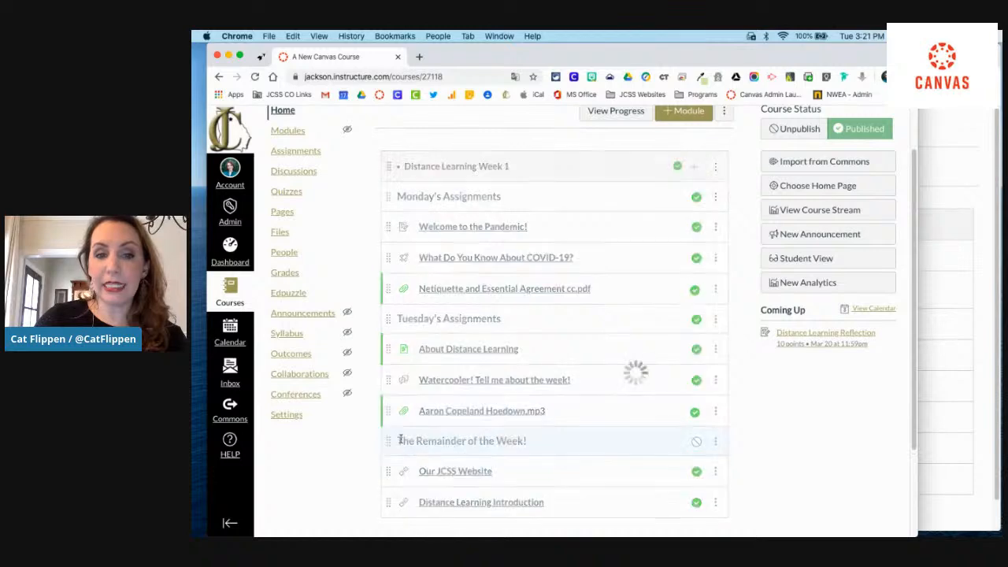
- Switch to the student's window and reload its Modules page to check the new text headers
{"action": "left_click", "coordinate": [987, 373]}
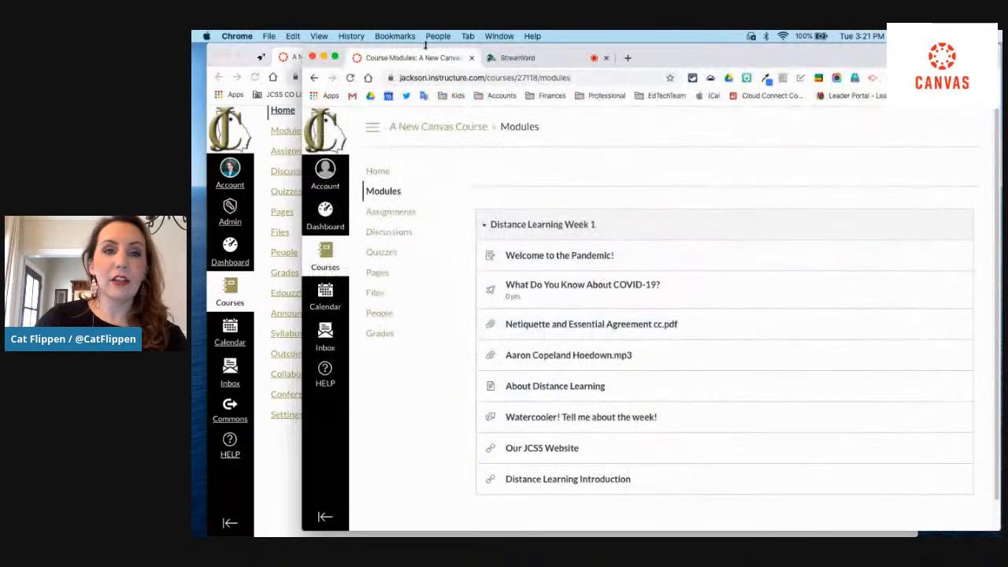
{"action": "left_click", "coordinate": [352, 78]}
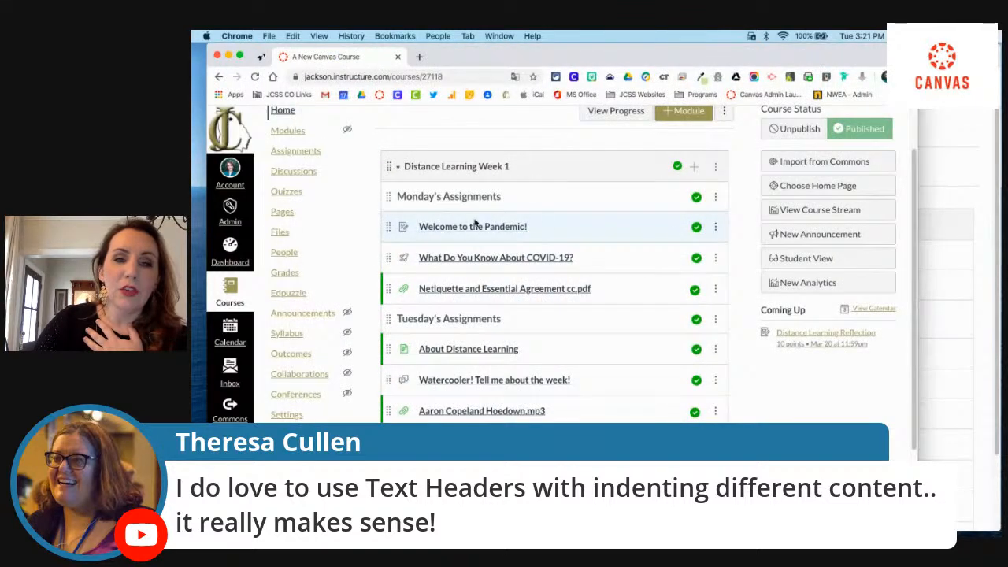
- Back in the teacher's window, indent the three items under "Monday's Assignments" by one level each
{"action": "left_click", "coordinate": [714, 227]}
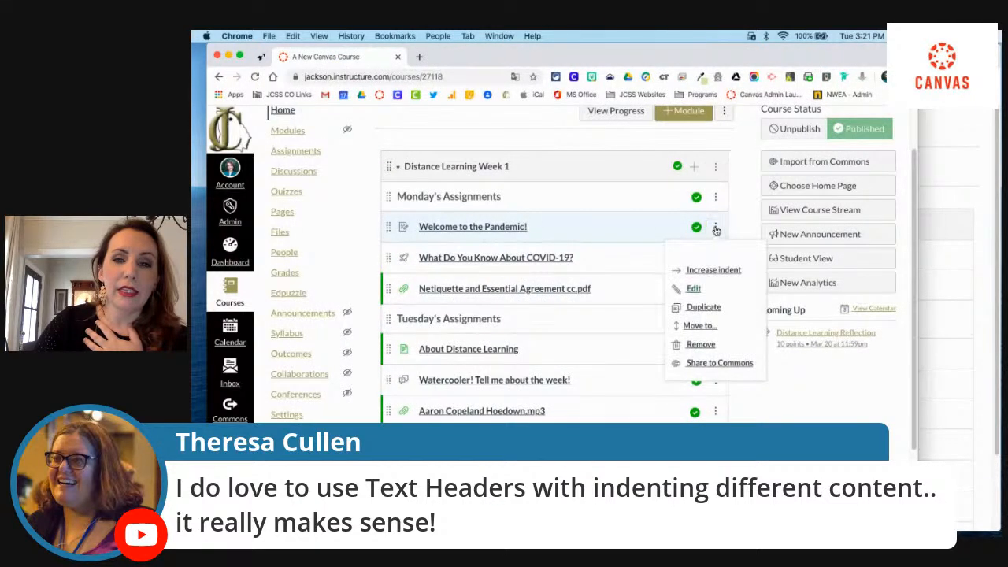
{"action": "left_click", "coordinate": [722, 271]}
{"action": "left_click", "coordinate": [716, 259]}
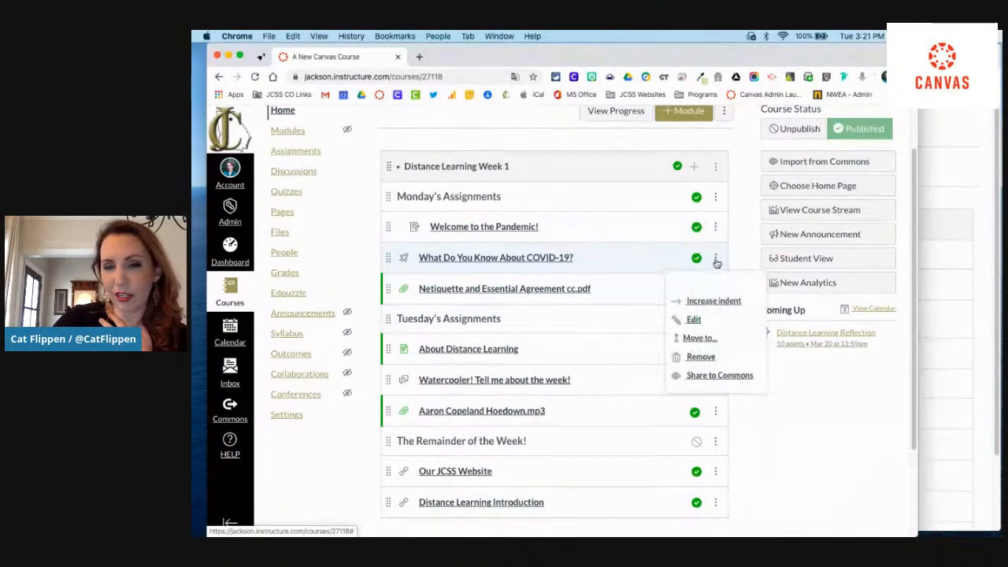
{"action": "left_click", "coordinate": [714, 300]}
{"action": "left_click", "coordinate": [715, 288]}
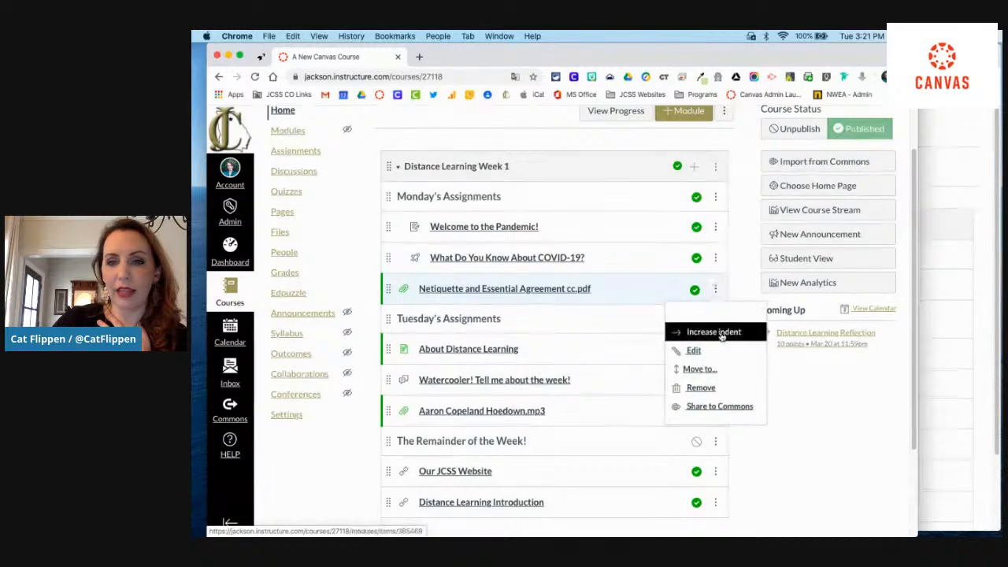
{"action": "left_click", "coordinate": [720, 334]}
- Reload the student's Modules page and examine how the indented items and headers look through the end of the module
{"action": "left_click", "coordinate": [919, 203]}
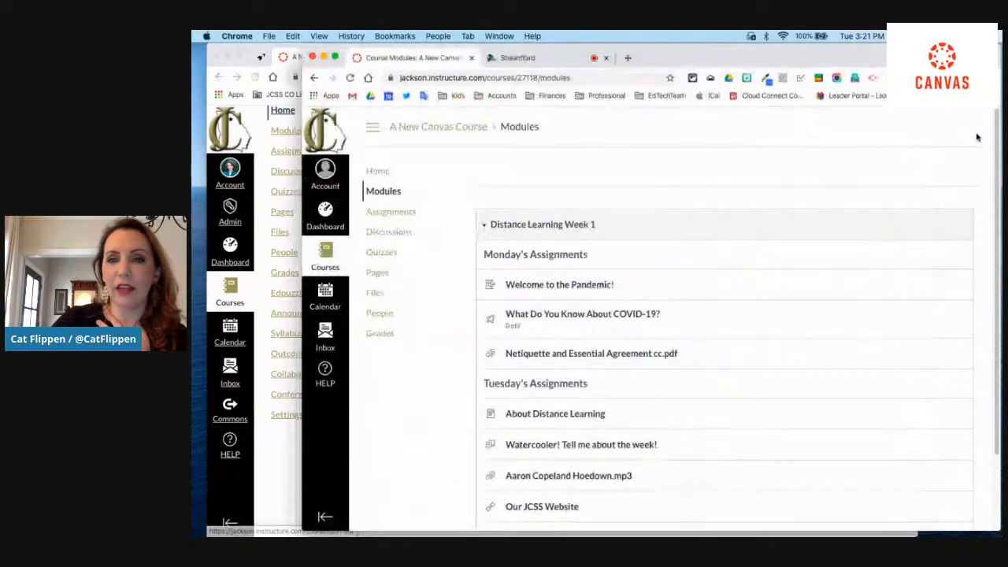
{"action": "left_click", "coordinate": [350, 78]}
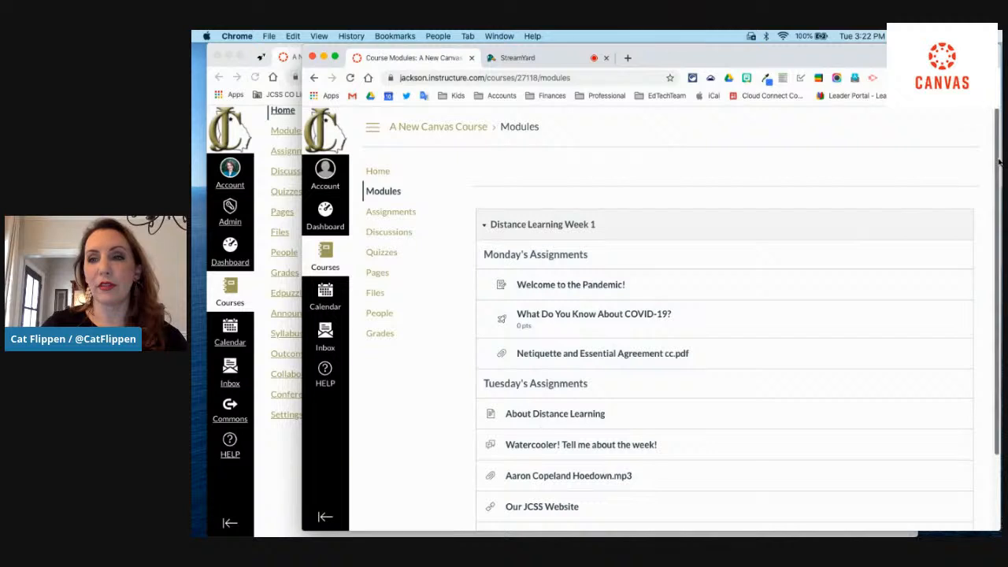
{"action": "left_click_drag", "start_coordinate": [997, 162], "coordinate": [993, 287]}
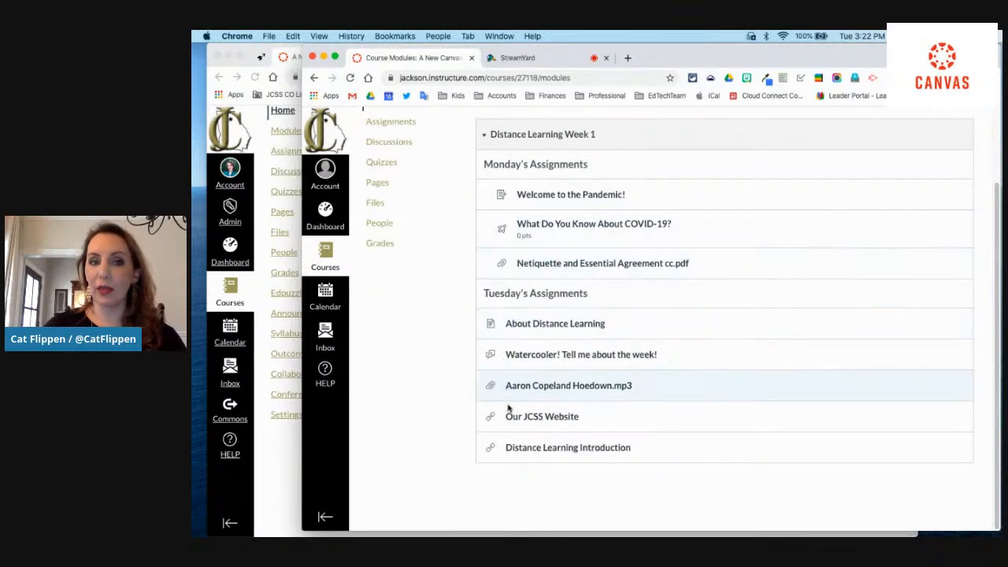
- Return to the teacher's window and publish "The Remainder of the Week!" header
{"action": "left_click", "coordinate": [290, 443]}
{"action": "left_click", "coordinate": [697, 444]}
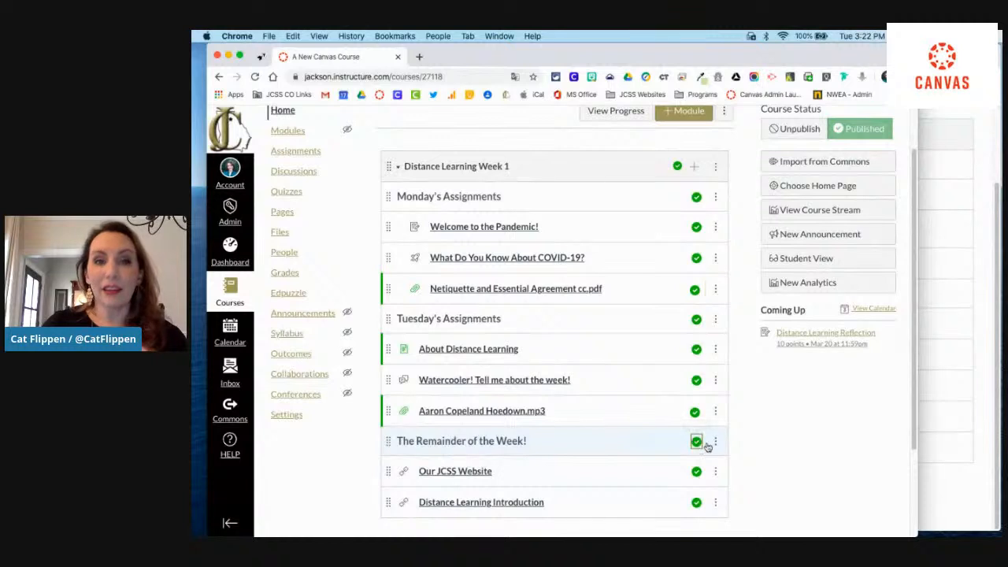
- In a new browser tab, search Google for "copypaste character" and open the CopyPasteCharacter.com site
{"action": "left_click", "coordinate": [420, 58]}
{"action": "type", "text": "copy"}
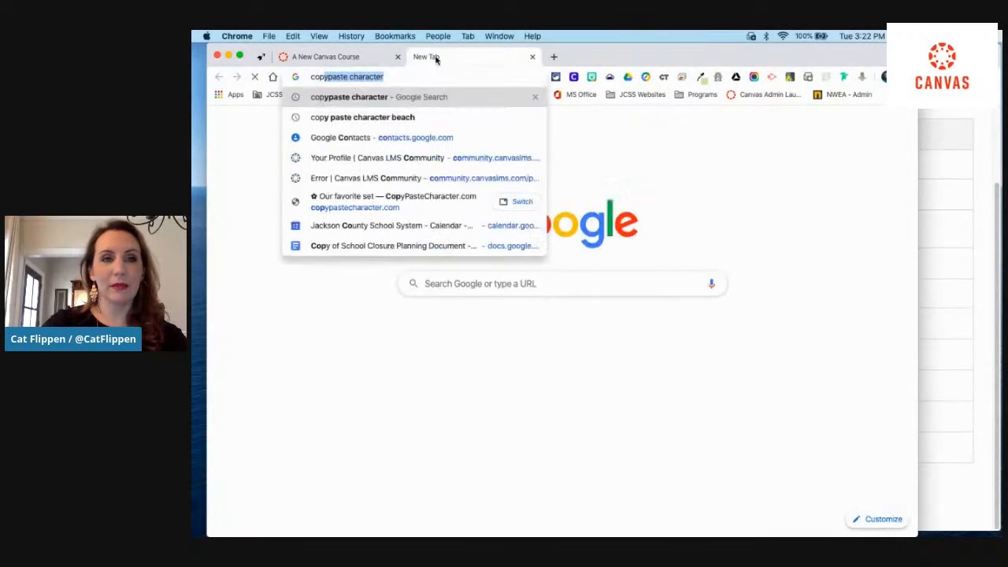
{"action": "key", "text": "Return"}
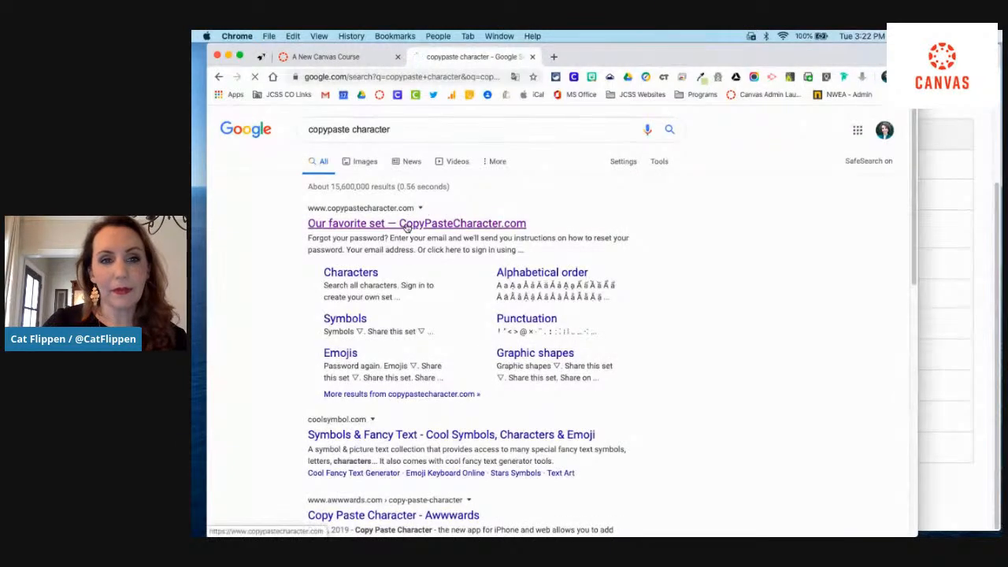
{"action": "left_click", "coordinate": [399, 225]}
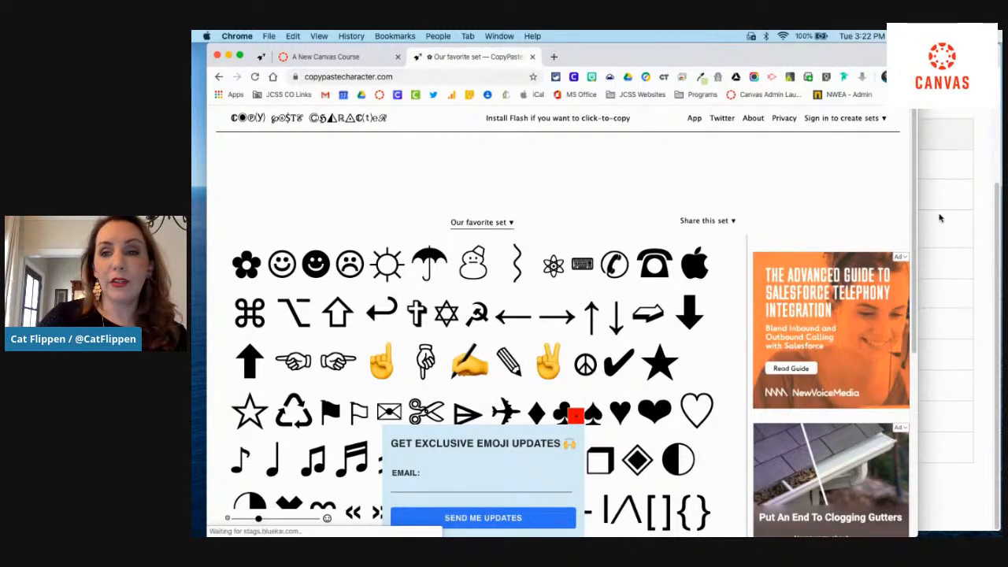
- Look through the site's favorite set of symbols and dismiss the emoji updates sign-up box
{"action": "scroll", "coordinate": [552, 299], "scroll_direction": "down", "scroll_amount": 2}
{"action": "scroll", "coordinate": [504, 331], "scroll_direction": "up", "scroll_amount": 2}
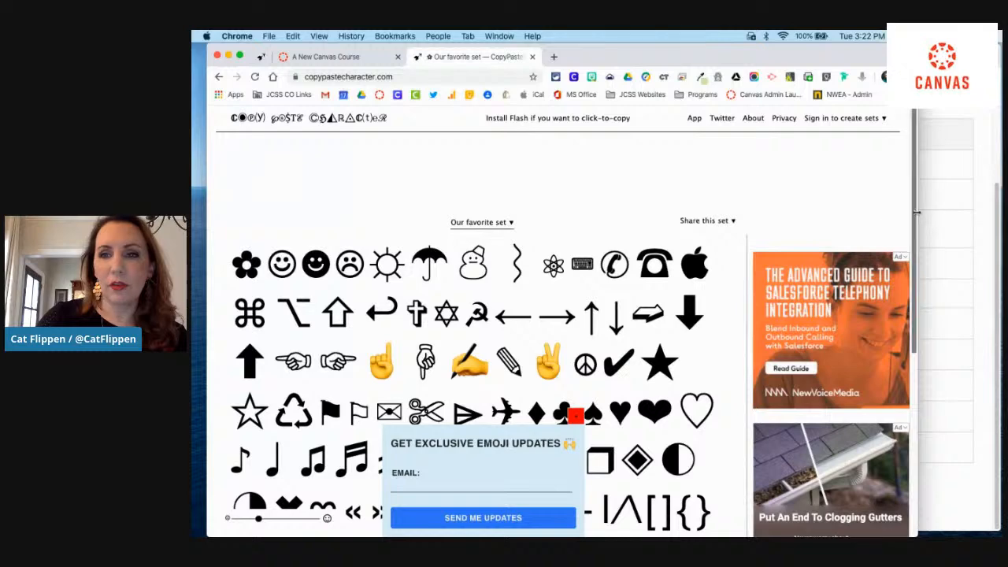
{"action": "scroll", "coordinate": [886, 236], "scroll_direction": "down", "scroll_amount": 8}
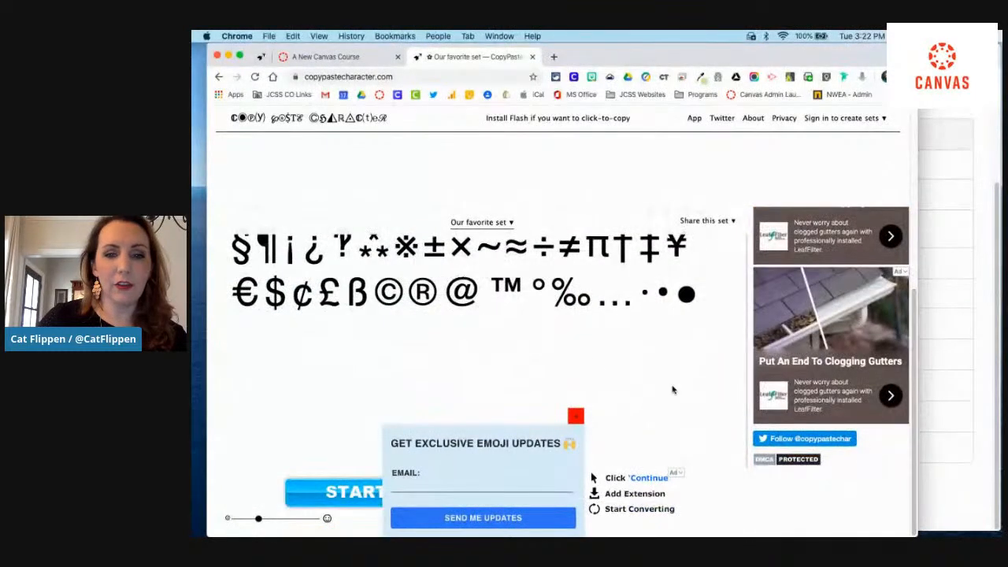
{"action": "left_click", "coordinate": [574, 417]}
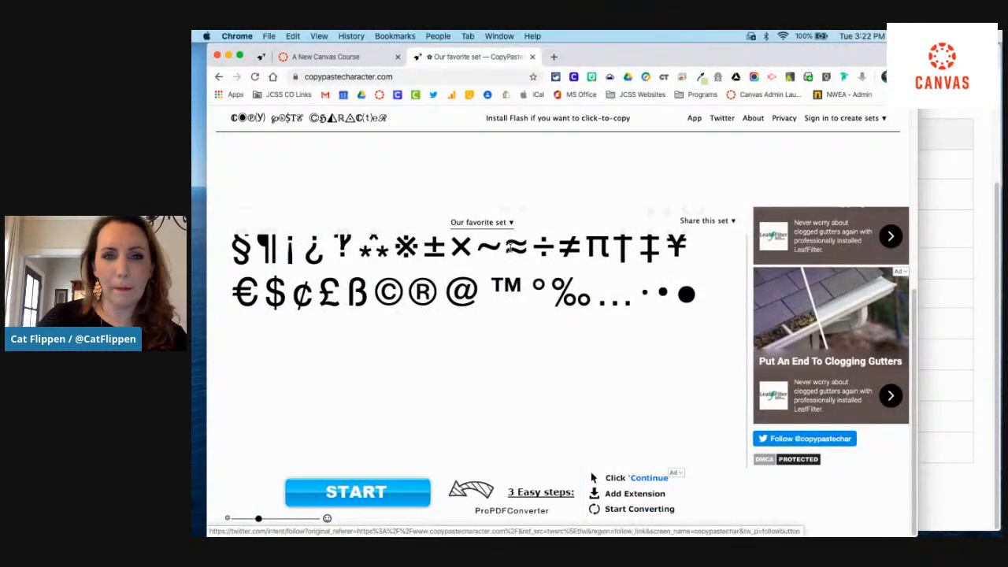
- Search all characters on the site for "star"
{"action": "left_click", "coordinate": [499, 223]}
{"action": "left_click", "coordinate": [465, 418]}
{"action": "type", "text": "star"}
{"action": "key", "text": "Return"}
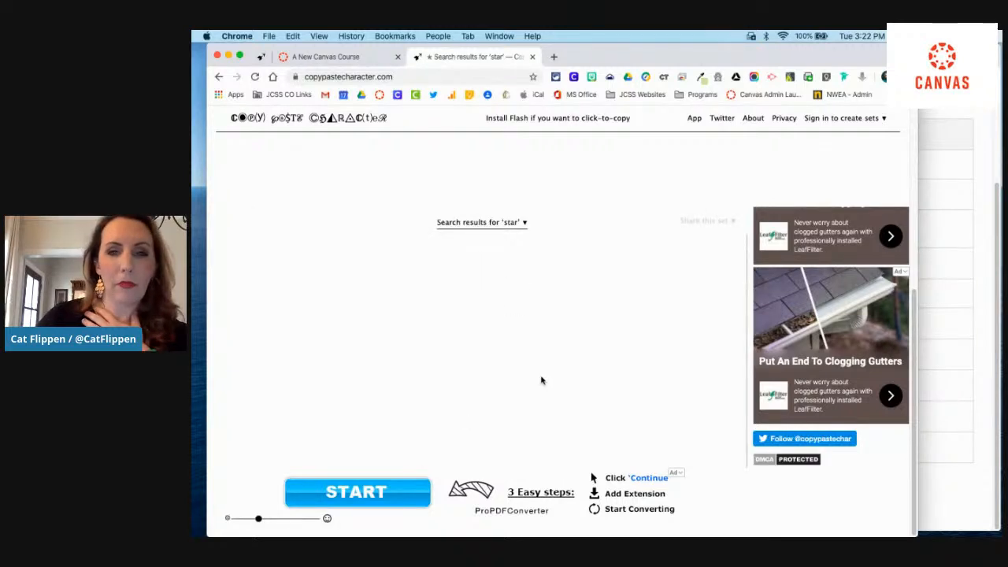
- Switch to the All characters set and look through it for weather, star and check mark symbols
{"action": "left_click", "coordinate": [483, 229]}
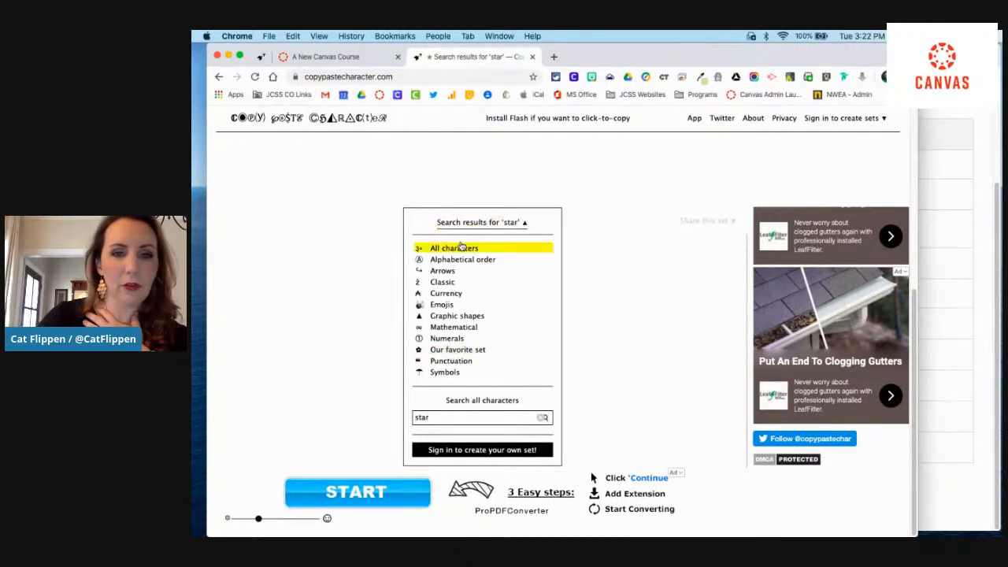
{"action": "left_click", "coordinate": [459, 249]}
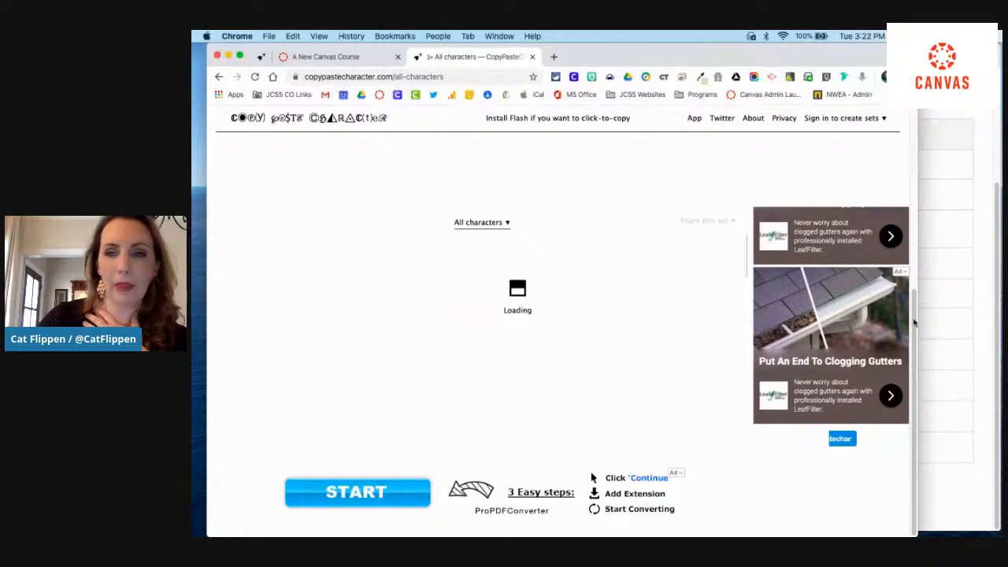
{"action": "left_click_drag", "start_coordinate": [912, 130], "coordinate": [887, 508]}
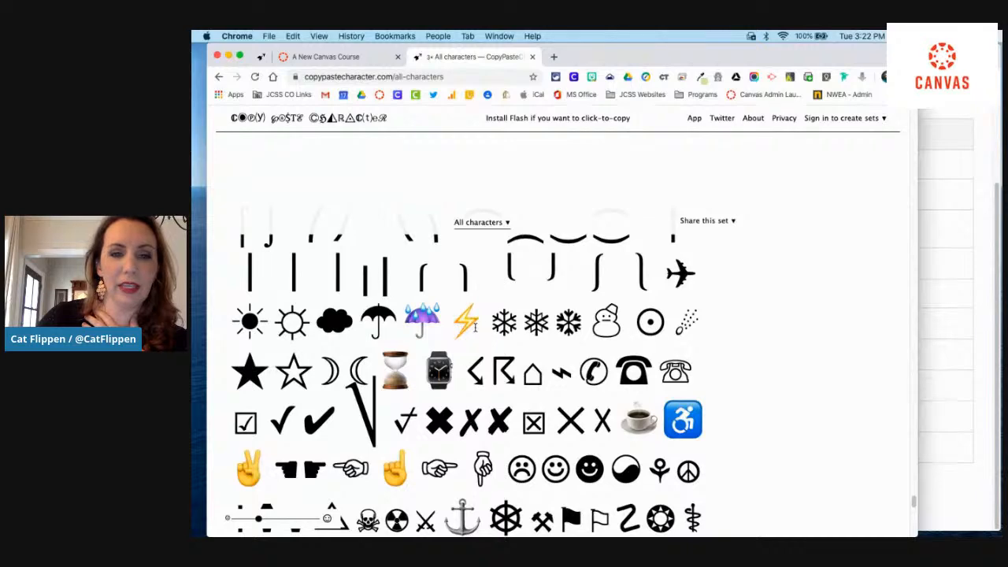
- Copy the hourglass symbol from the All characters set and return to the Canvas course
{"action": "left_click", "coordinate": [467, 325]}
{"action": "left_click", "coordinate": [390, 376]}
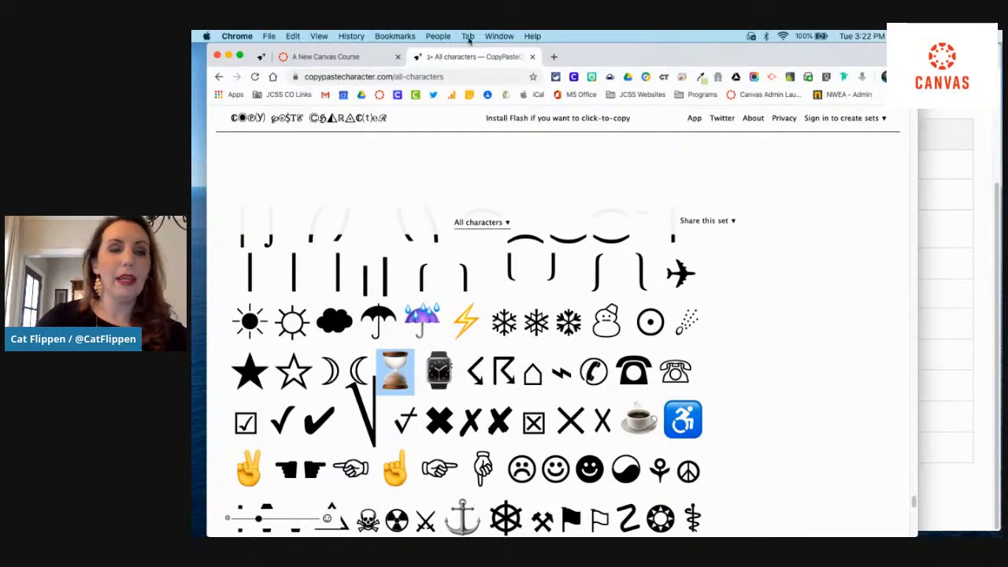
{"action": "left_click", "coordinate": [336, 57]}
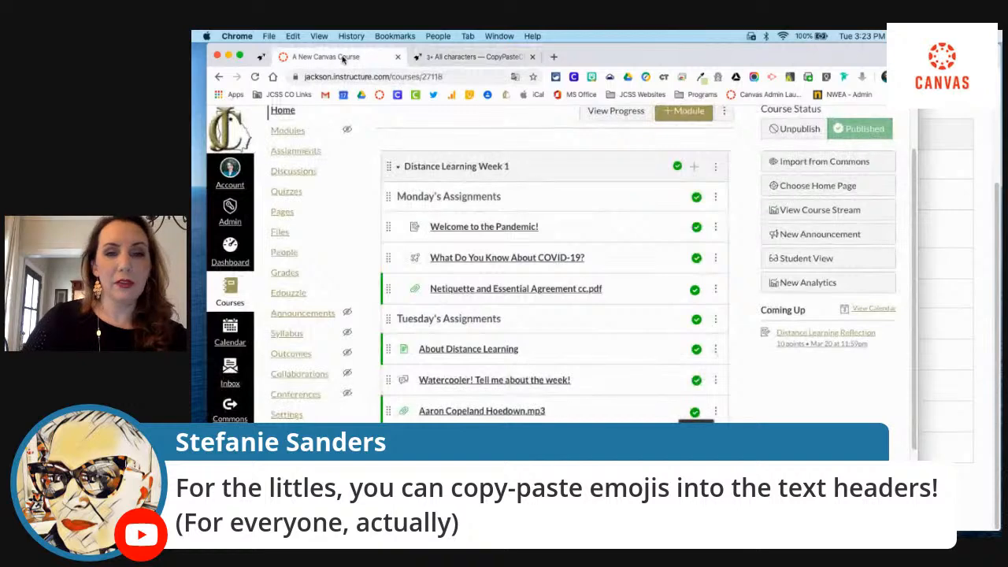
- Edit the "Monday's Assignments" text header to put the hourglass symbol in front of its title
{"action": "left_click", "coordinate": [716, 201]}
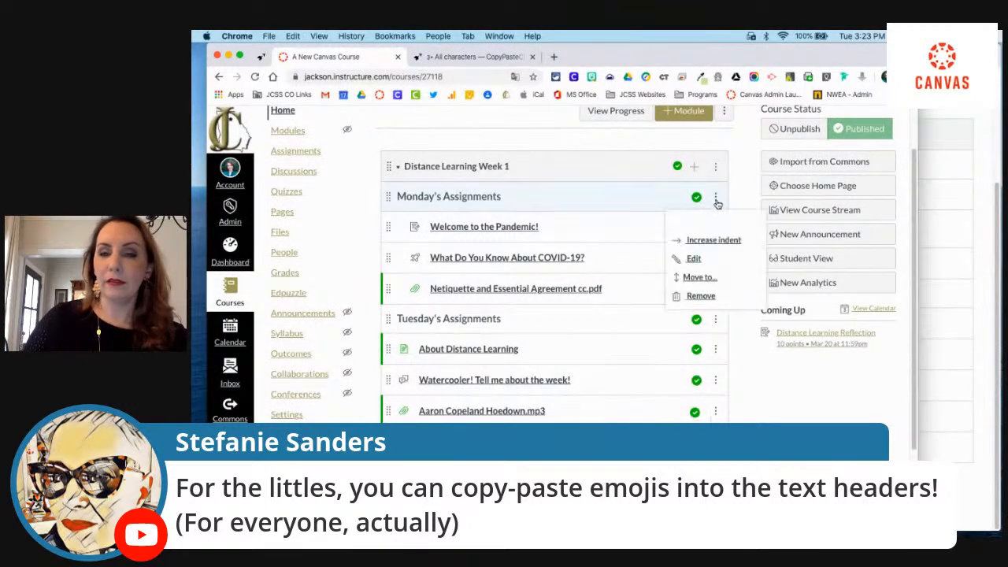
{"action": "left_click", "coordinate": [713, 260]}
{"action": "left_click", "coordinate": [515, 310]}
{"action": "key", "text": "super+v"}
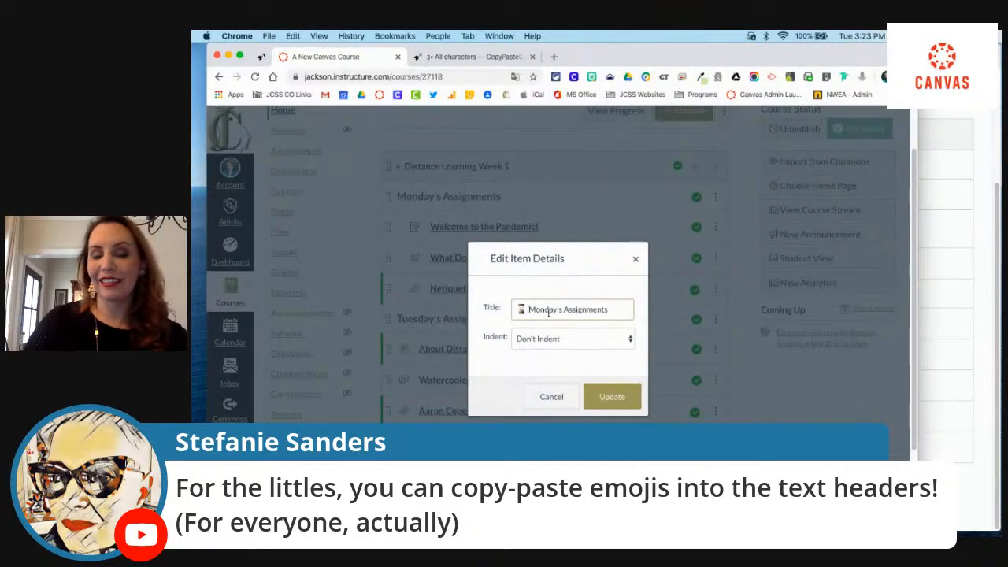
{"action": "left_click", "coordinate": [612, 402]}
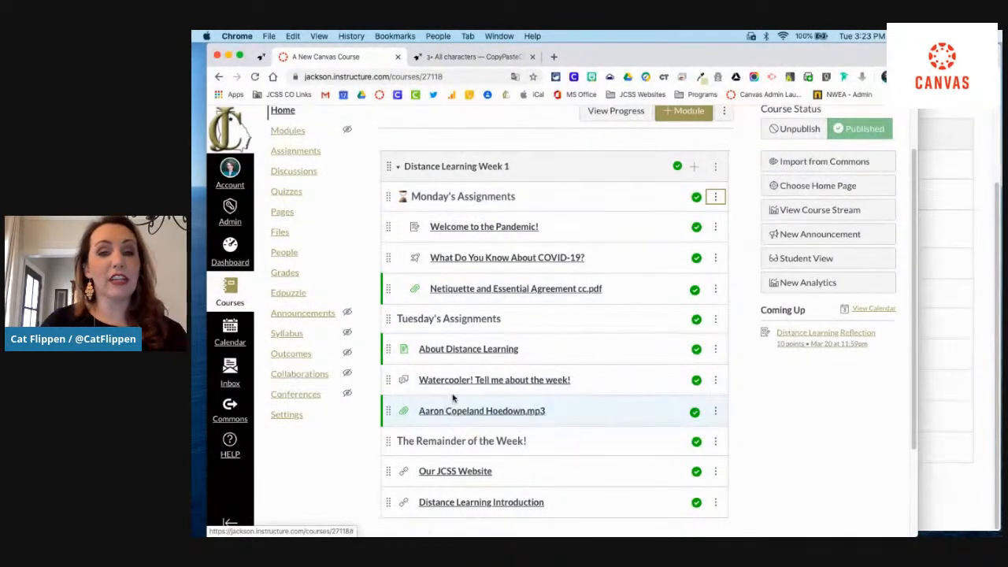
- Indent About Distance Learning, the Watercooler discussion and Aaron Copeland Hoedown.mp3 one level under the Tuesday's Assignments header
{"action": "left_click", "coordinate": [715, 350]}
{"action": "left_click", "coordinate": [723, 393]}
{"action": "left_click", "coordinate": [715, 380]}
{"action": "left_click", "coordinate": [720, 420]}
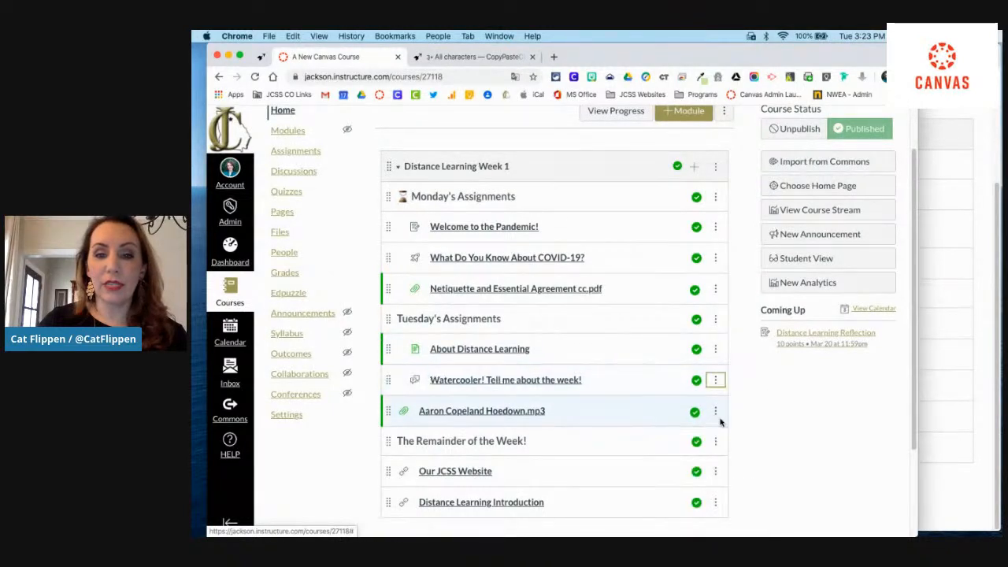
{"action": "left_click", "coordinate": [715, 411]}
{"action": "left_click", "coordinate": [723, 450]}
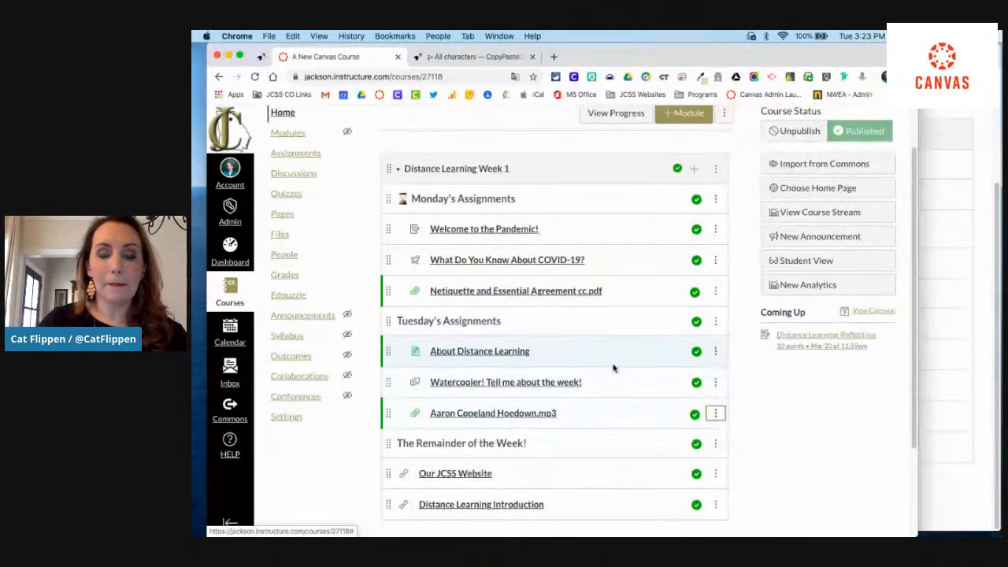
- Indent Our JCSS Website and Distance Learning Introduction one level under the "The Remainder of the Week!" header
{"action": "left_click", "coordinate": [716, 477]}
{"action": "left_click", "coordinate": [718, 513]}
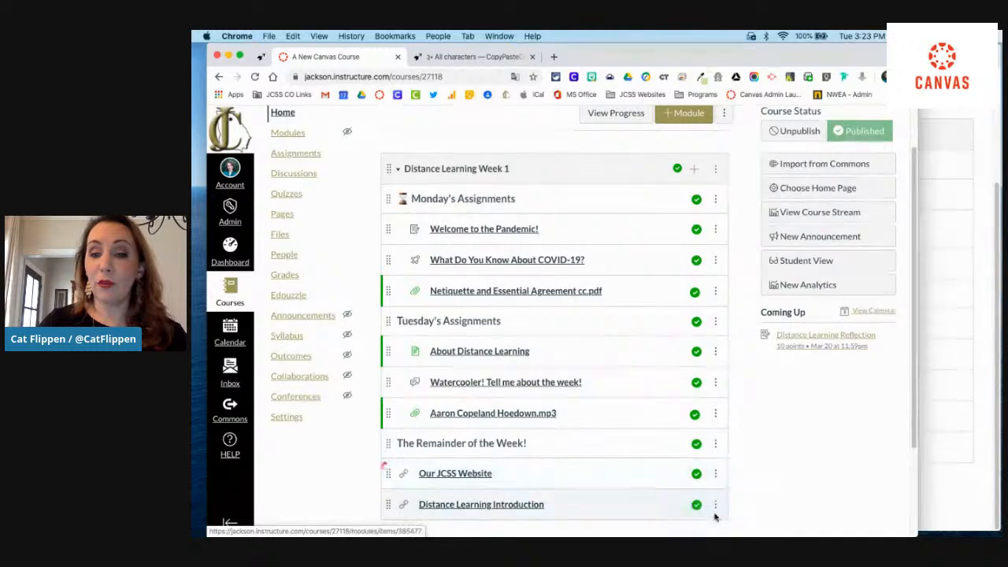
{"action": "left_click", "coordinate": [717, 505]}
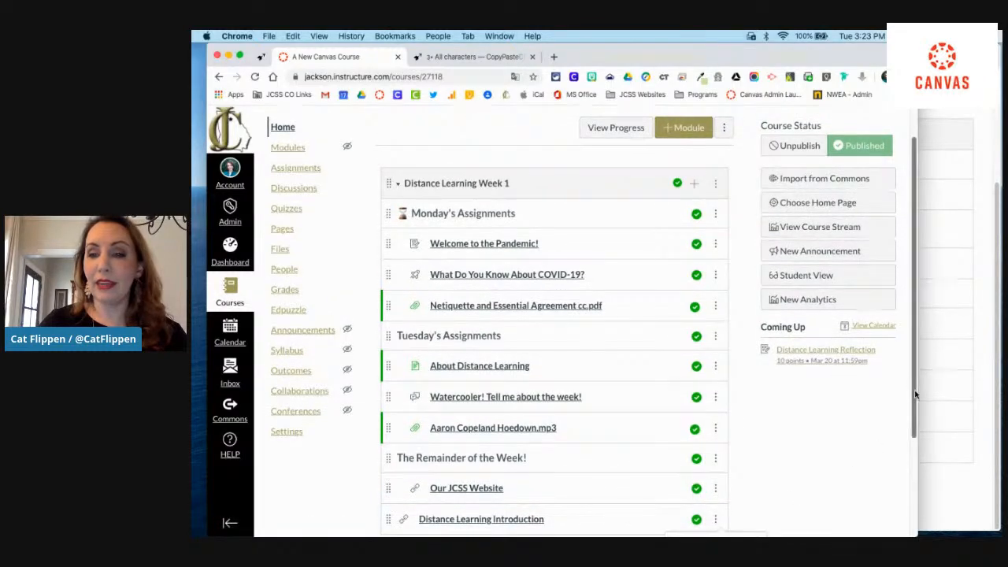
{"action": "scroll", "coordinate": [756, 473], "scroll_direction": "down", "scroll_amount": 3}
{"action": "left_click", "coordinate": [733, 420]}
{"action": "left_click", "coordinate": [716, 384]}
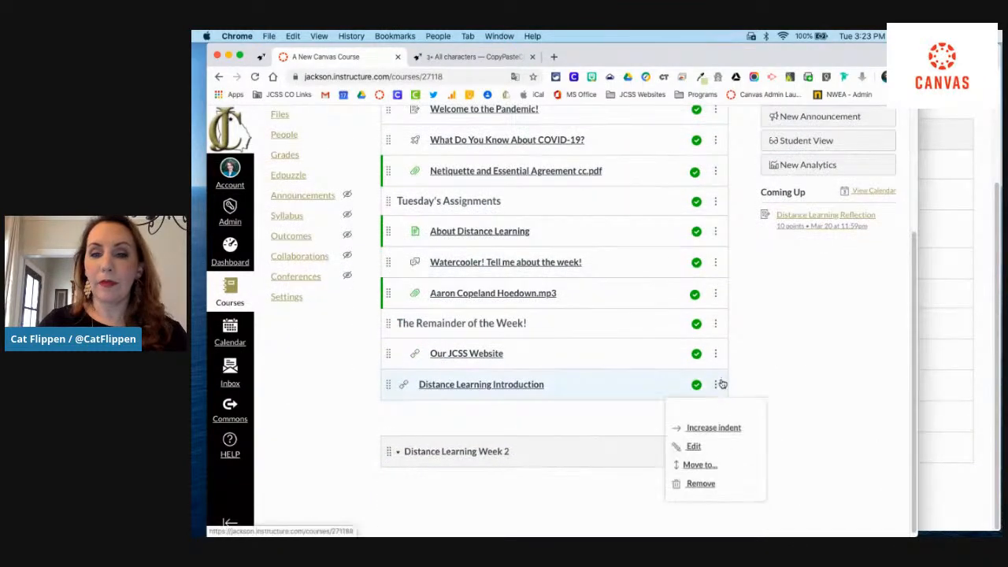
{"action": "left_click", "coordinate": [712, 426]}
- Reload the student's Modules page in the other browser window, and return to the teacher's window
{"action": "left_click", "coordinate": [994, 196]}
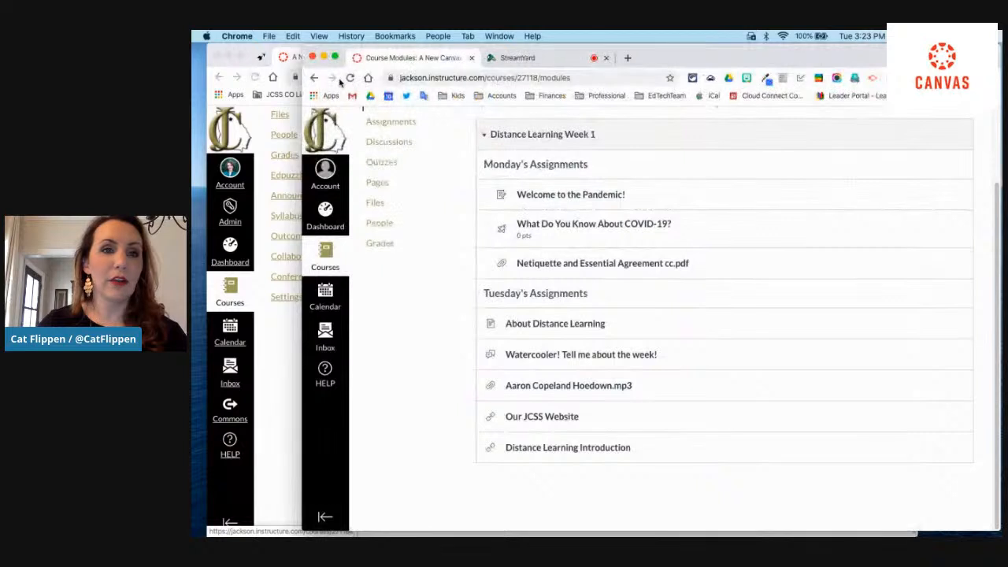
{"action": "left_click", "coordinate": [351, 77]}
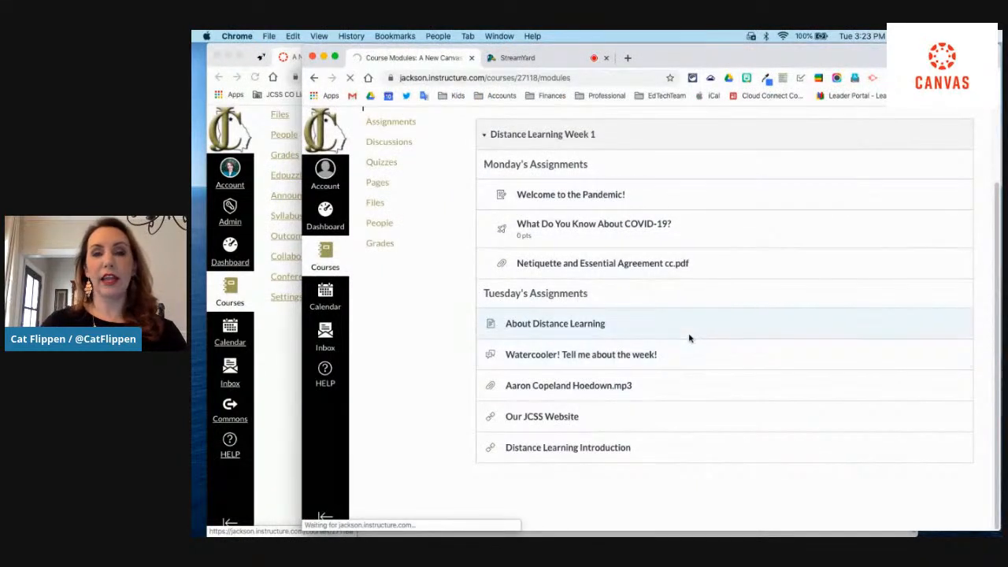
{"action": "left_click", "coordinate": [279, 342]}
- Look through the All characters set on CopyPasteCharacter.com and copy the yellow victory hand emoji
{"action": "left_click", "coordinate": [469, 57]}
{"action": "scroll", "coordinate": [837, 420], "scroll_direction": "up", "scroll_amount": 10}
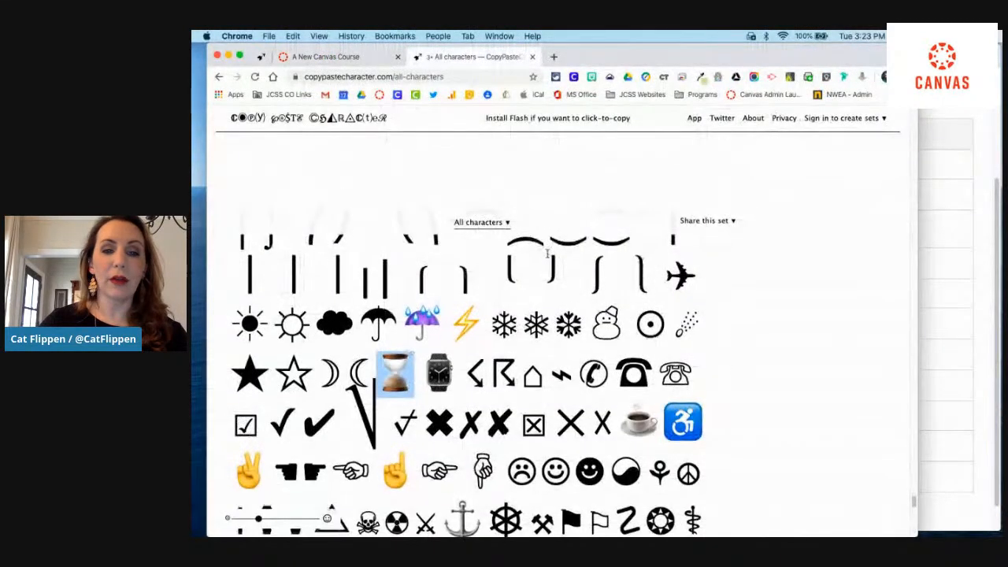
{"action": "scroll", "coordinate": [837, 420], "scroll_direction": "down", "scroll_amount": 3}
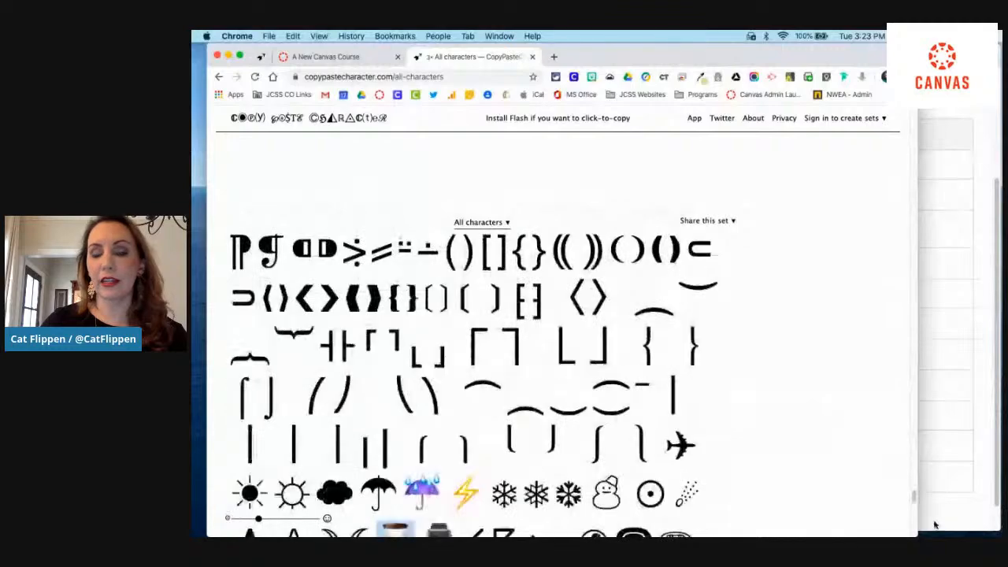
{"action": "scroll", "coordinate": [913, 507], "scroll_direction": "down", "scroll_amount": 5}
{"action": "scroll", "coordinate": [913, 507], "scroll_direction": "down", "scroll_amount": 10}
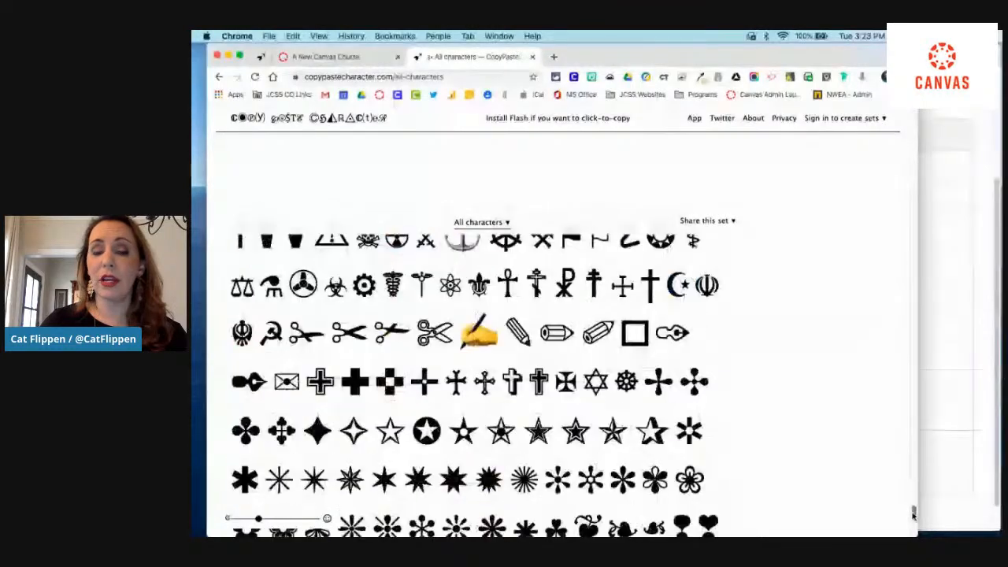
{"action": "scroll", "coordinate": [915, 494], "scroll_direction": "up", "scroll_amount": 9}
{"action": "scroll", "coordinate": [915, 494], "scroll_direction": "up", "scroll_amount": 15}
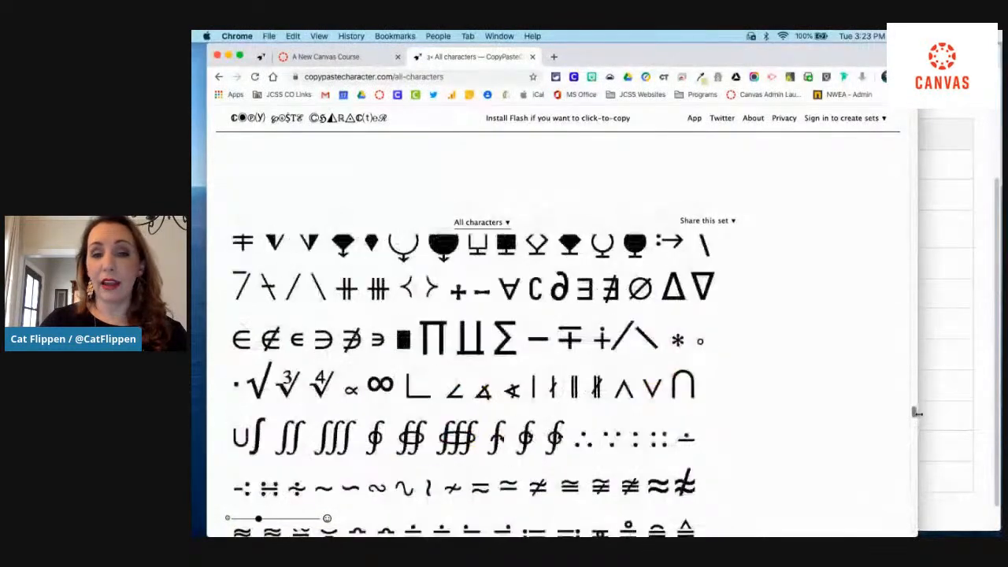
{"action": "left_click_drag", "start_coordinate": [916, 346], "coordinate": [902, 194]}
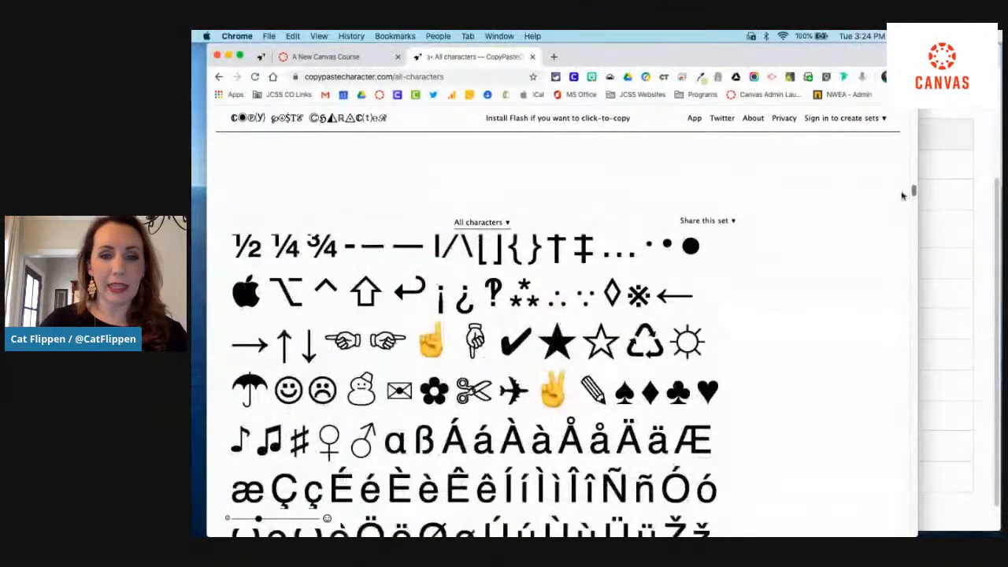
{"action": "left_click", "coordinate": [541, 394]}
{"action": "key", "text": "super+c"}
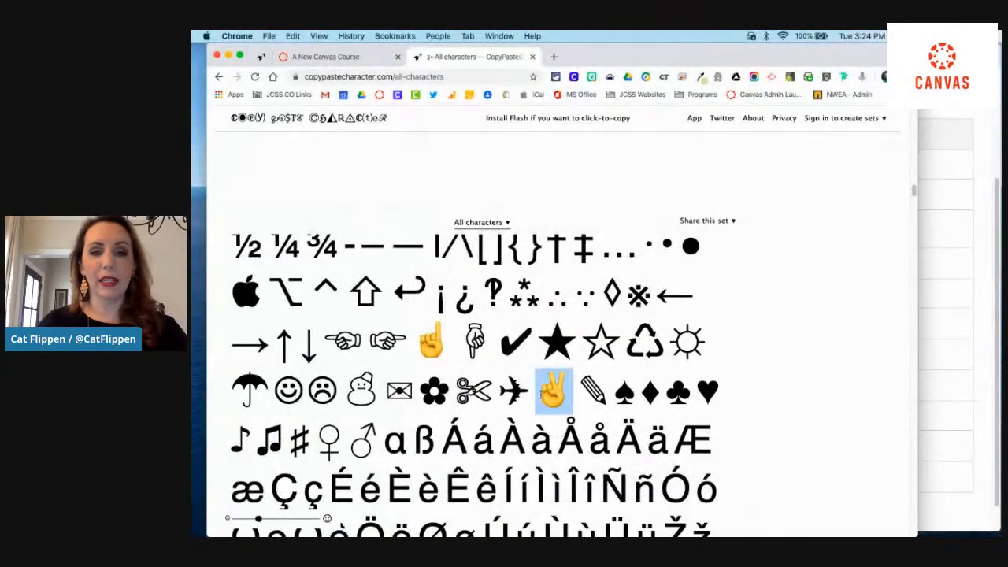
- Back in the Canvas course, add the victory hand emoji in front of the "Tuesday's Assignments" header title
{"action": "left_click", "coordinate": [345, 56]}
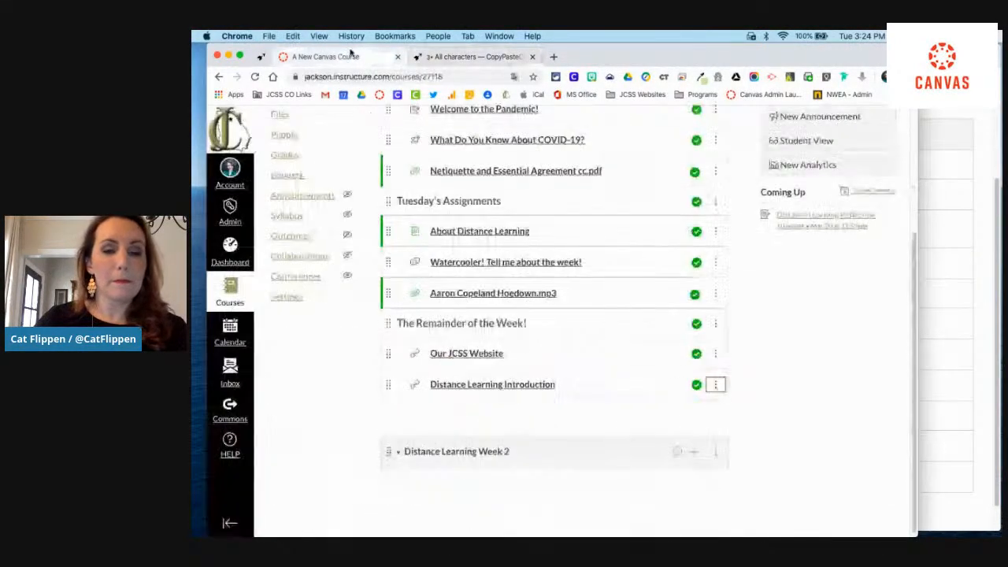
{"action": "left_click", "coordinate": [718, 200]}
{"action": "left_click", "coordinate": [673, 259]}
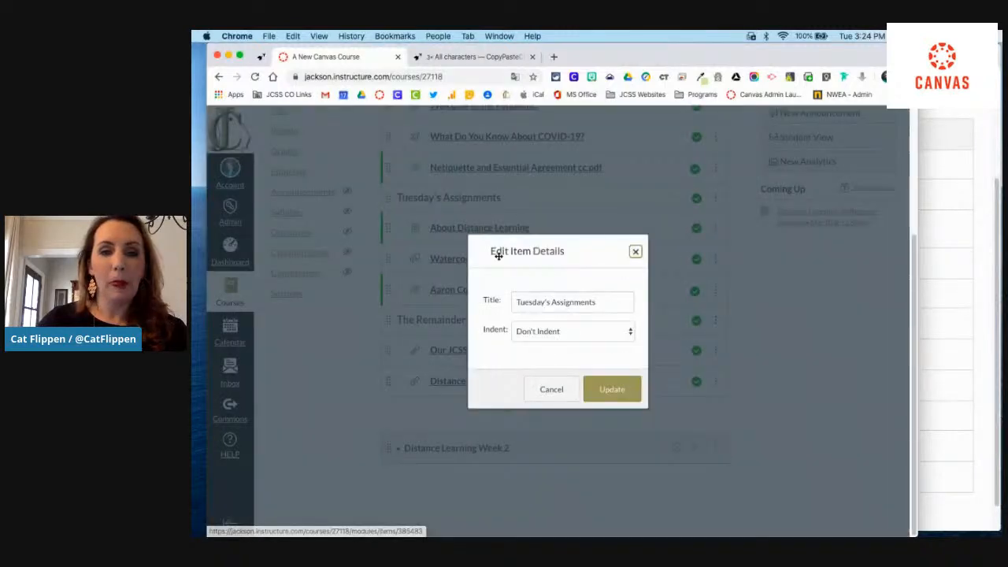
{"action": "left_click", "coordinate": [514, 302]}
{"action": "key", "text": "super+v"}
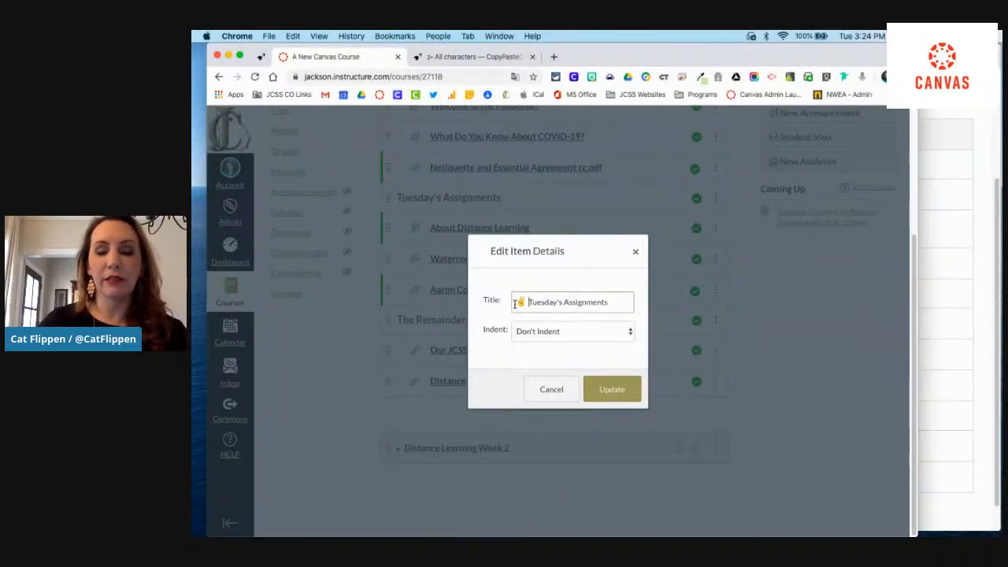
{"action": "left_click", "coordinate": [611, 389]}
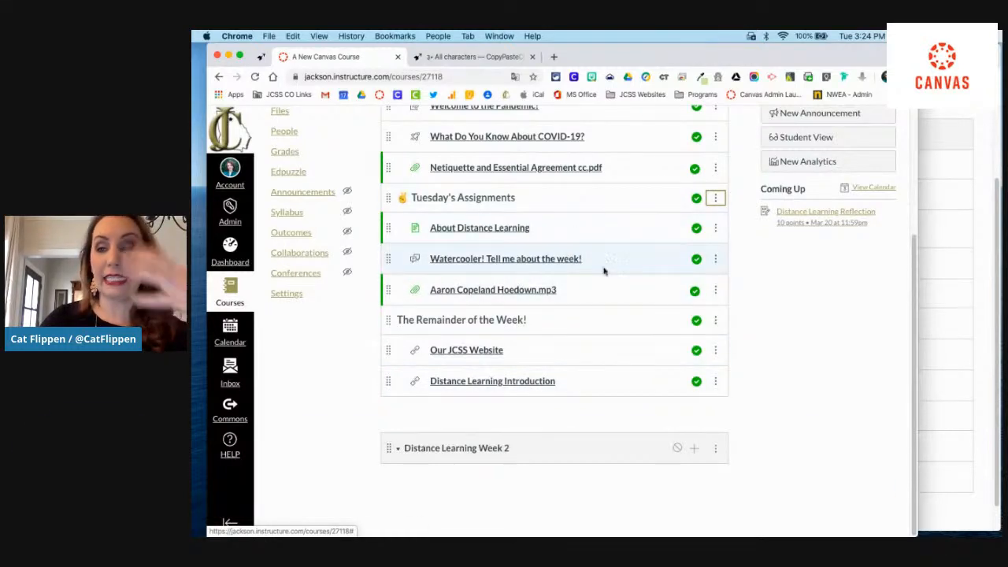
- Add a text header named "Quiz for Monday" without indentation to the Distance Learning Week 1 module
{"action": "scroll", "coordinate": [610, 276], "scroll_direction": "up", "scroll_amount": 5}
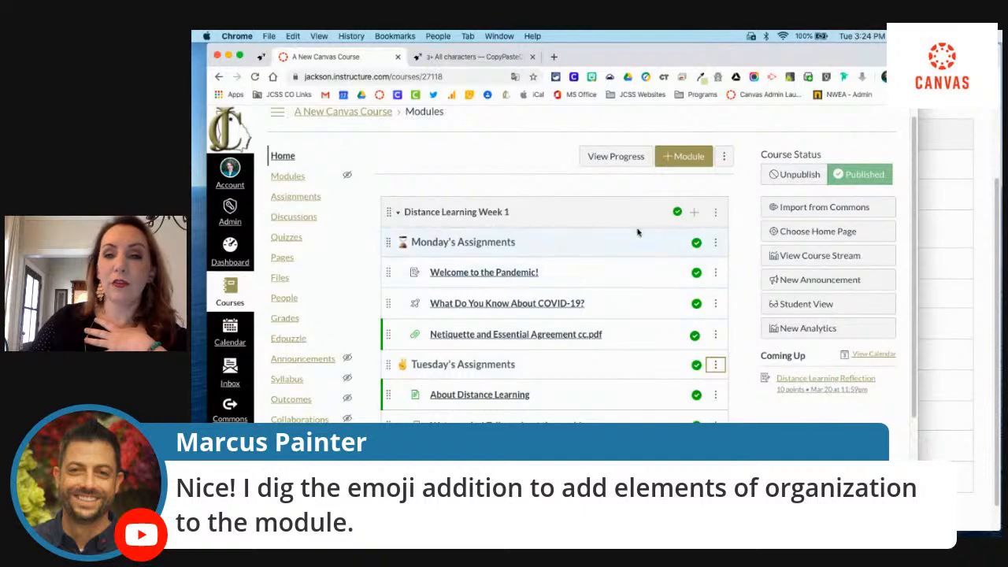
{"action": "left_click", "coordinate": [694, 213]}
{"action": "left_click", "coordinate": [441, 266]}
{"action": "type", "text": "Quiz for Monday"}
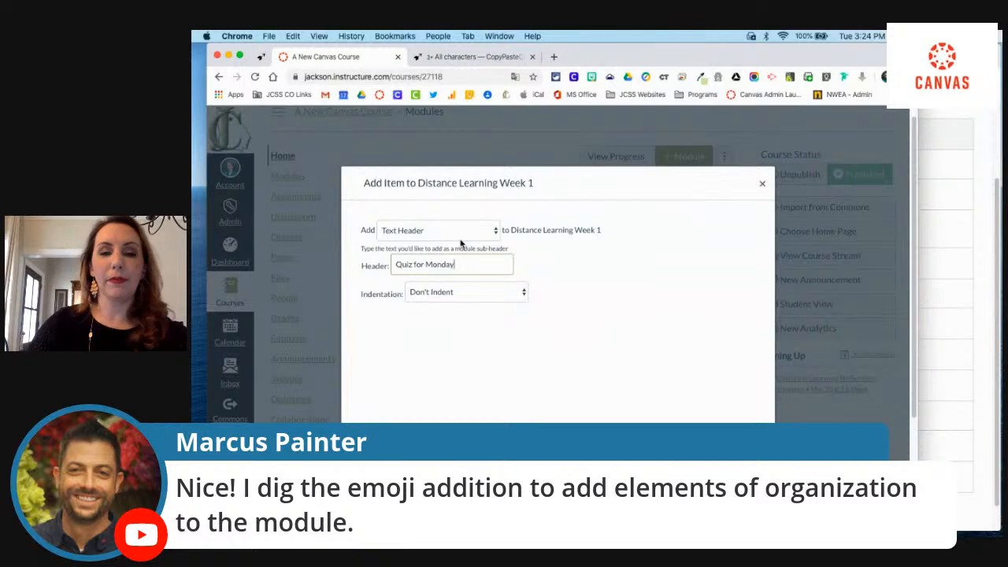
{"action": "key", "text": "Return"}
- Reorder Monday's items so the Quiz for Monday header follows the Netiquette PDF, with the COVID-19 quiz directly beneath it
{"action": "scroll", "coordinate": [618, 402], "scroll_direction": "up", "scroll_amount": 1}
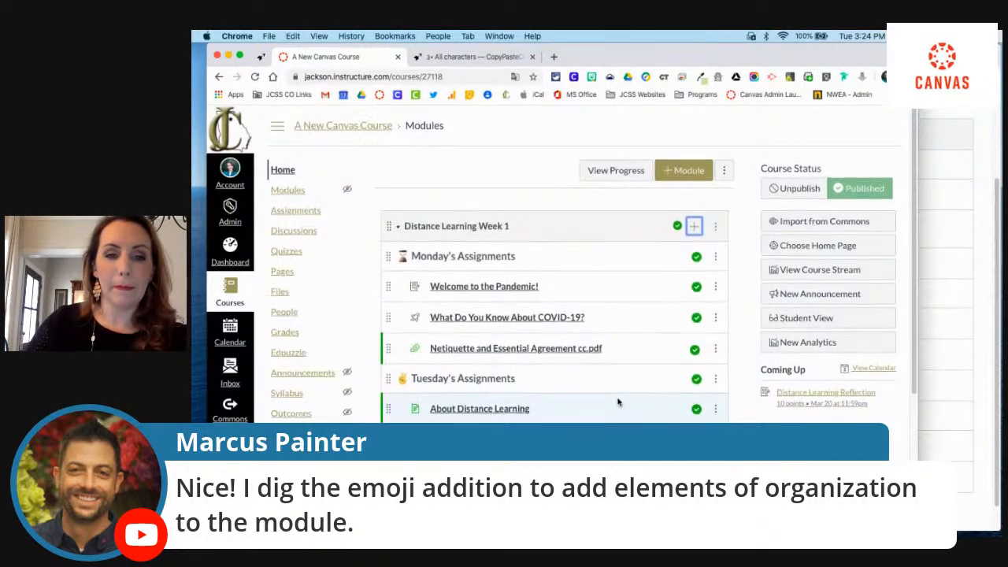
{"action": "left_click_drag", "start_coordinate": [915, 297], "coordinate": [913, 410]}
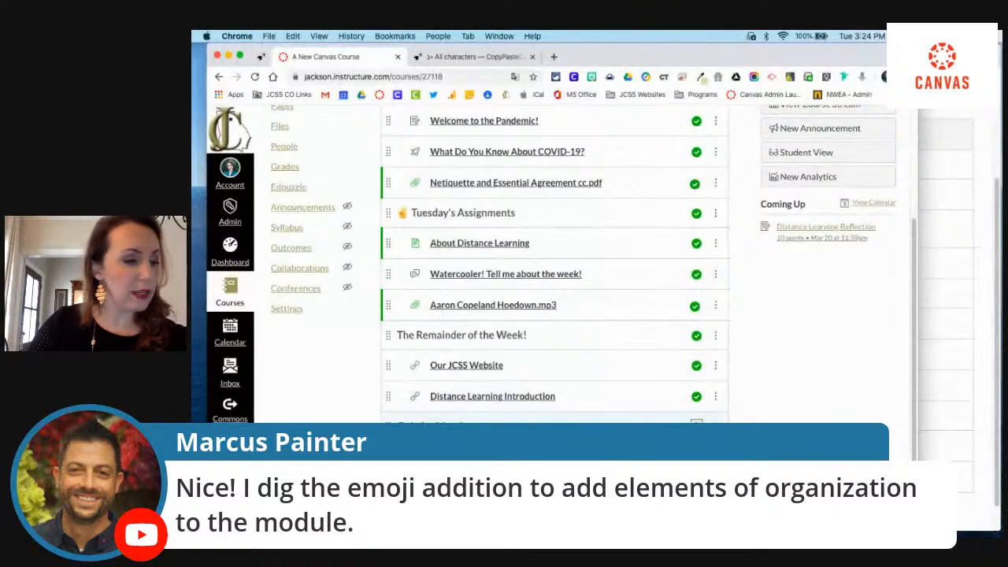
{"action": "left_click_drag", "start_coordinate": [387, 425], "coordinate": [391, 162]}
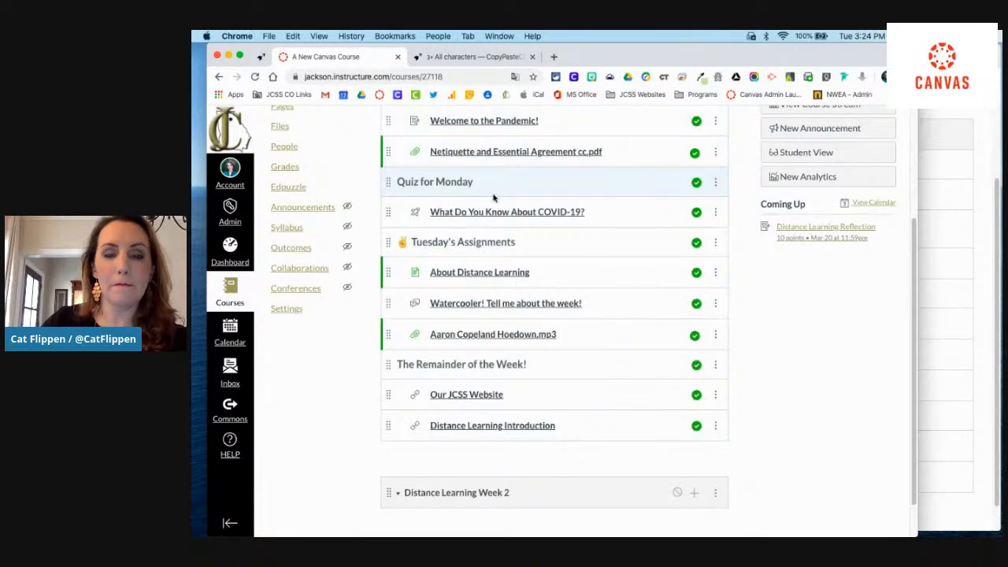
- Indent the Quiz for Monday header one level and the "What Do You Know About COVID-19?" quiz one level further
{"action": "left_click", "coordinate": [716, 182]}
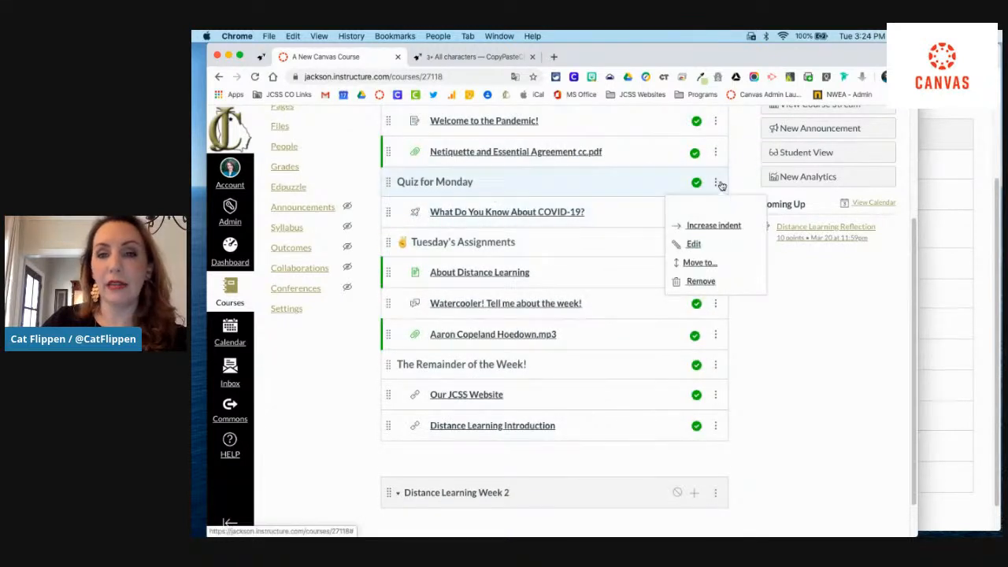
{"action": "left_click", "coordinate": [721, 225]}
{"action": "left_click", "coordinate": [715, 212]}
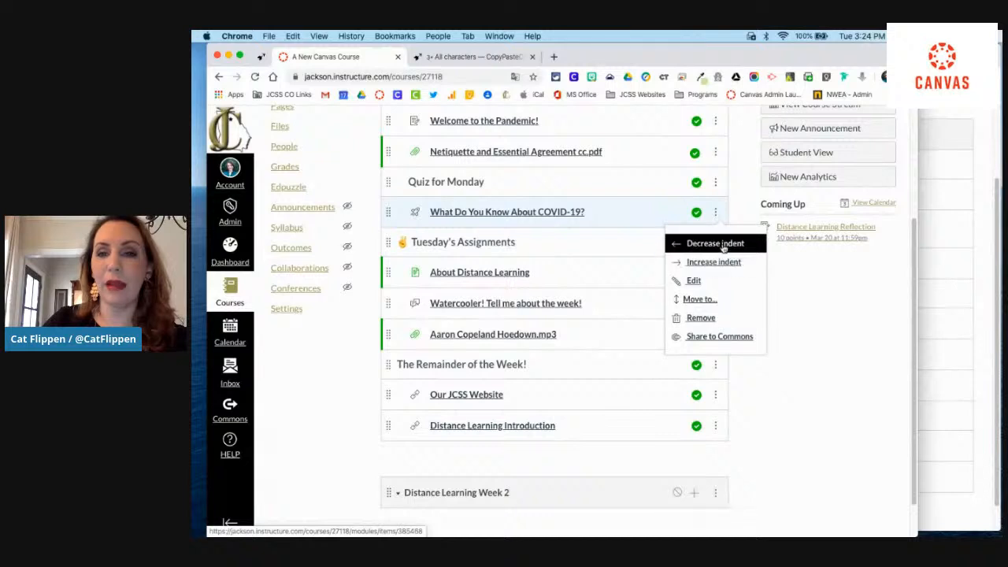
{"action": "left_click", "coordinate": [720, 264]}
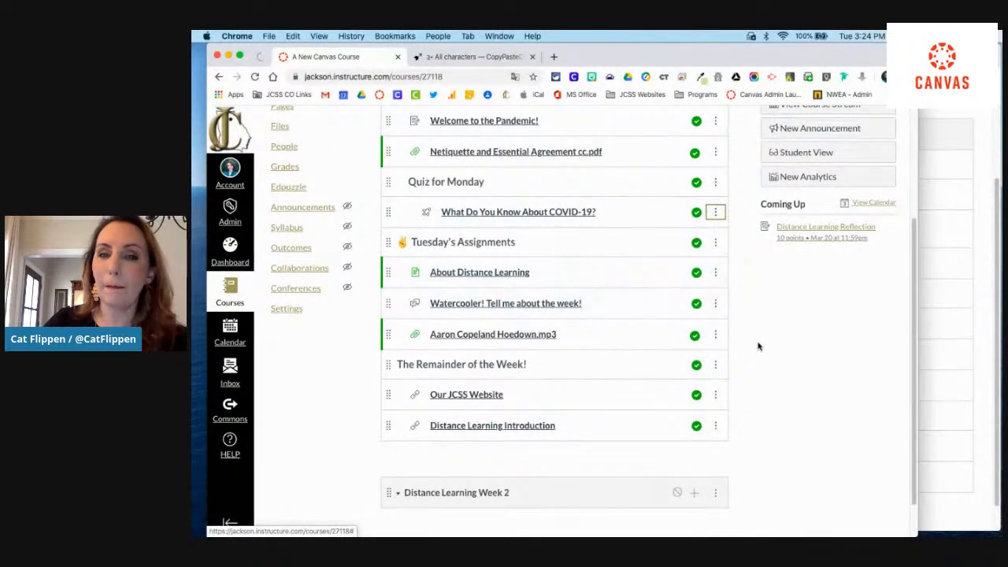
- Reload the student's Modules page and review the Distance Learning Week 1 headers, emojis and indentation
{"action": "scroll", "coordinate": [761, 346], "scroll_direction": "down", "scroll_amount": 1}
{"action": "left_click", "coordinate": [936, 320]}
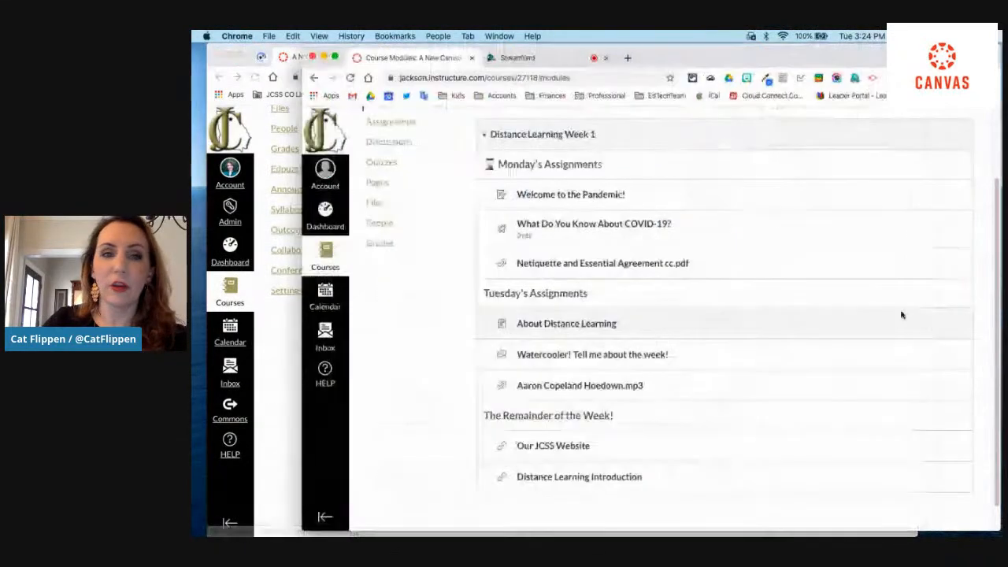
{"action": "left_click", "coordinate": [352, 79]}
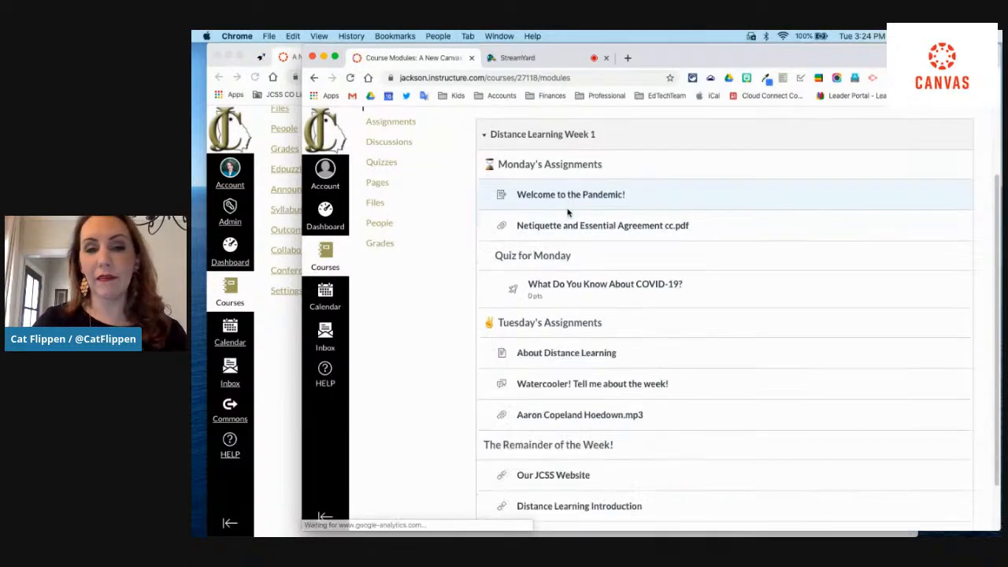
{"action": "scroll", "coordinate": [996, 233], "scroll_direction": "down", "scroll_amount": 2}
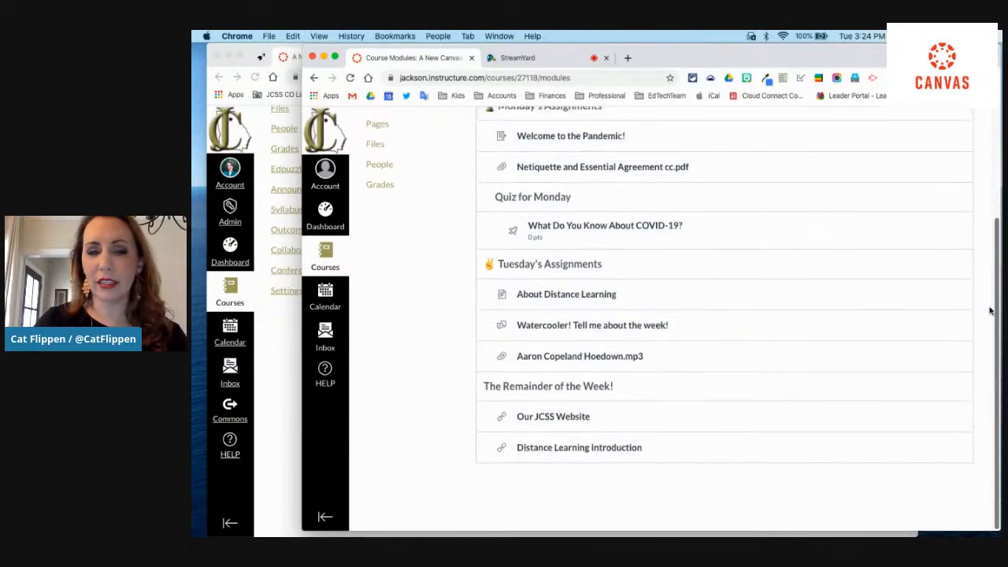
{"action": "scroll", "coordinate": [989, 309], "scroll_direction": "up", "scroll_amount": 3}
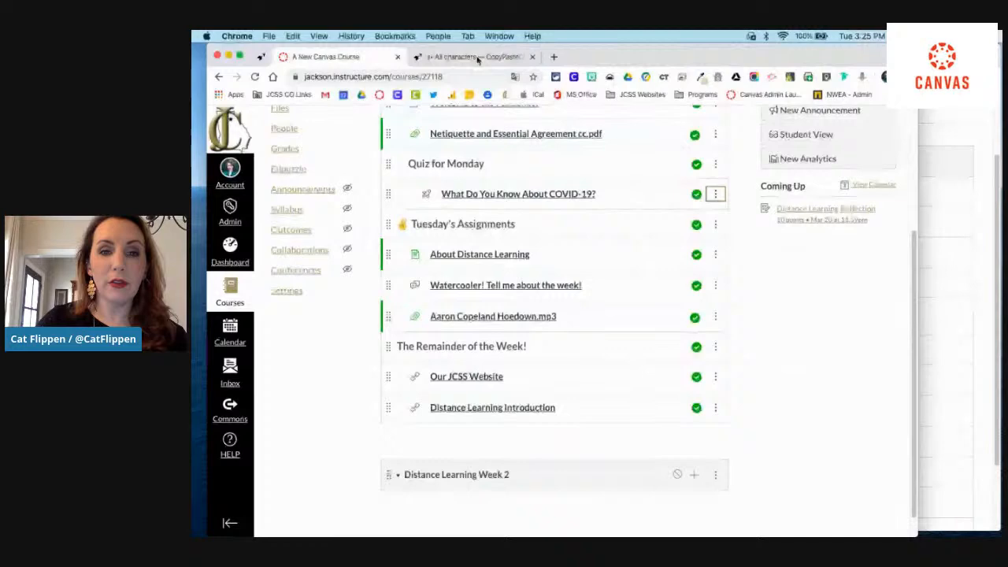
- Copy the black right-pointing triangle (▶) from the CopyPasteCharacter page
{"action": "left_click", "coordinate": [472, 57]}
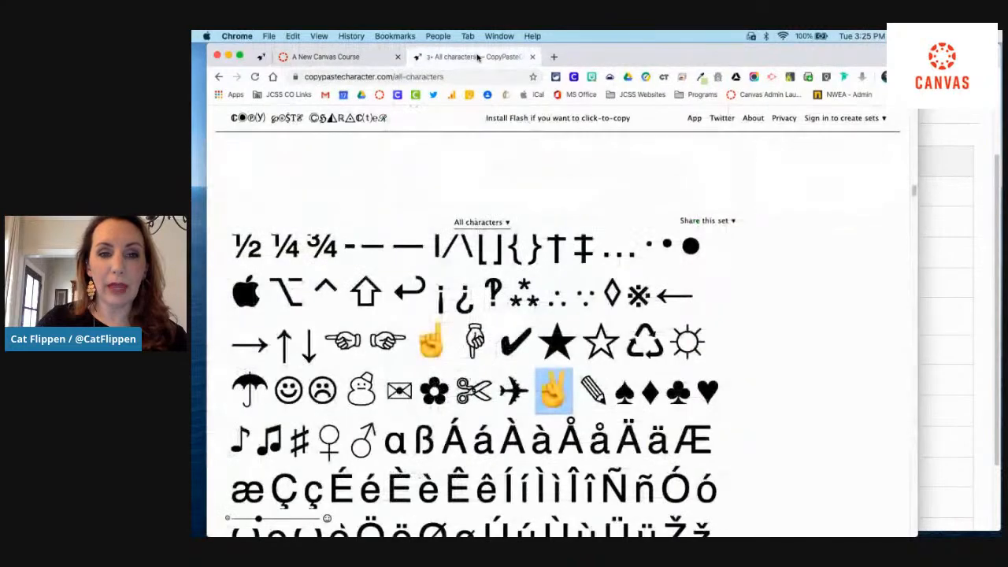
{"action": "left_click_drag", "start_coordinate": [913, 193], "coordinate": [914, 115]}
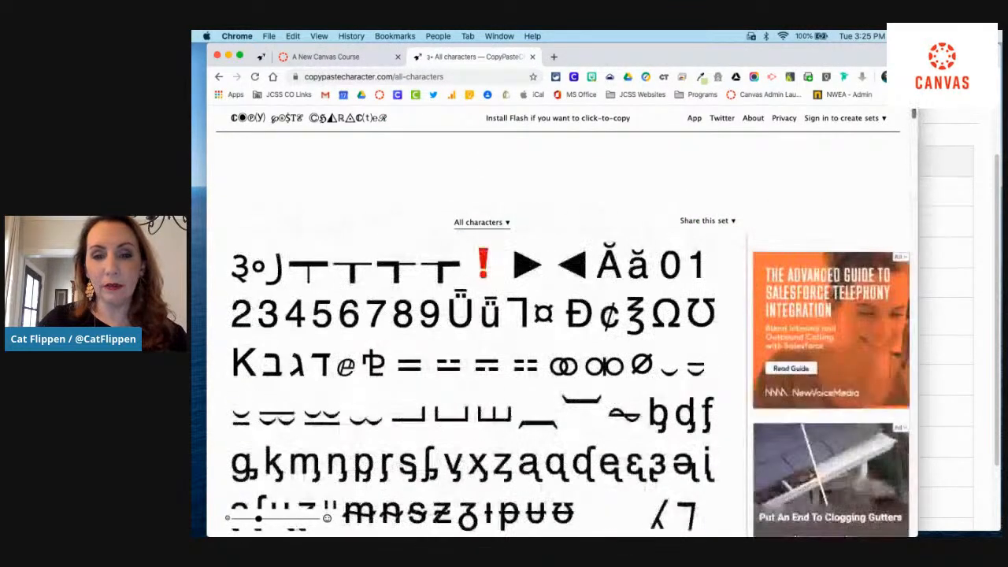
{"action": "left_click", "coordinate": [520, 271]}
{"action": "key", "text": "super+c"}
- Add the copied ▶ symbol in front of the Quiz for Monday text header's title in the Canvas course
{"action": "left_click", "coordinate": [327, 57]}
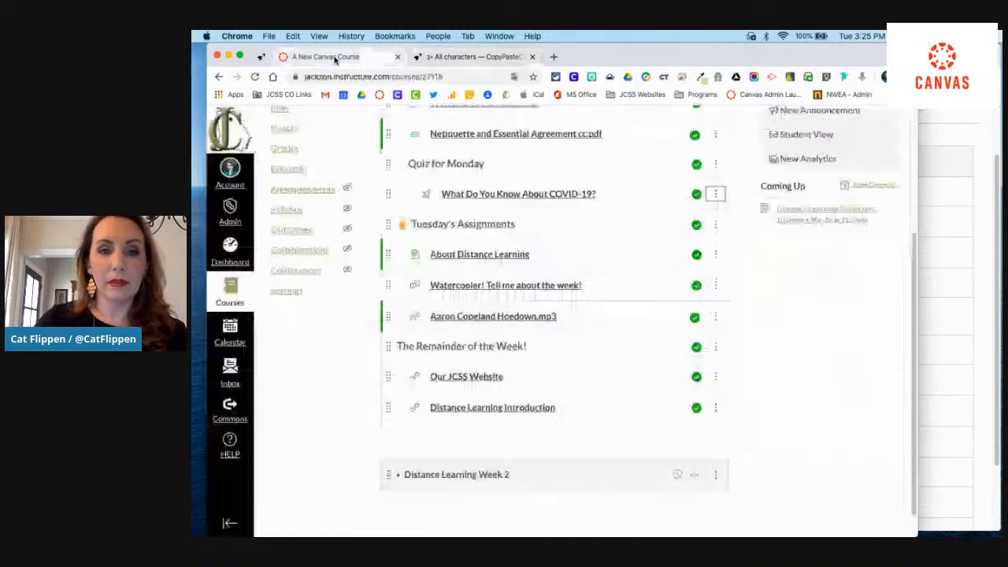
{"action": "left_click", "coordinate": [715, 164]}
{"action": "left_click", "coordinate": [688, 232]}
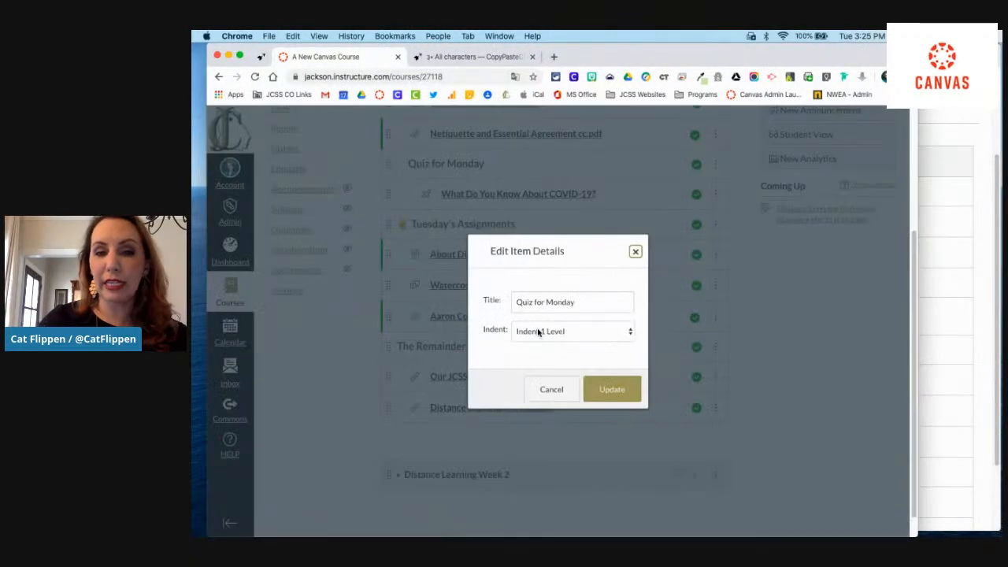
{"action": "left_click", "coordinate": [516, 304]}
{"action": "key", "text": "super+v"}
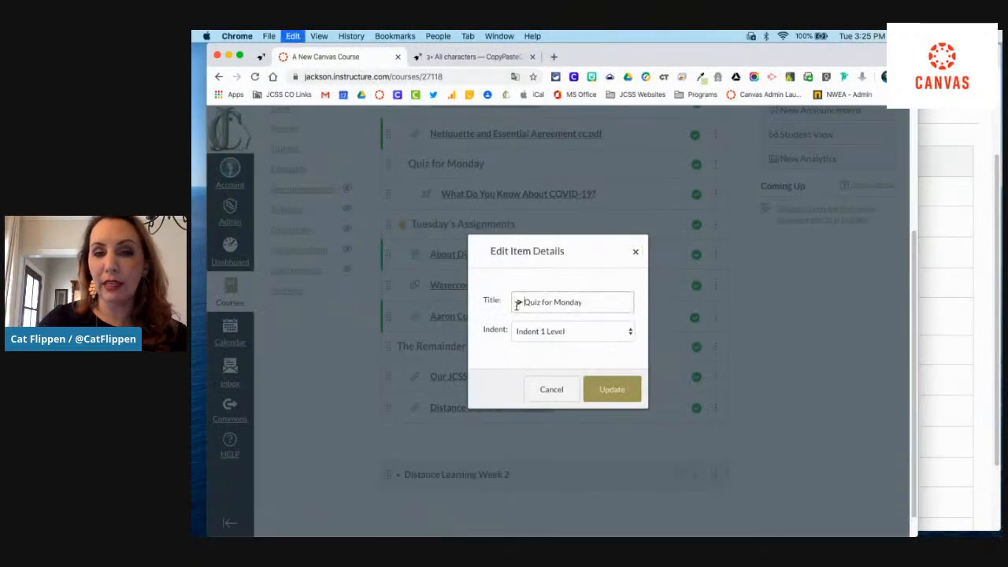
{"action": "left_click", "coordinate": [613, 398]}
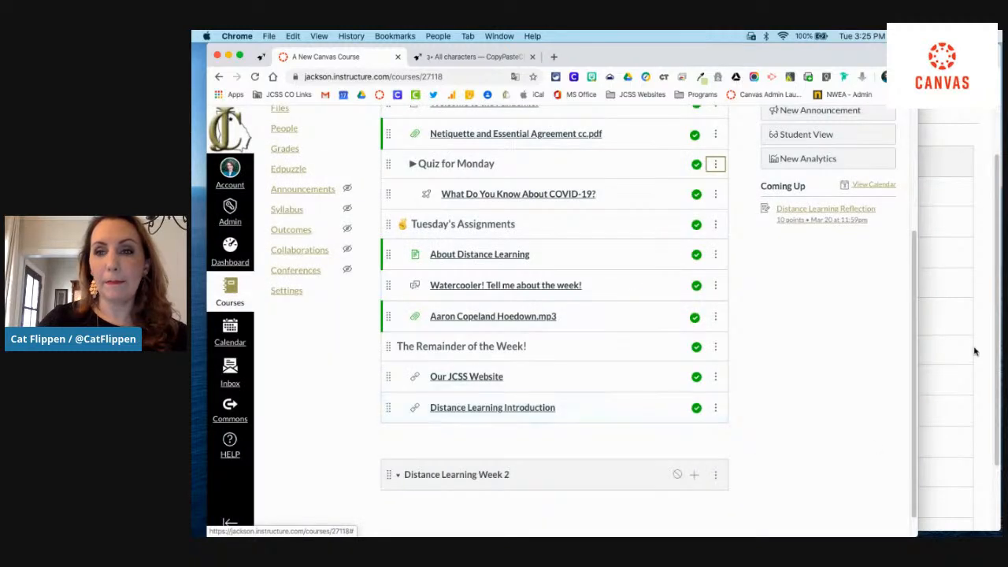
- Check the Quiz for Monday header on the student's refreshed Modules page, and return to the teacher's course window
{"action": "left_click", "coordinate": [972, 140]}
{"action": "left_click", "coordinate": [352, 79]}
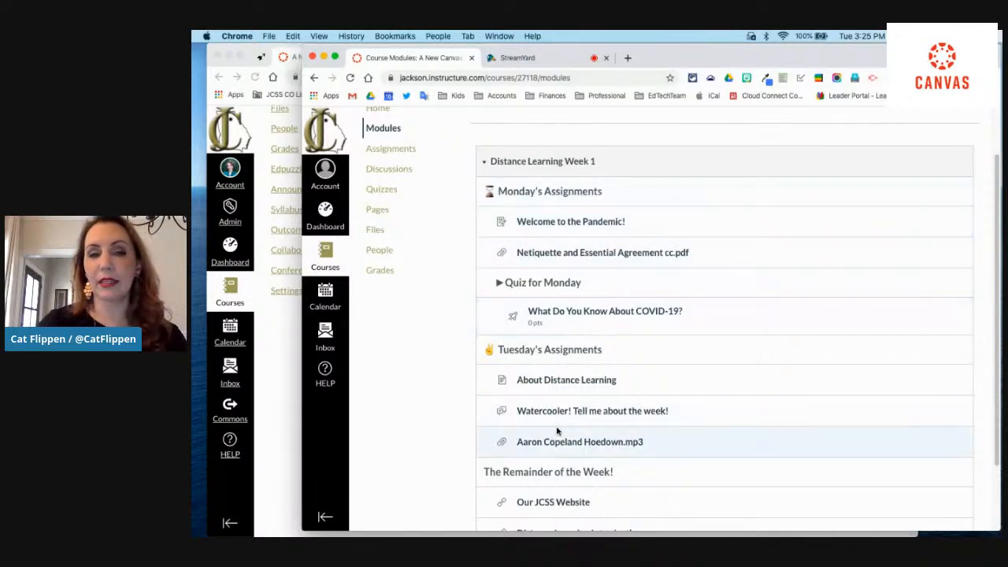
{"action": "left_click", "coordinate": [270, 366]}
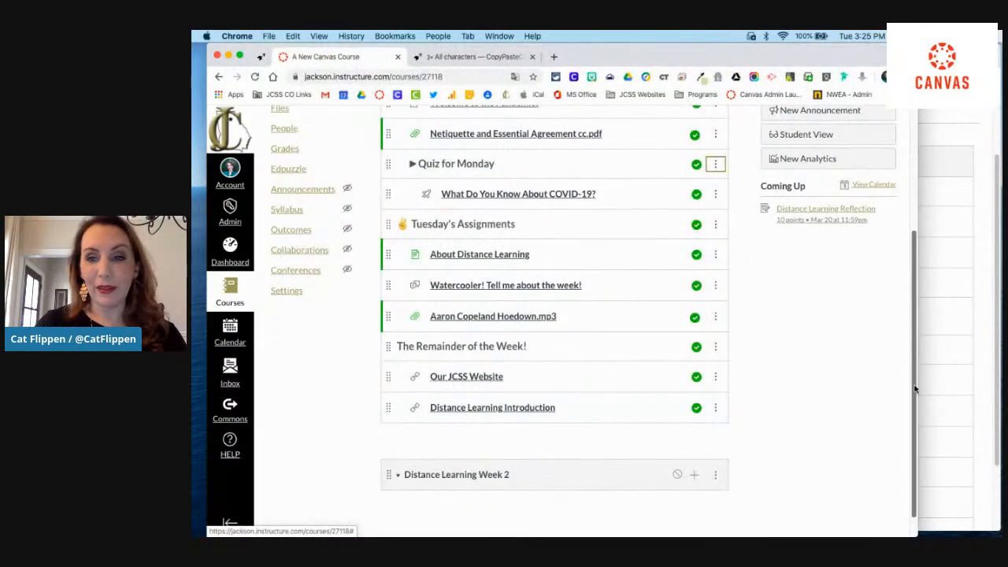
- Look over the Distance Learning Week 1 and Week 2 modules and check which management options Week 1 offers
{"action": "scroll", "coordinate": [609, 183], "scroll_direction": "up", "scroll_amount": 5}
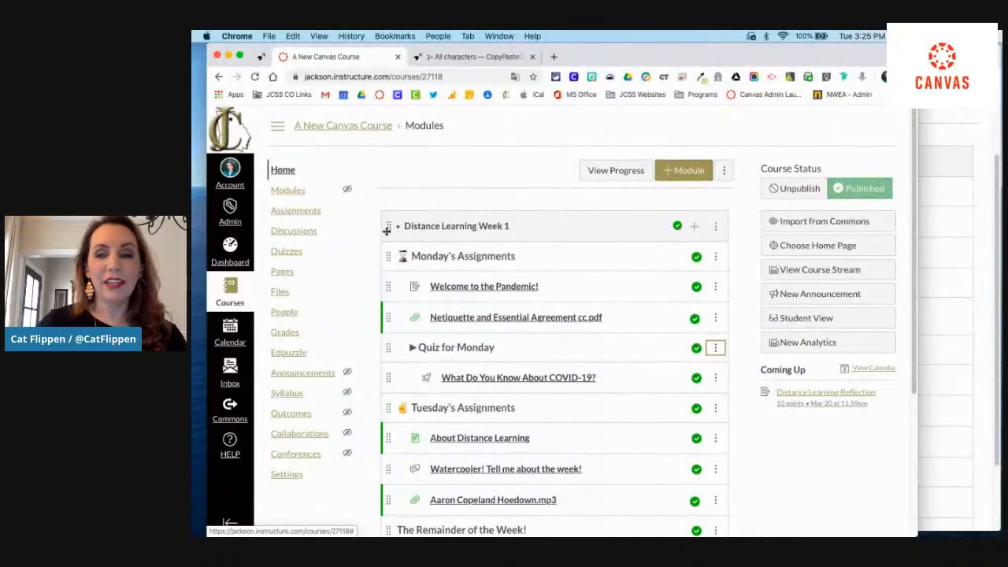
{"action": "left_click_drag", "start_coordinate": [917, 292], "coordinate": [892, 419]}
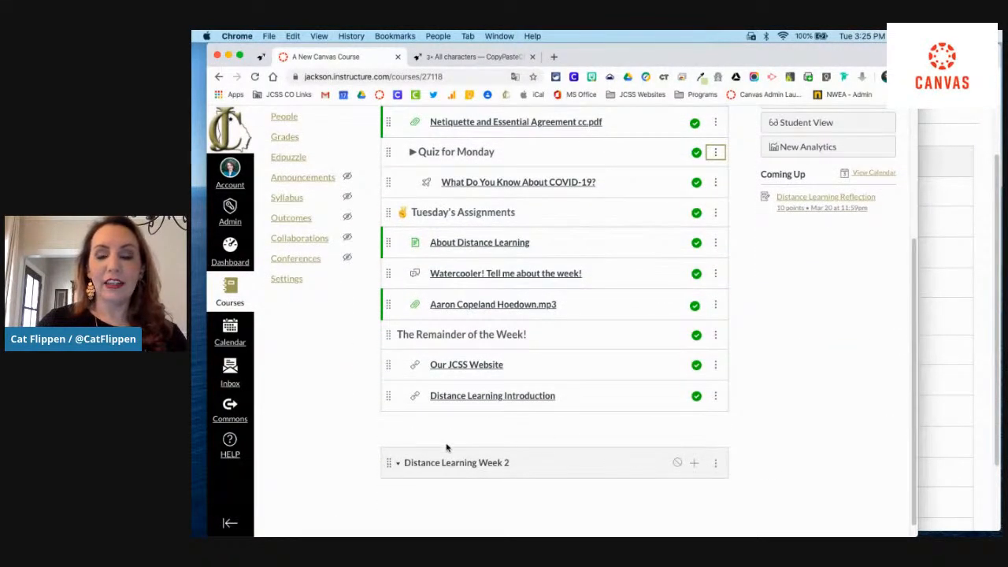
{"action": "left_click_drag", "start_coordinate": [914, 386], "coordinate": [904, 441]}
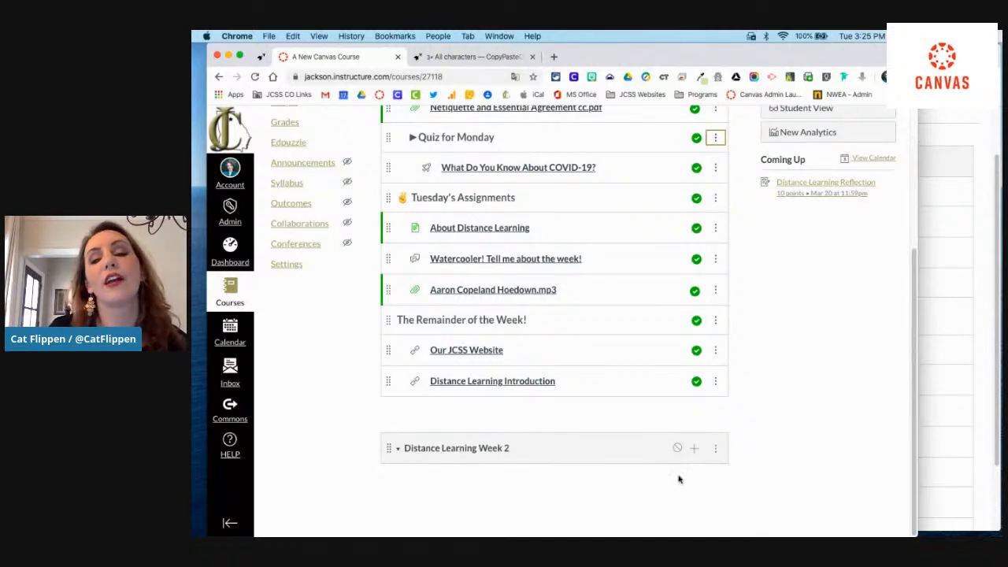
{"action": "left_click_drag", "start_coordinate": [919, 408], "coordinate": [924, 270]}
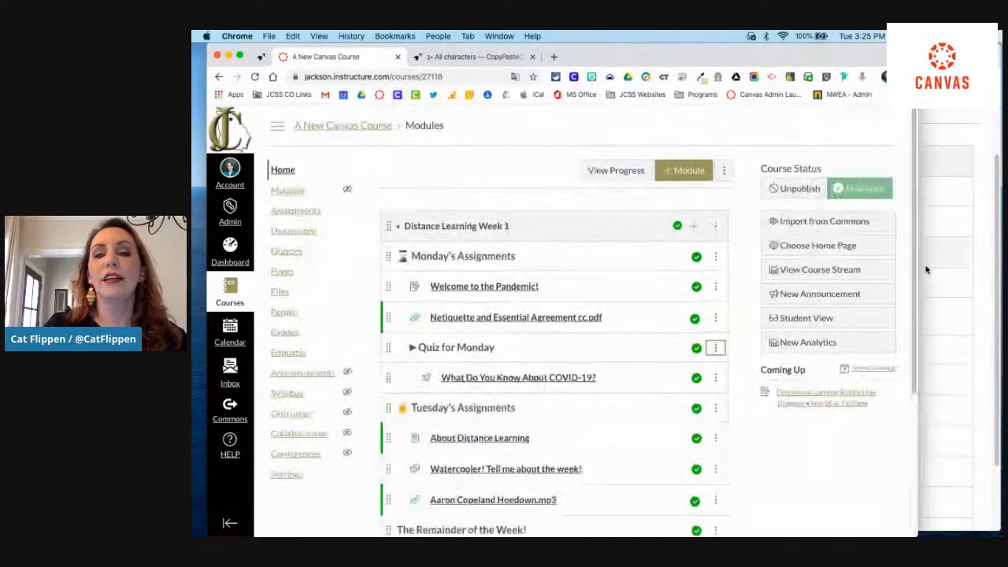
{"action": "left_click", "coordinate": [716, 227]}
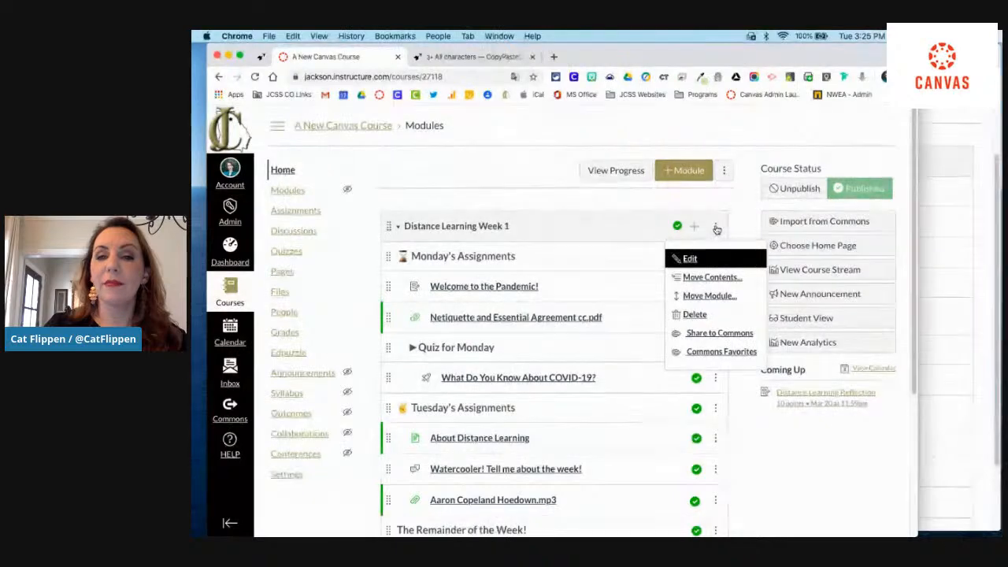
{"action": "left_click", "coordinate": [716, 227]}
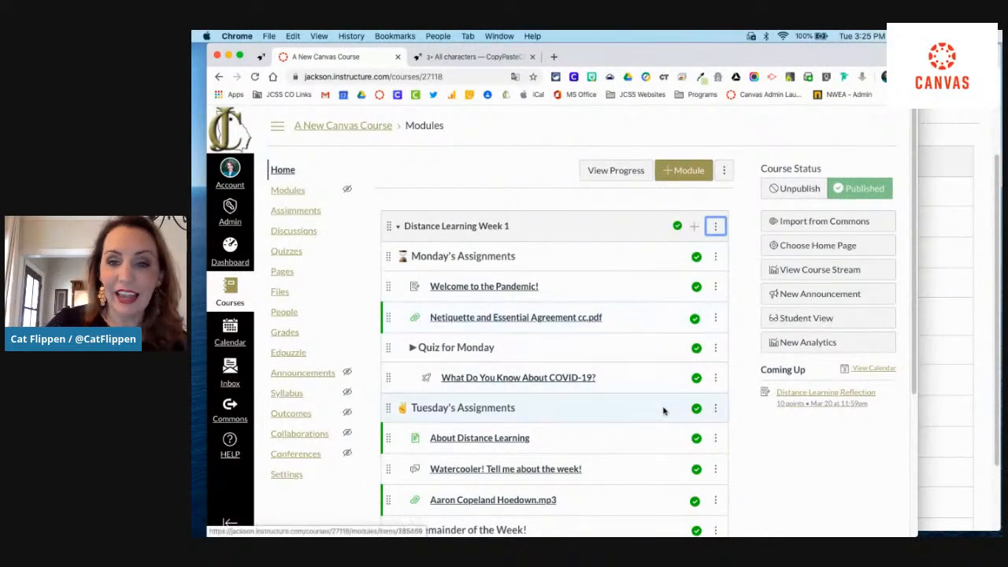
- Remove the "What Do You Know About COVID-19?" quiz from the Distance Learning Week 1 module
{"action": "left_click", "coordinate": [716, 380]}
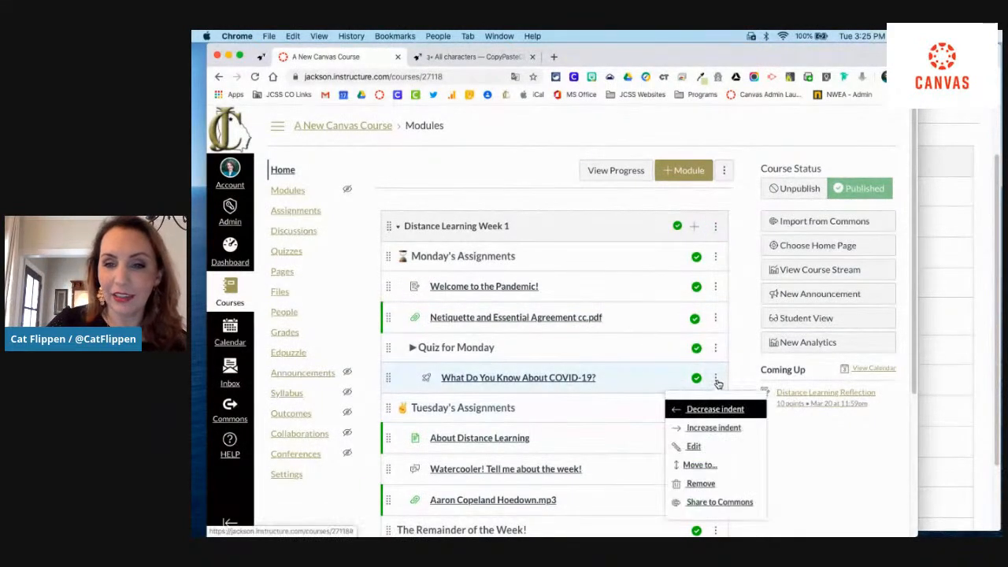
{"action": "left_click", "coordinate": [711, 482]}
{"action": "left_click", "coordinate": [660, 139]}
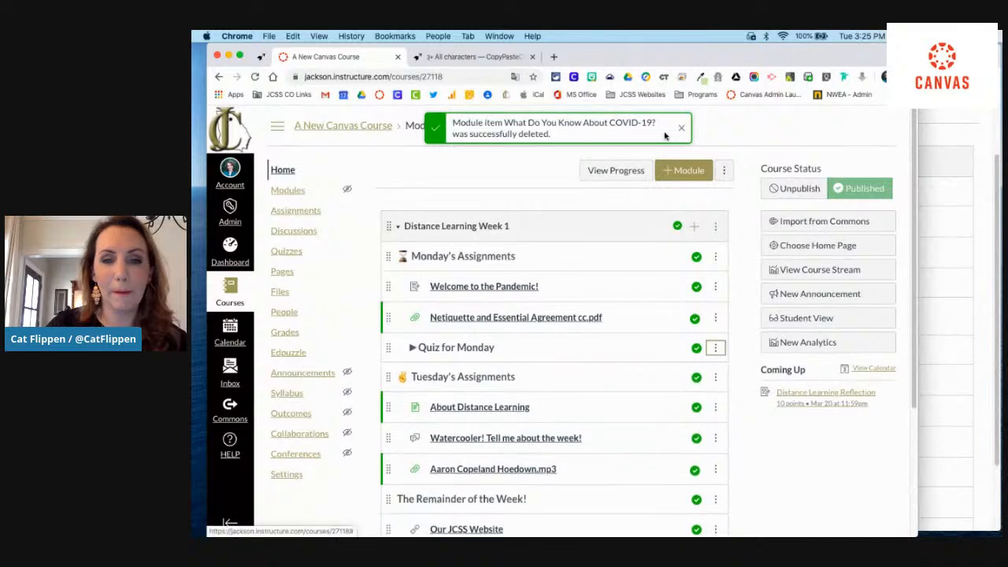
- Duplicate the Distance Learning Week 1 module and look over the items in the copy
{"action": "left_click", "coordinate": [714, 227]}
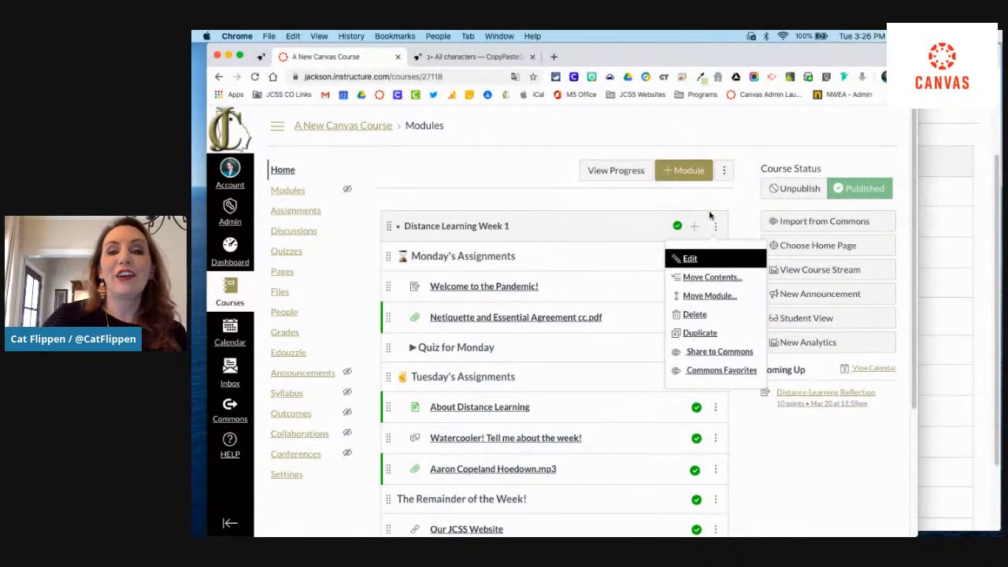
{"action": "left_click", "coordinate": [714, 333]}
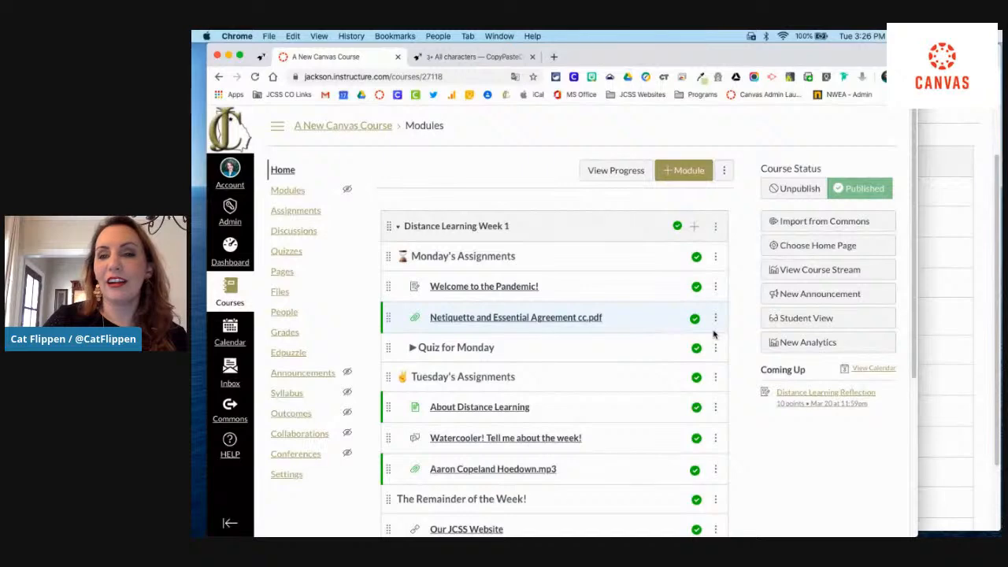
{"action": "left_click_drag", "start_coordinate": [915, 163], "coordinate": [898, 325]}
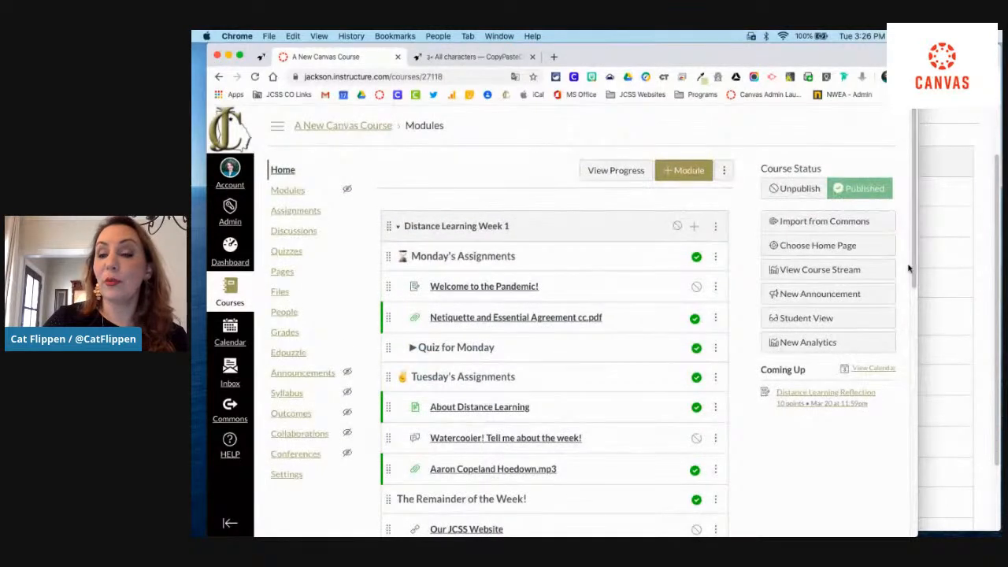
{"action": "left_click_drag", "start_coordinate": [907, 270], "coordinate": [898, 487]}
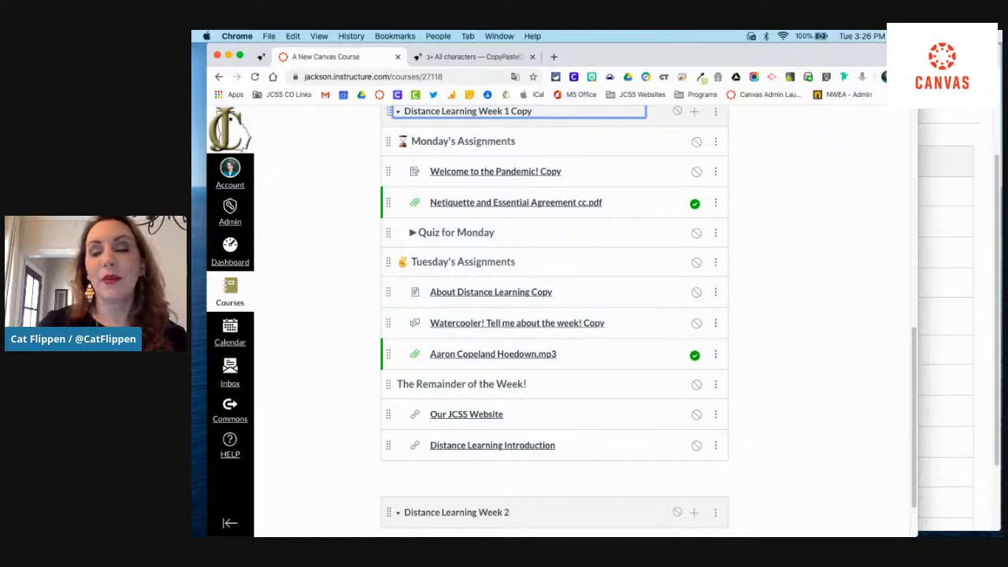
- Switch to StreamYard in the other browser window and read the latest live comments
{"action": "left_click", "coordinate": [945, 59]}
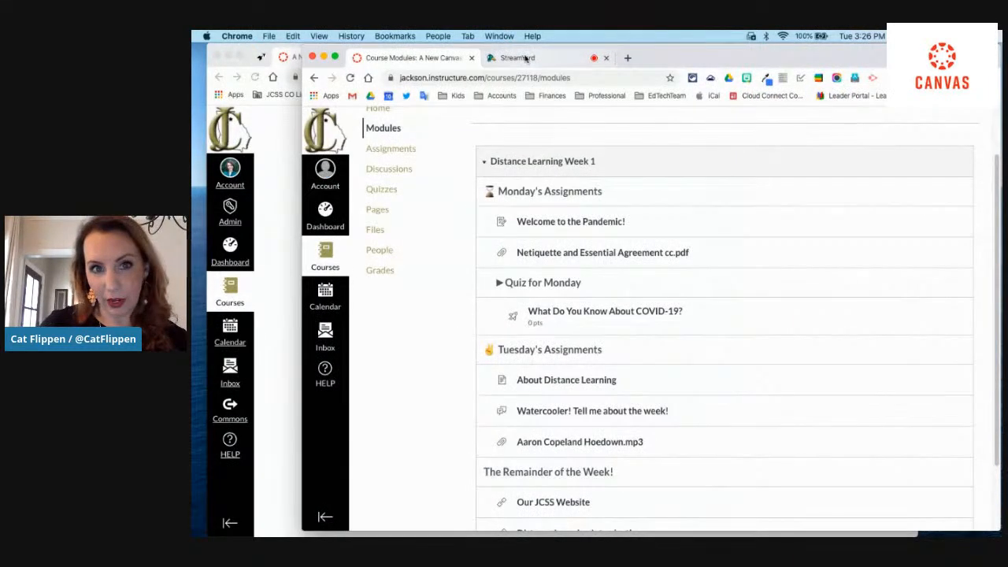
{"action": "left_click", "coordinate": [519, 58]}
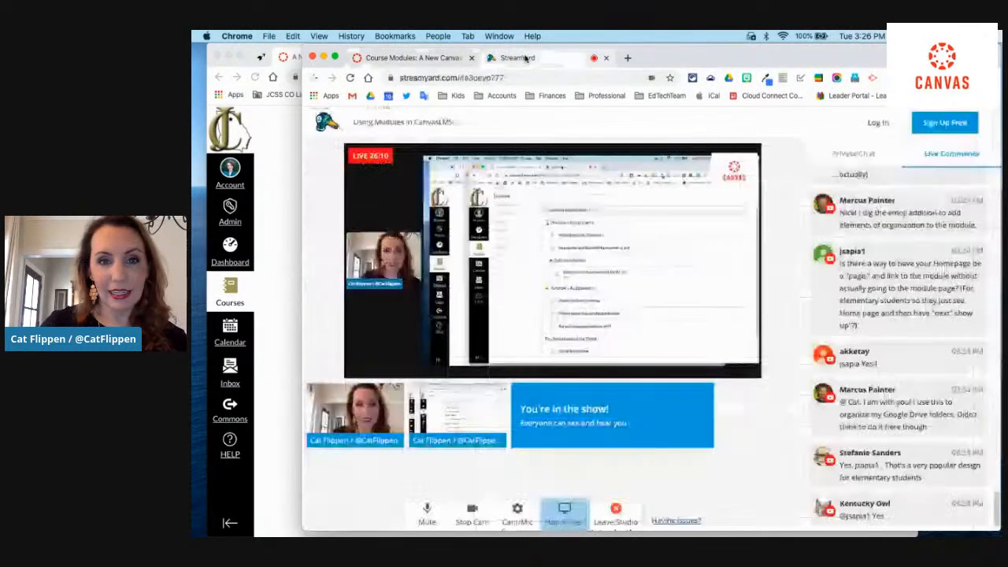
{"action": "mouse_move", "coordinate": [497, 460]}
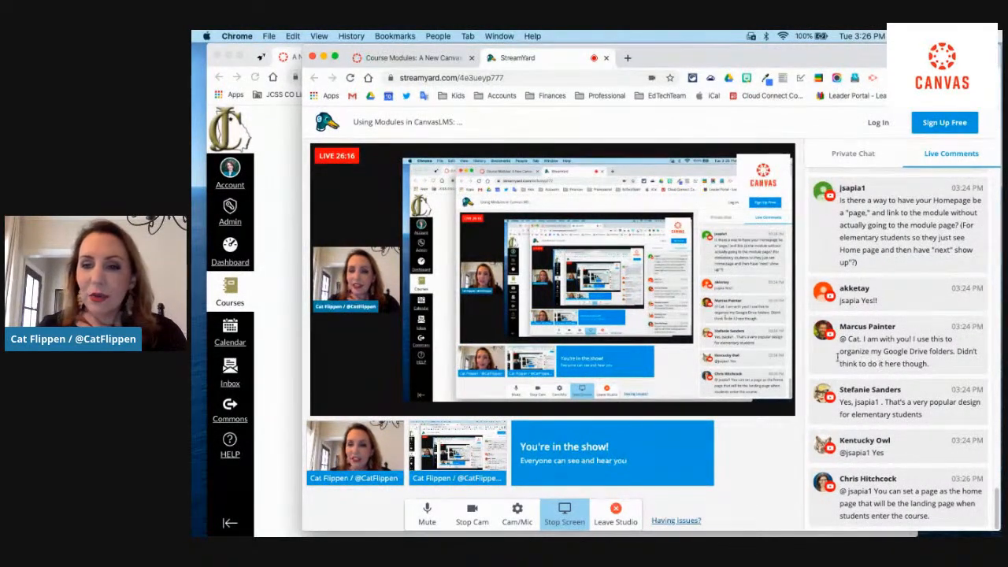
- Narrow and reposition the teacher's Canvas window so StreamYard's live comments show beside it
{"action": "left_click", "coordinate": [268, 350]}
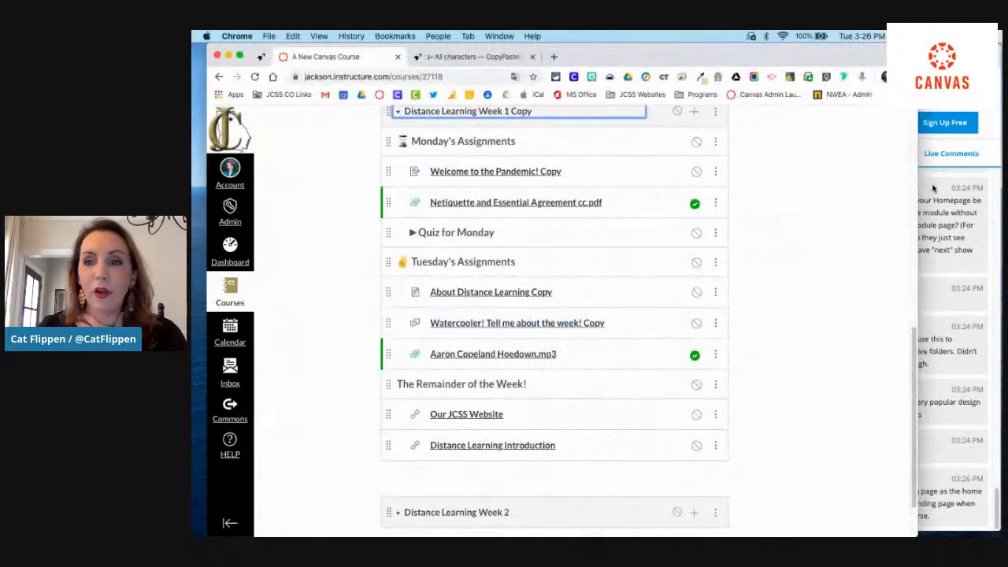
{"action": "left_click_drag", "start_coordinate": [917, 192], "coordinate": [799, 202]}
{"action": "left_click_drag", "start_coordinate": [680, 58], "coordinate": [668, 59]}
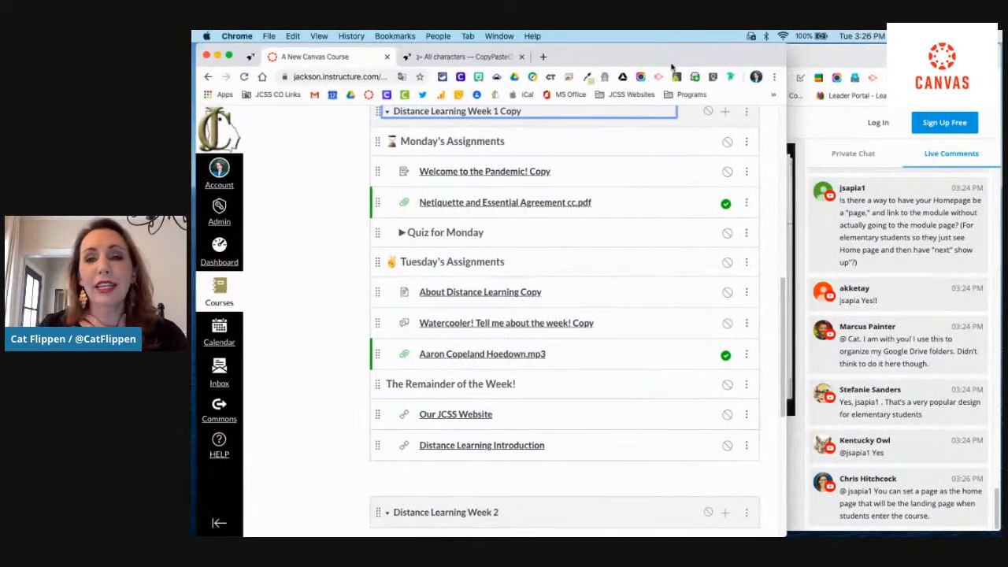
- Examine the Distance Learning Week 1 items' publish status and the newest live comments alongside
{"action": "scroll", "coordinate": [654, 219], "scroll_direction": "down", "scroll_amount": 5}
{"action": "scroll", "coordinate": [655, 219], "scroll_direction": "up", "scroll_amount": 11}
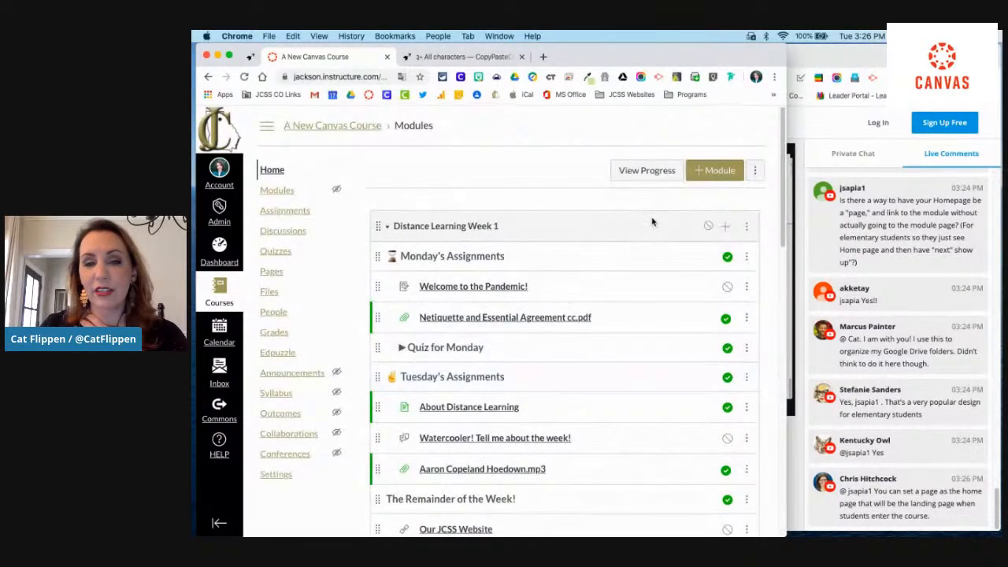
{"action": "scroll", "coordinate": [780, 186], "scroll_direction": "down", "scroll_amount": 1}
{"action": "scroll", "coordinate": [780, 186], "scroll_direction": "down", "scroll_amount": 1}
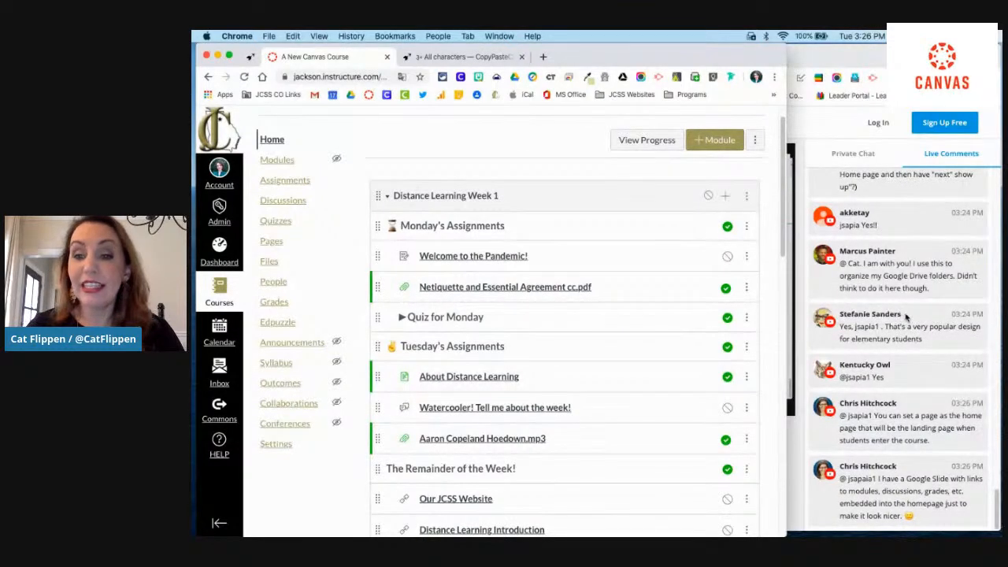
{"action": "scroll", "coordinate": [906, 316], "scroll_direction": "up", "scroll_amount": 1}
{"action": "scroll", "coordinate": [933, 344], "scroll_direction": "up", "scroll_amount": 1}
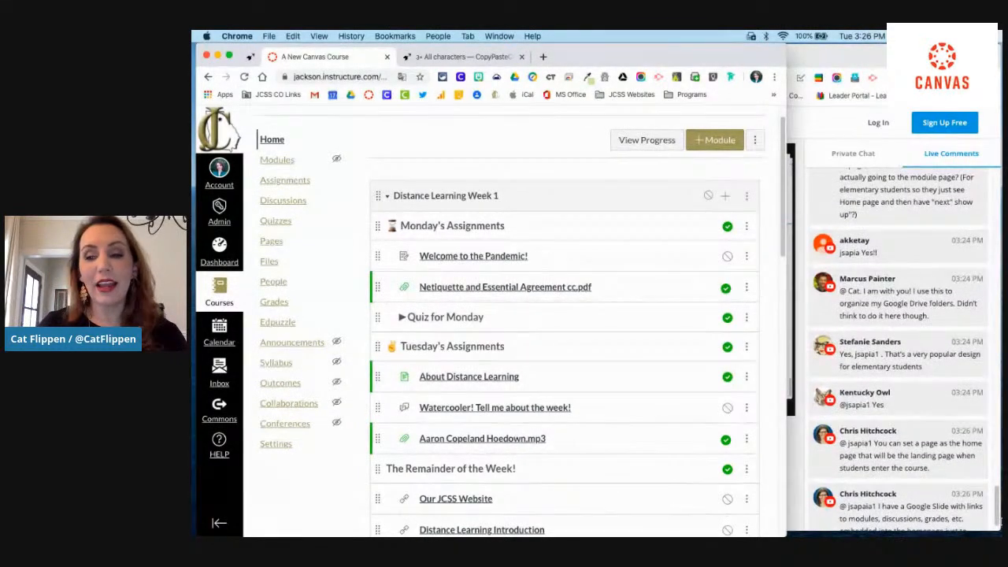
- Read back through the earlier live comments in StreamYard and stop sharing the screen
{"action": "left_click", "coordinate": [999, 517]}
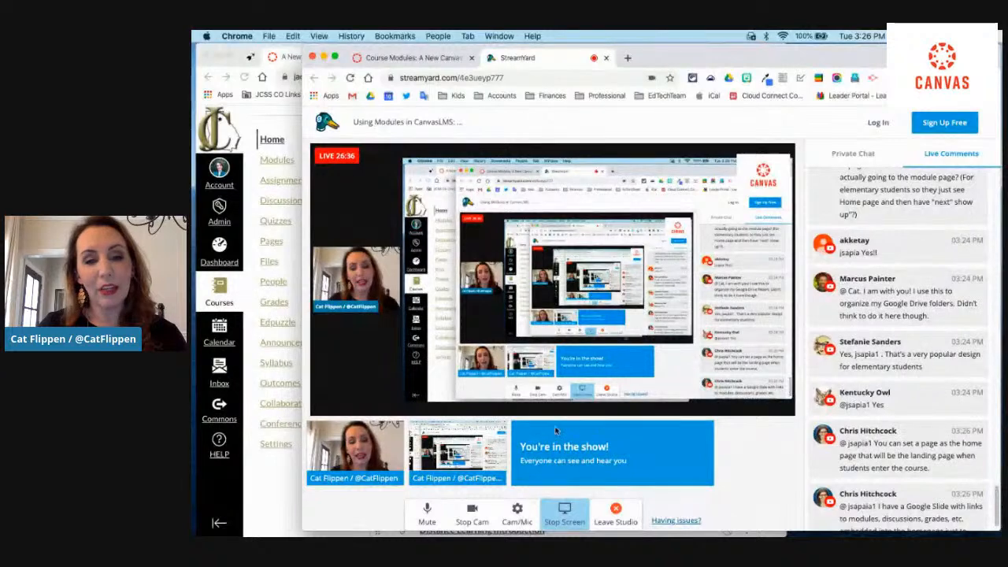
{"action": "left_click", "coordinate": [252, 495]}
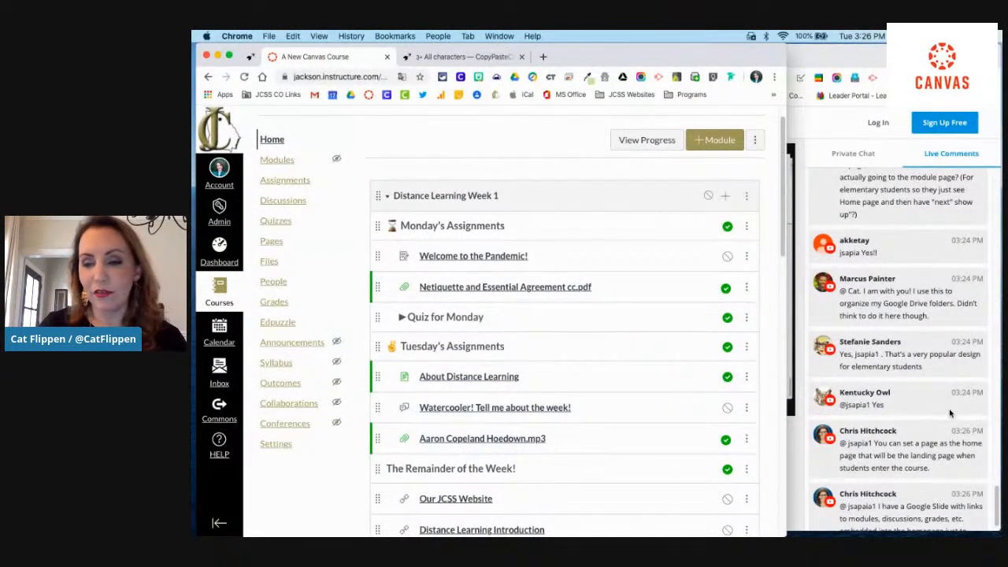
{"action": "left_click", "coordinate": [998, 499]}
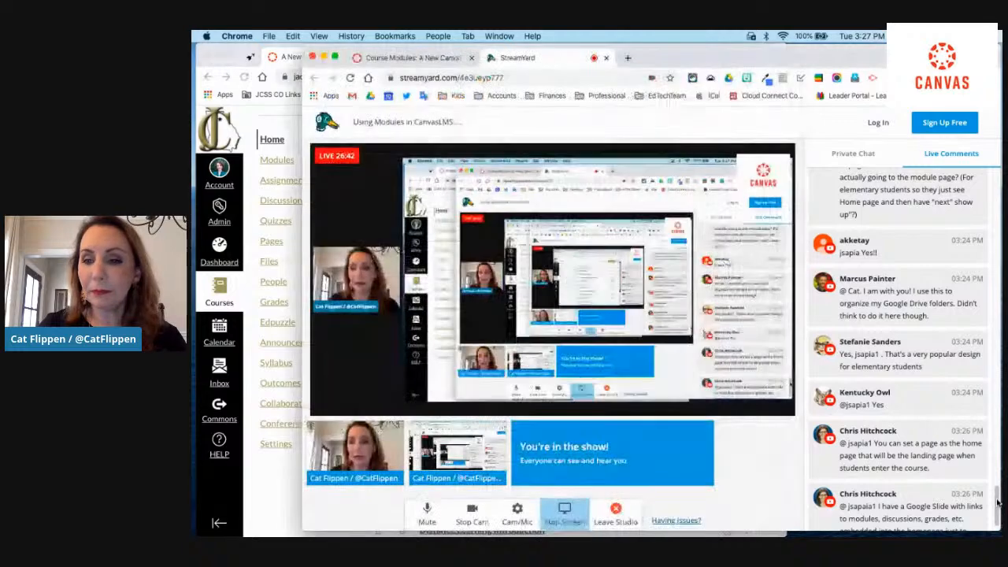
{"action": "left_click_drag", "start_coordinate": [998, 503], "coordinate": [997, 482]}
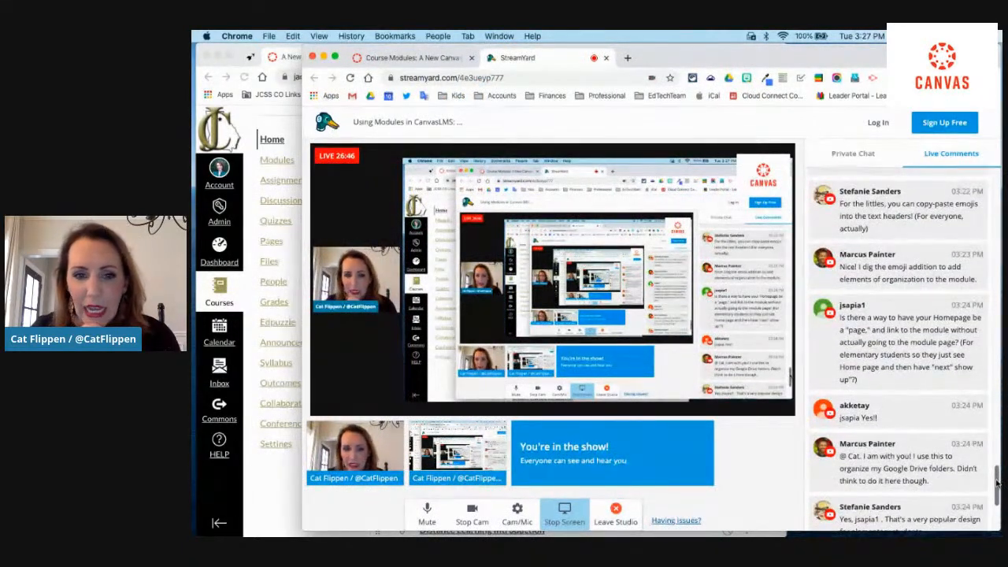
{"action": "left_click", "coordinate": [569, 515]}
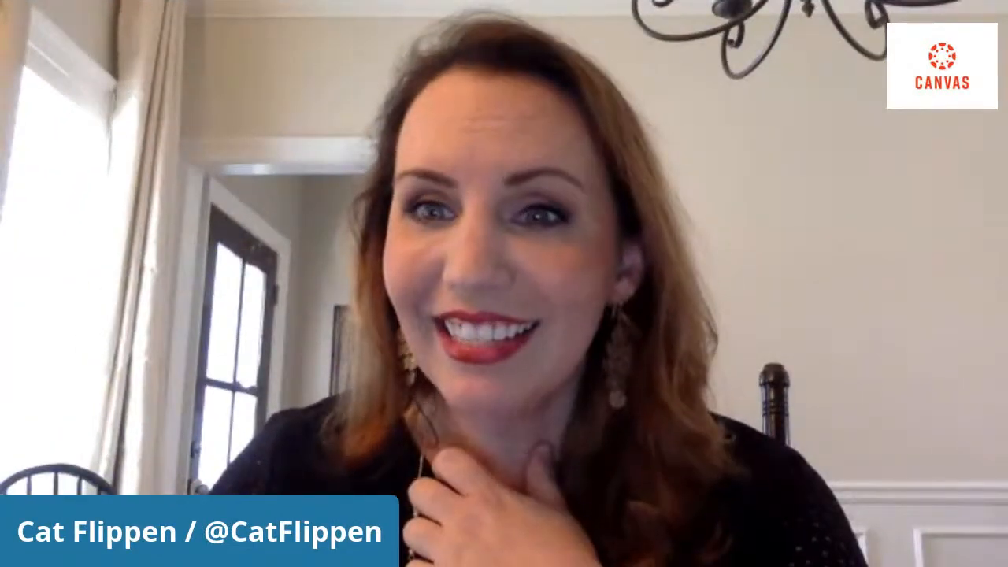
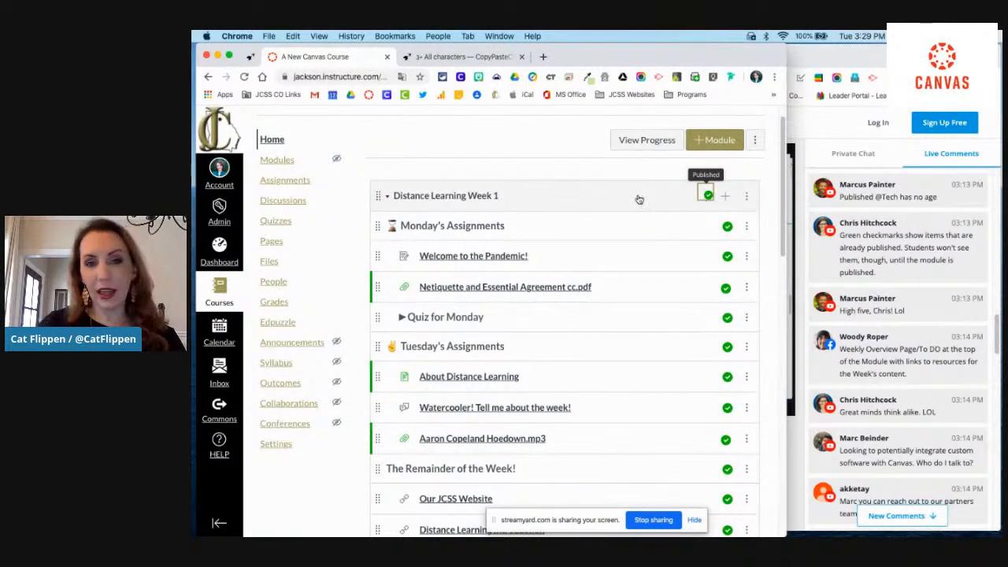
{"action": "left_click", "coordinate": [745, 196]}
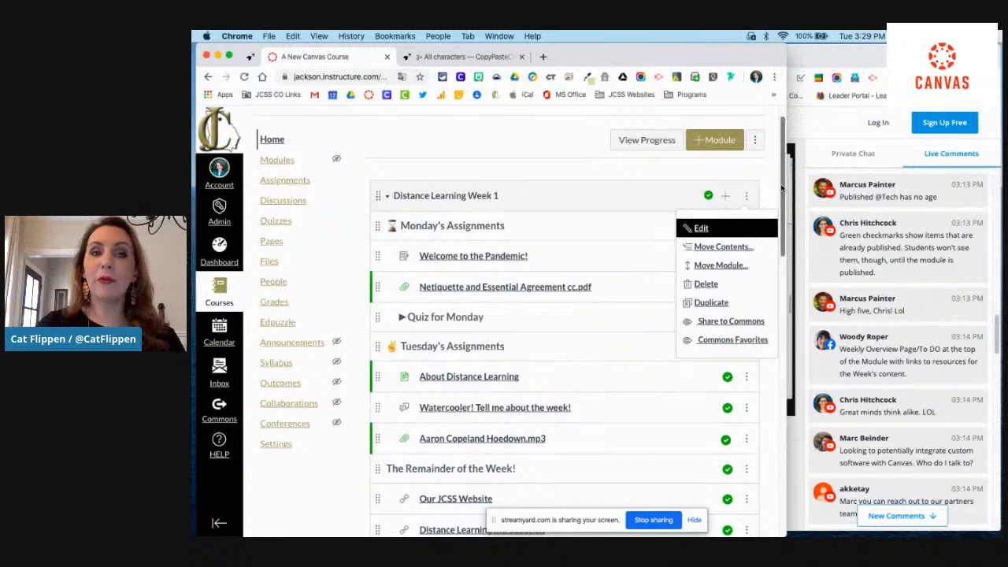
{"action": "scroll", "coordinate": [768, 201], "scroll_direction": "up", "scroll_amount": 1}
{"action": "left_click", "coordinate": [762, 217]}
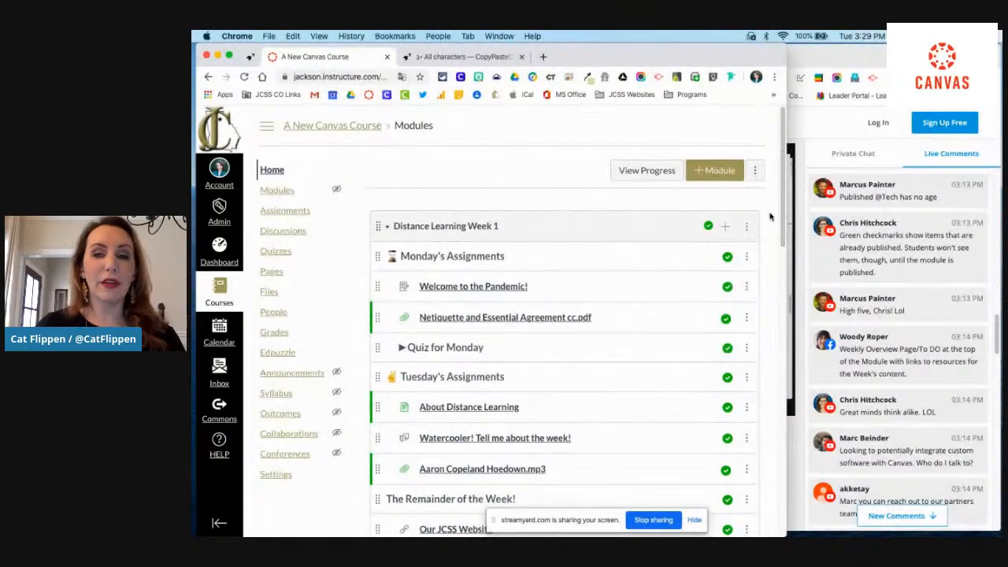
{"action": "scroll", "coordinate": [779, 223], "scroll_direction": "down", "scroll_amount": 1}
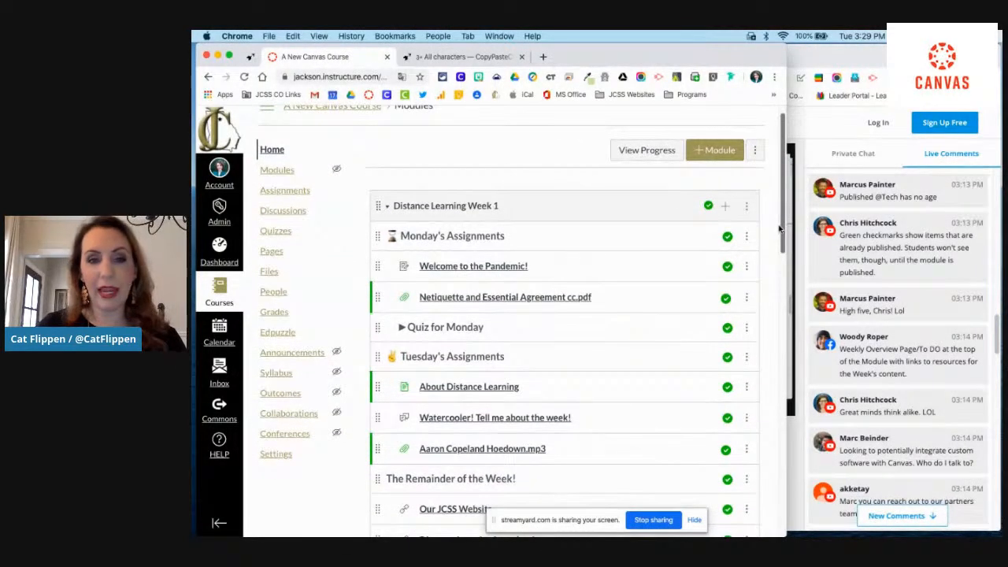
{"action": "scroll", "coordinate": [780, 229], "scroll_direction": "down", "scroll_amount": 2}
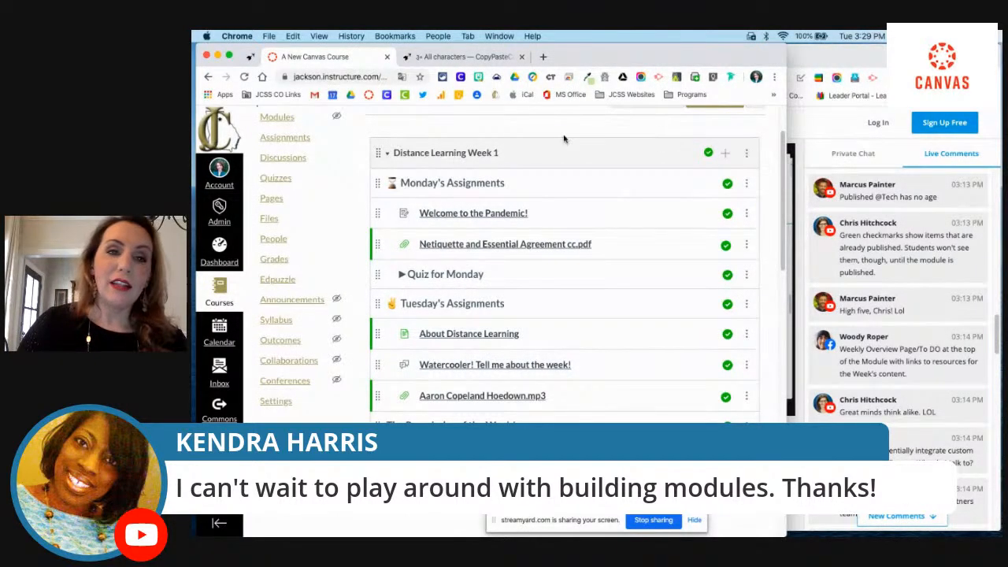
- Open the Distance Learning Week 1 module's settings and try the Lock until option, leaving it switched off
{"action": "left_click", "coordinate": [747, 154]}
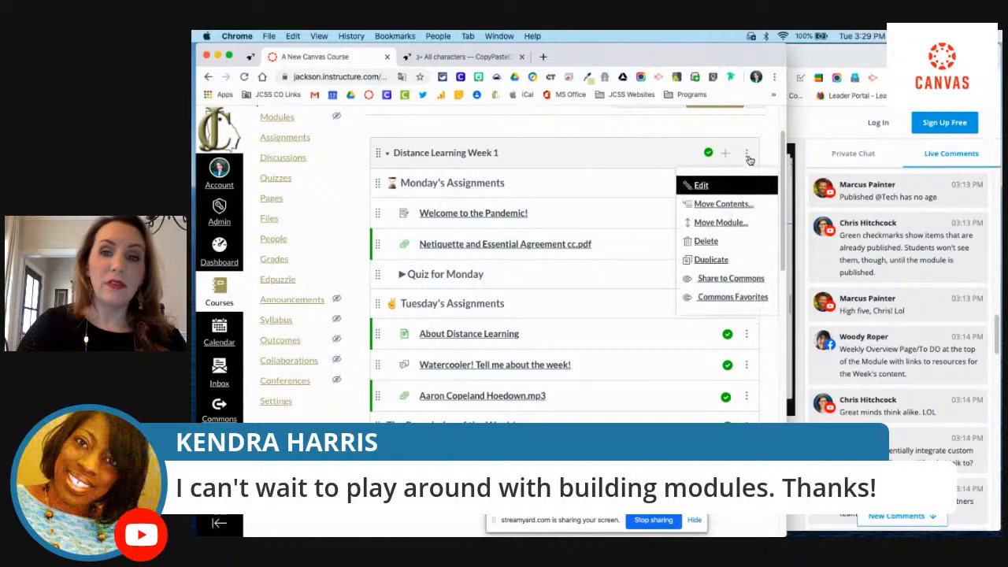
{"action": "left_click", "coordinate": [701, 185]}
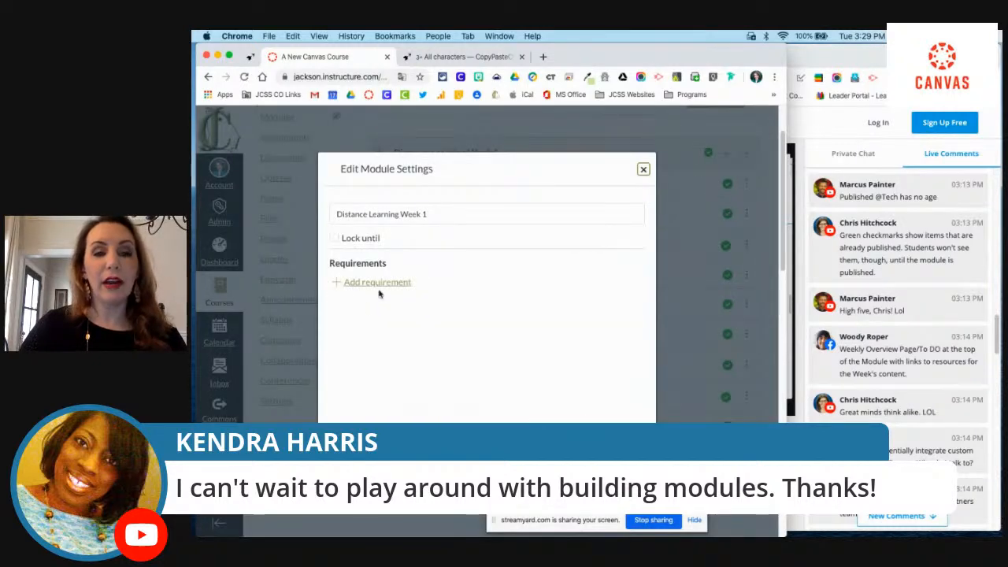
{"action": "left_click", "coordinate": [334, 239]}
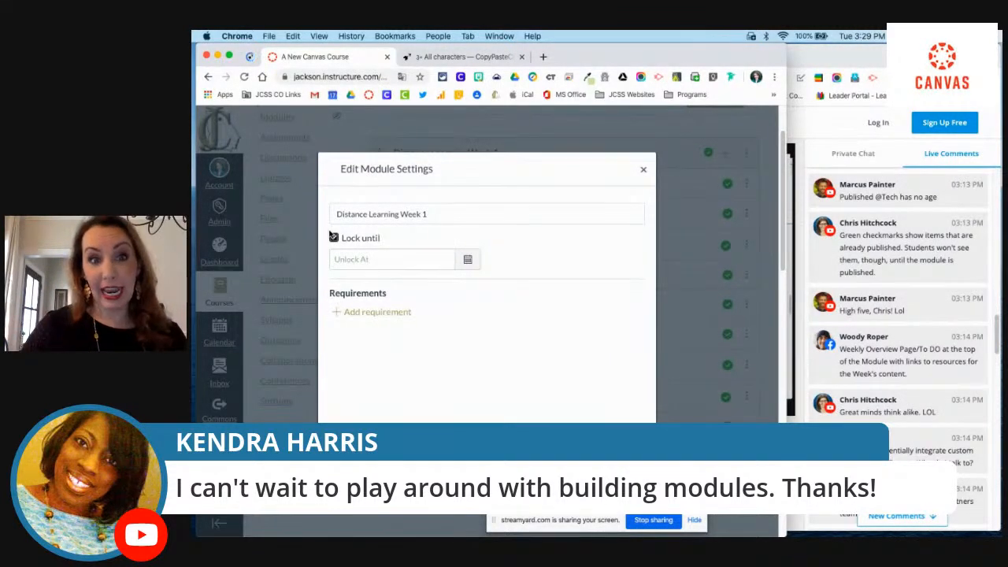
{"action": "left_click", "coordinate": [334, 238]}
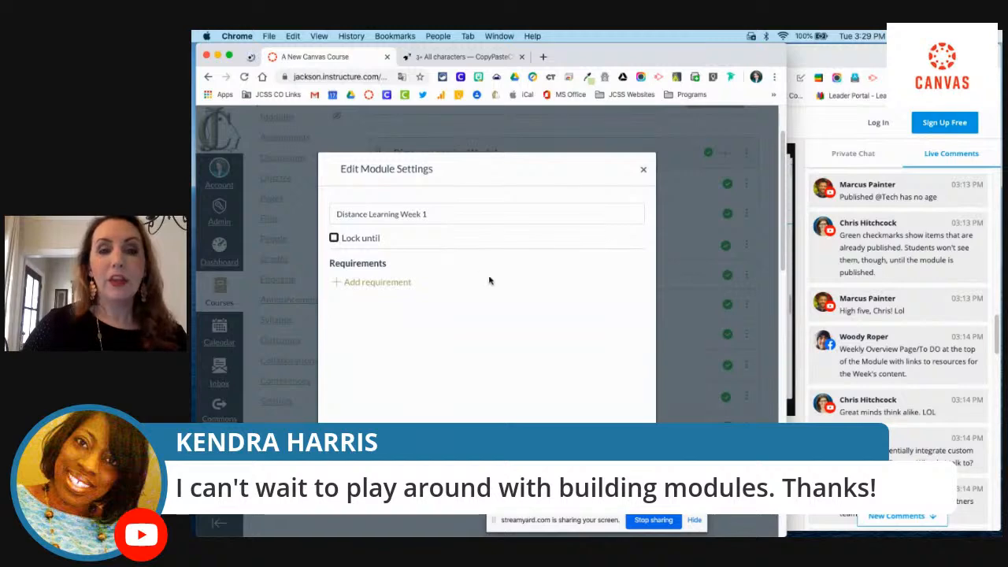
- Add a requirement for Welcome to the Pandemic!, try sequential order, and set students to complete one of the requirements
{"action": "left_click", "coordinate": [376, 283]}
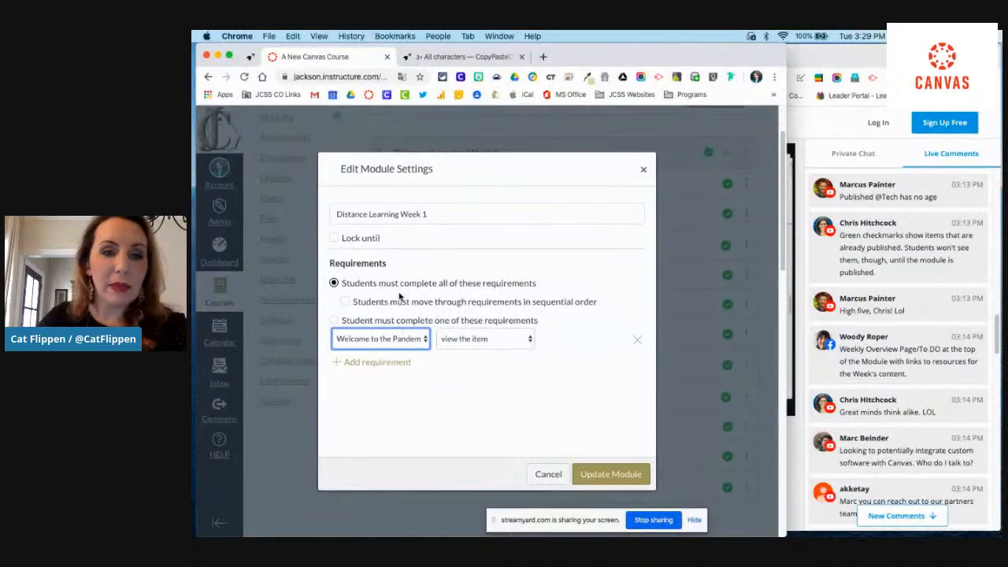
{"action": "left_click", "coordinate": [345, 302]}
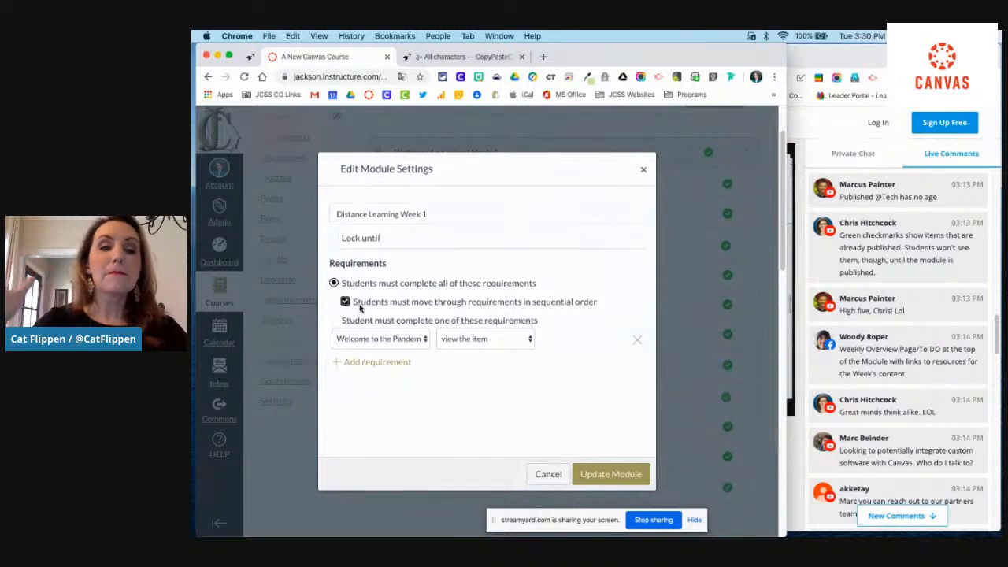
{"action": "left_click", "coordinate": [335, 322]}
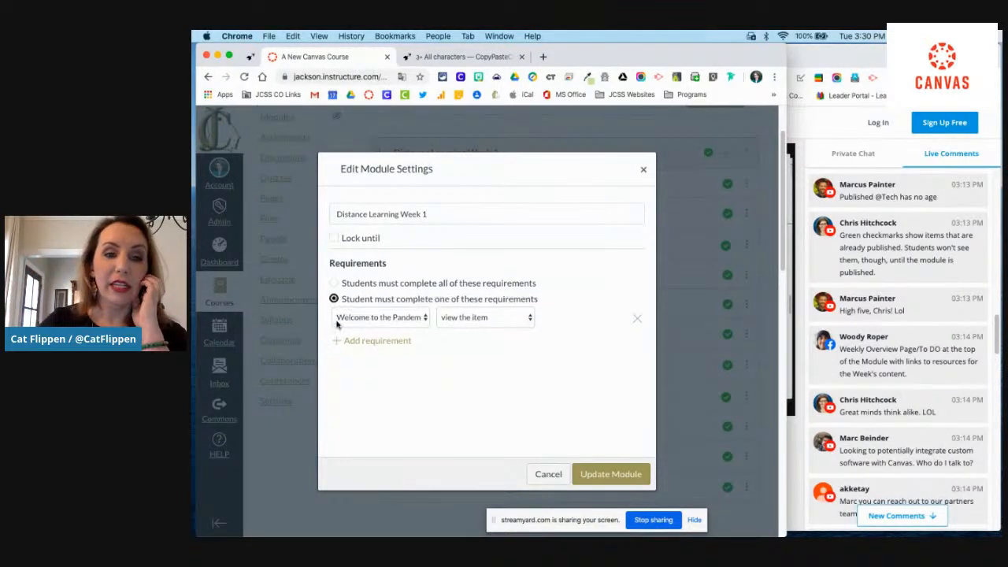
{"action": "left_click", "coordinate": [334, 285]}
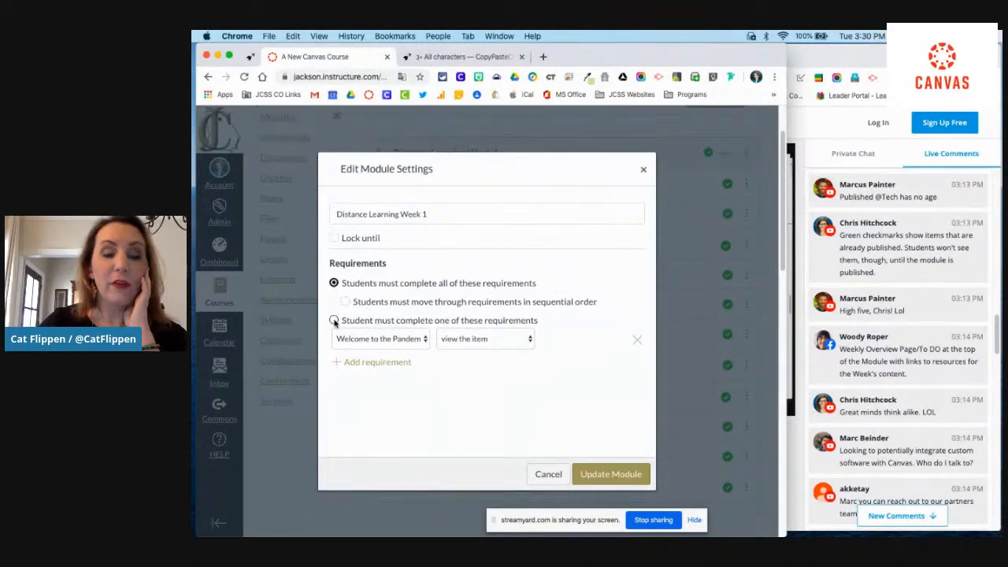
{"action": "left_click", "coordinate": [335, 321]}
- Set the Welcome to the Pandemic! requirement to submit the assignment
{"action": "left_click", "coordinate": [361, 319]}
{"action": "left_click", "coordinate": [370, 316]}
{"action": "left_click", "coordinate": [493, 318]}
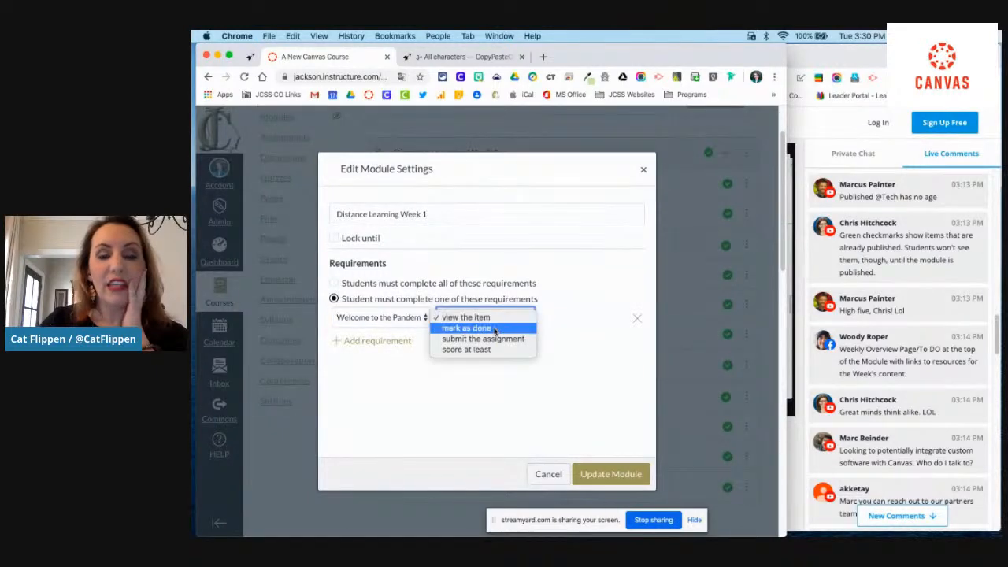
{"action": "left_click", "coordinate": [504, 339]}
- Add a second requirement that students view the Aaron Copeland Hoedown.mp3 item
{"action": "left_click", "coordinate": [396, 342]}
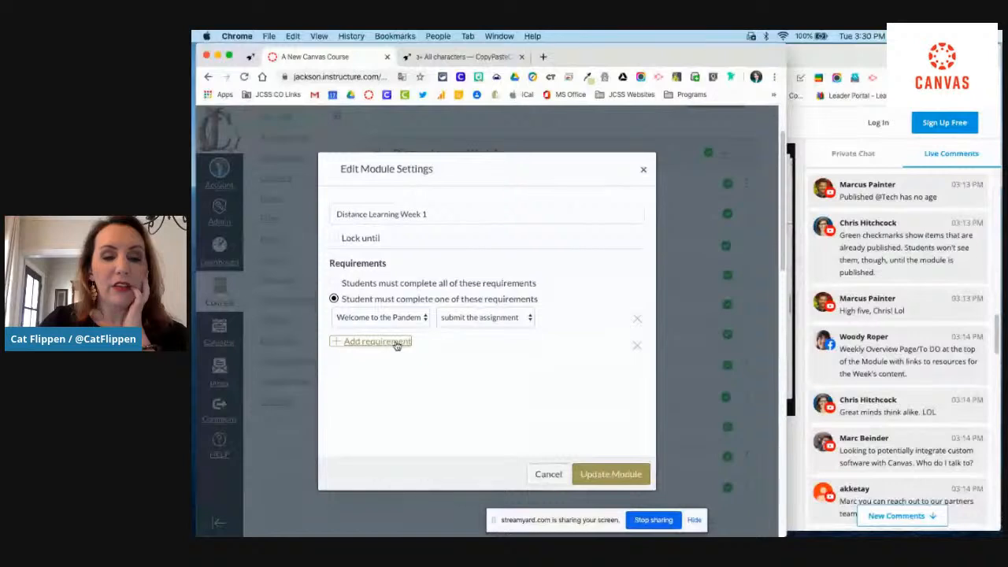
{"action": "left_click", "coordinate": [396, 345]}
{"action": "left_click", "coordinate": [406, 375]}
{"action": "left_click", "coordinate": [488, 346]}
{"action": "left_click", "coordinate": [489, 348]}
- Add a third requirement that students contribute to the page for Watercooler! Tell me about the week!
{"action": "left_click", "coordinate": [394, 368]}
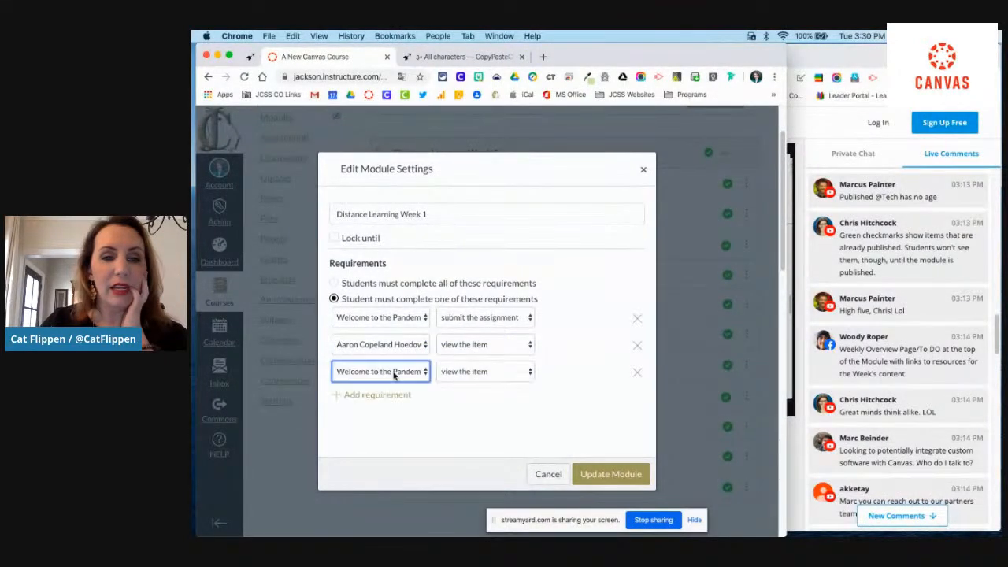
{"action": "left_click", "coordinate": [422, 371]}
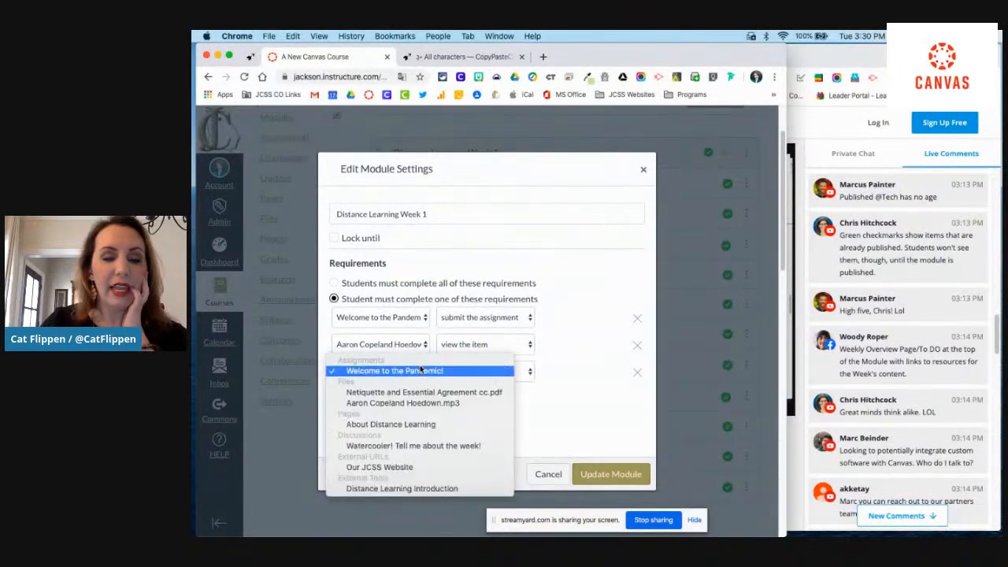
{"action": "left_click", "coordinate": [427, 446]}
{"action": "left_click", "coordinate": [497, 371]}
{"action": "left_click", "coordinate": [504, 381]}
- Add a fourth requirement that students view the Distance Learning Introduction item
{"action": "left_click", "coordinate": [392, 395]}
{"action": "left_click", "coordinate": [405, 400]}
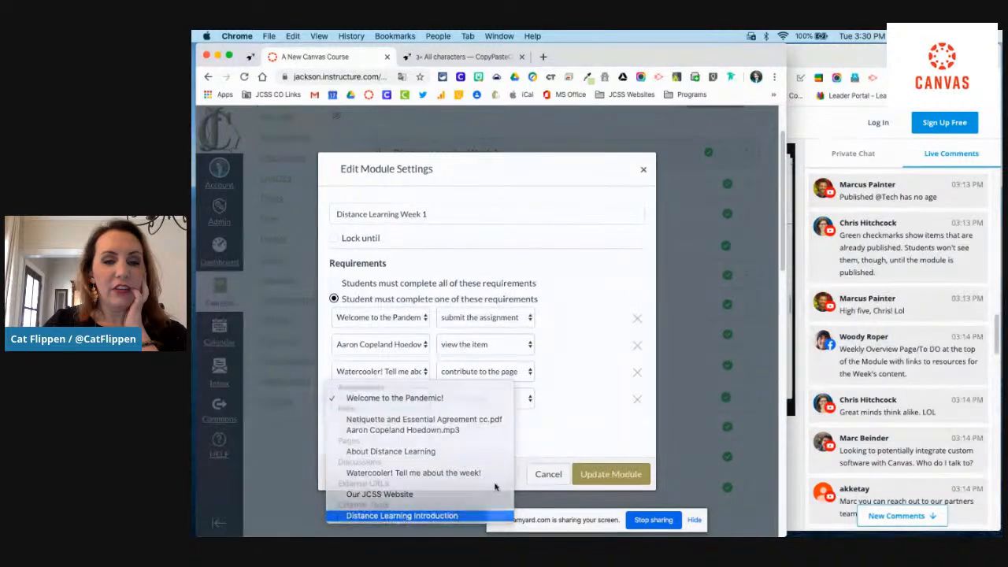
{"action": "left_click", "coordinate": [403, 516]}
{"action": "left_click", "coordinate": [485, 399]}
{"action": "left_click", "coordinate": [473, 398]}
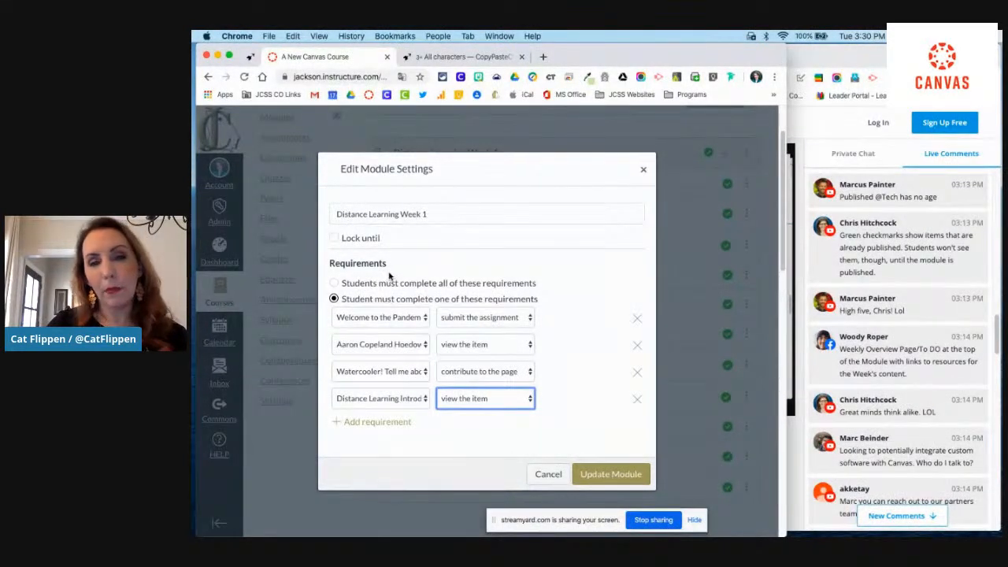
- Require students to complete all requirements in sequential order, and set Welcome to the Pandemic! to view the item
{"action": "left_click", "coordinate": [333, 283]}
{"action": "left_click", "coordinate": [345, 302]}
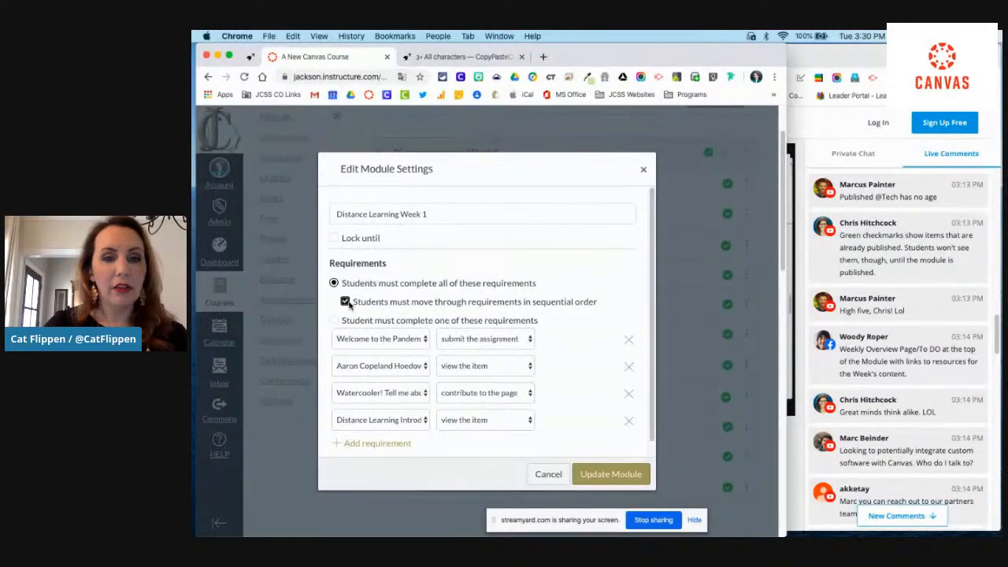
{"action": "left_click", "coordinate": [480, 340]}
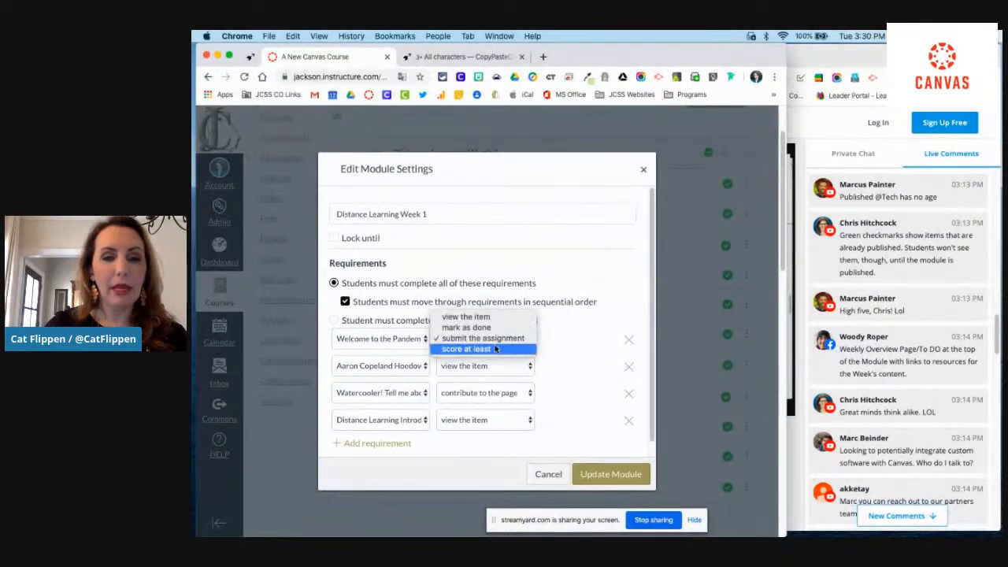
{"action": "left_click", "coordinate": [488, 319]}
- Set the Watercooler requirement to view the item, then update the module and let students continue without re-locking
{"action": "left_click", "coordinate": [488, 393]}
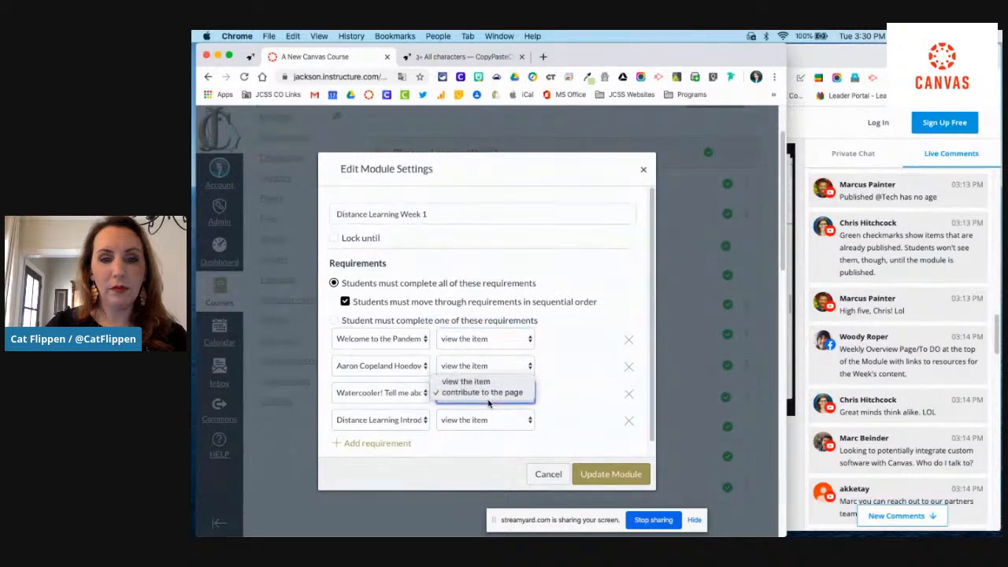
{"action": "left_click", "coordinate": [484, 380]}
{"action": "left_click", "coordinate": [501, 419]}
{"action": "left_click", "coordinate": [492, 409]}
{"action": "left_click", "coordinate": [602, 474]}
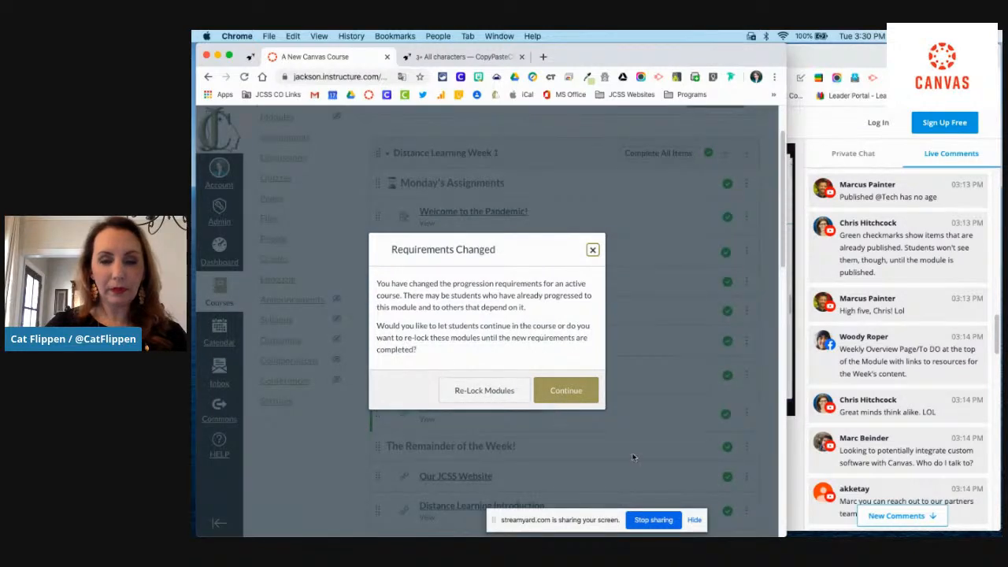
{"action": "left_click", "coordinate": [581, 390]}
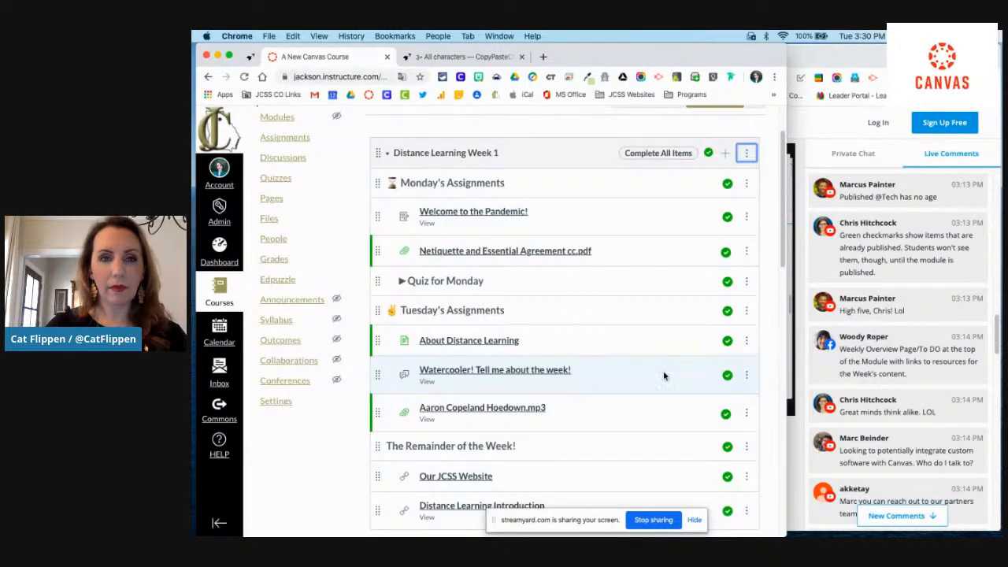
- Switch to the student's Canvas window and reload the course modules to examine how the requirements appear
{"action": "left_click", "coordinate": [819, 61]}
{"action": "left_click", "coordinate": [447, 58]}
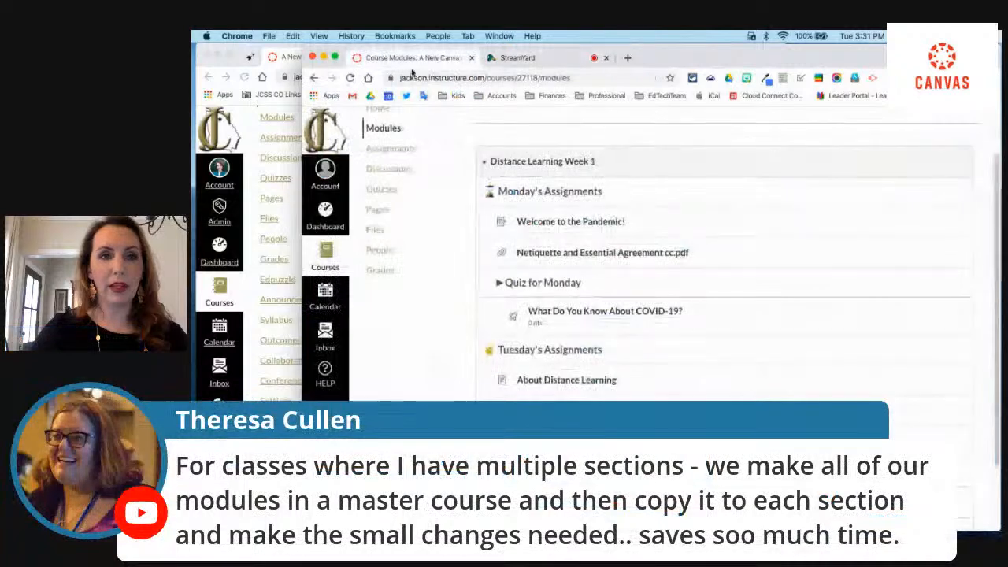
{"action": "left_click", "coordinate": [351, 78]}
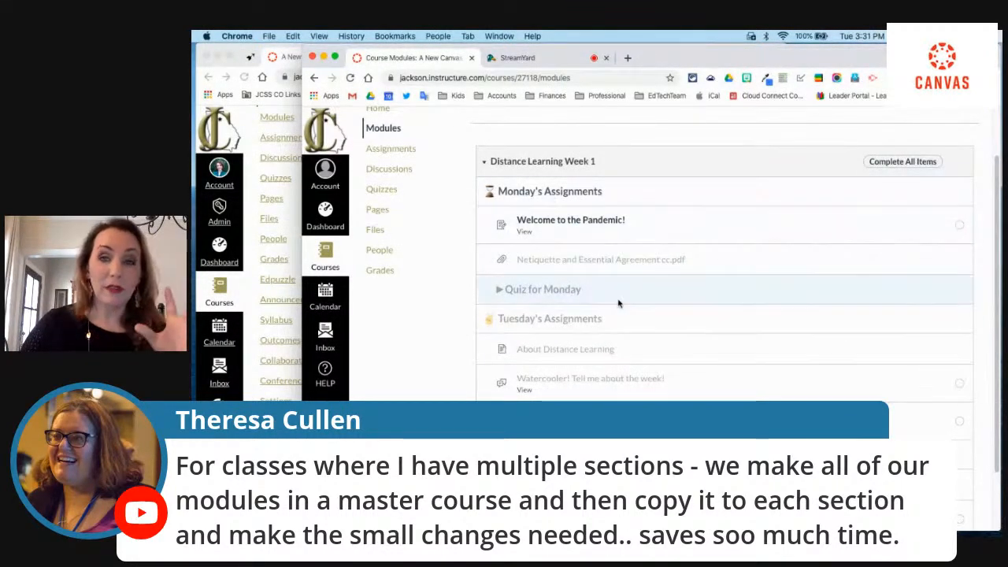
{"action": "scroll", "coordinate": [619, 302], "scroll_direction": "up", "scroll_amount": 1}
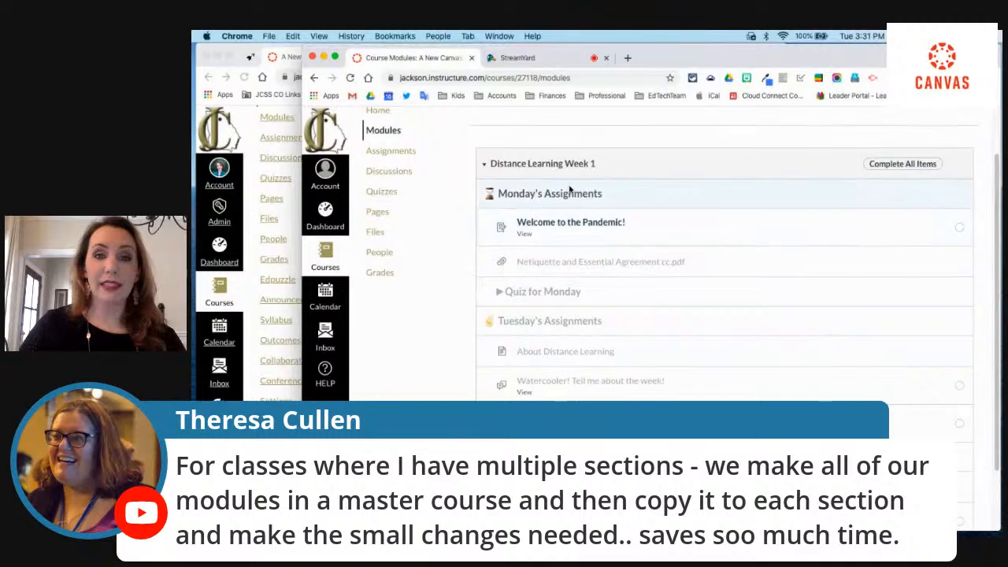
{"action": "left_click_drag", "start_coordinate": [998, 324], "coordinate": [995, 230]}
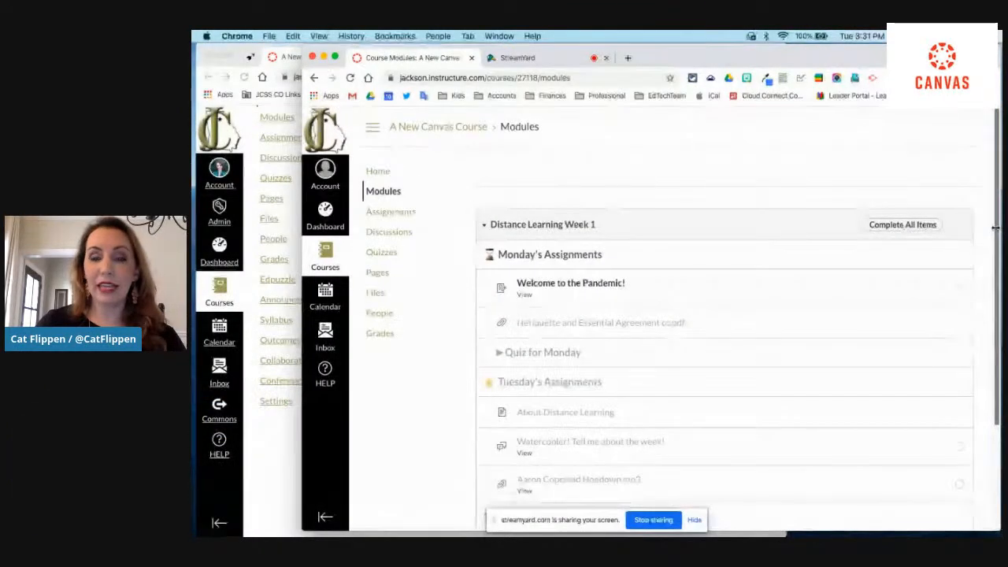
- View Welcome to the Pandemic! and the Netiquette PDF as the student, returning to the module list to check progress
{"action": "left_click", "coordinate": [524, 288]}
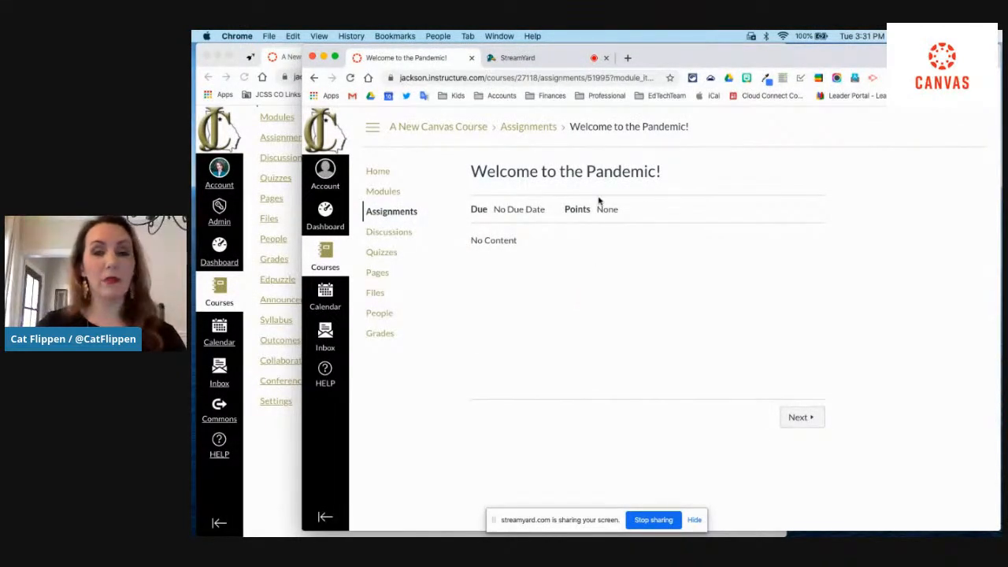
{"action": "left_click", "coordinate": [379, 173]}
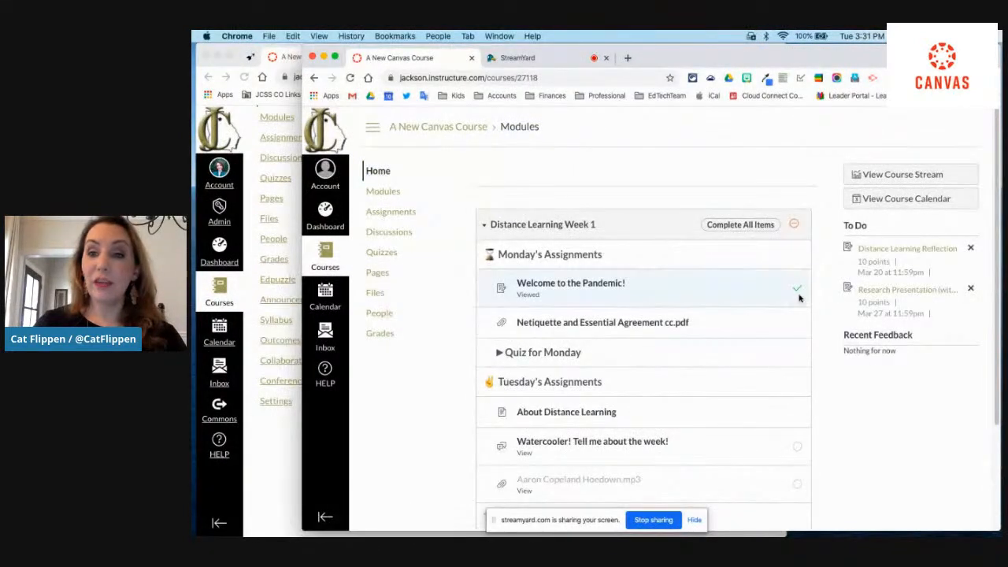
{"action": "left_click", "coordinate": [652, 328]}
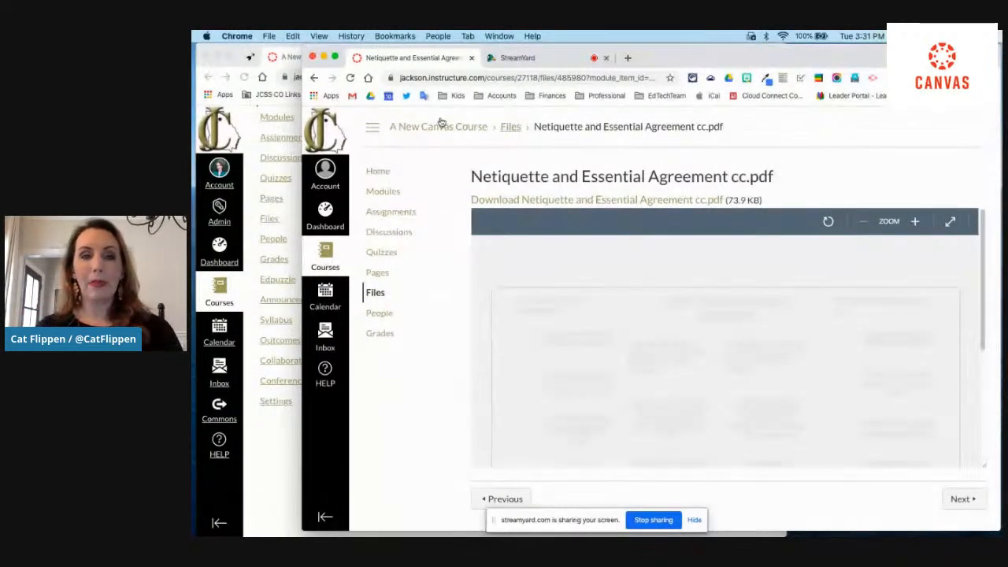
{"action": "left_click", "coordinate": [394, 194]}
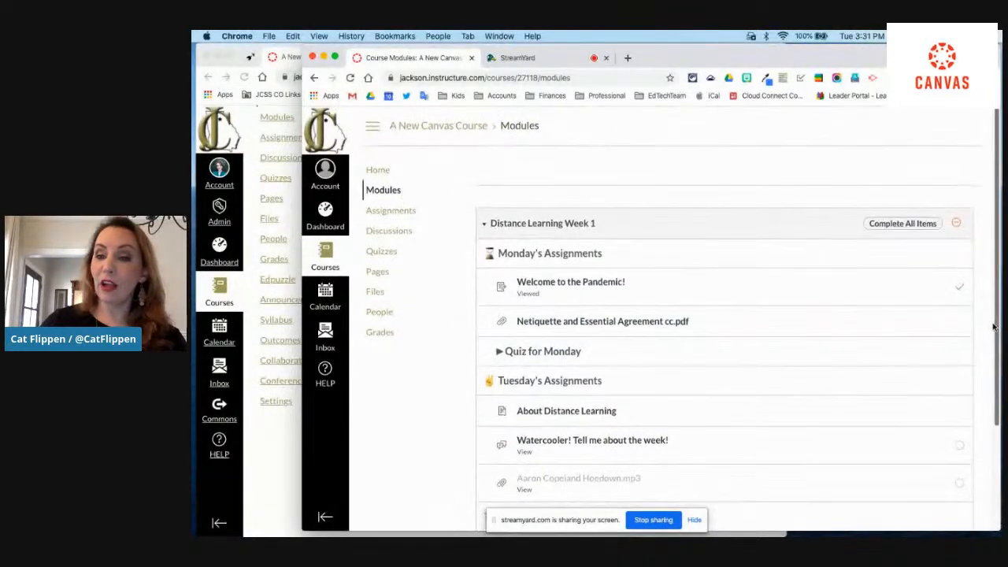
{"action": "scroll", "coordinate": [982, 434], "scroll_direction": "down", "scroll_amount": 4}
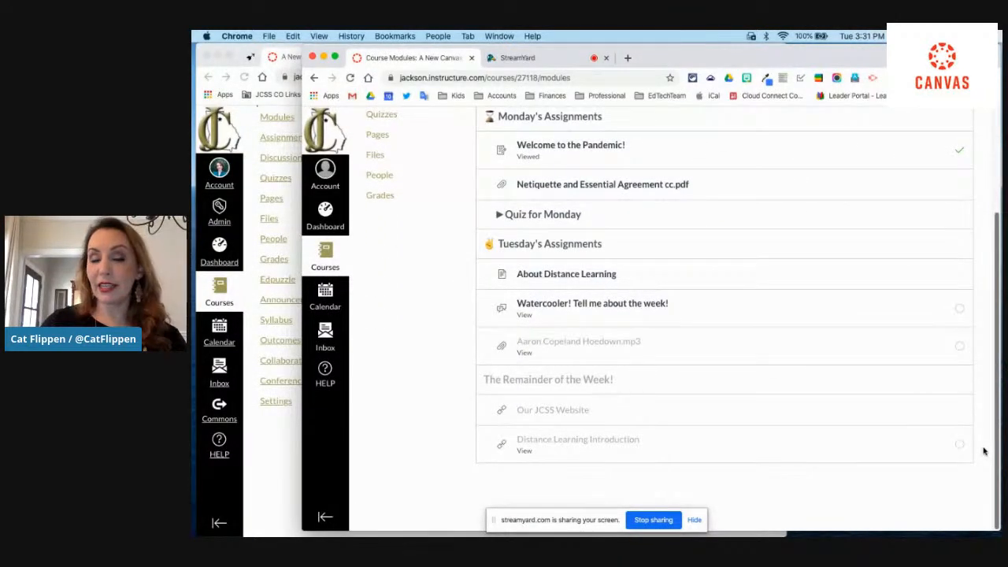
- Back in the teacher's window, set Distance Learning Week 1 as the prerequisite for Distance Learning Week 2, and stop sharing the screen
{"action": "left_click", "coordinate": [260, 458]}
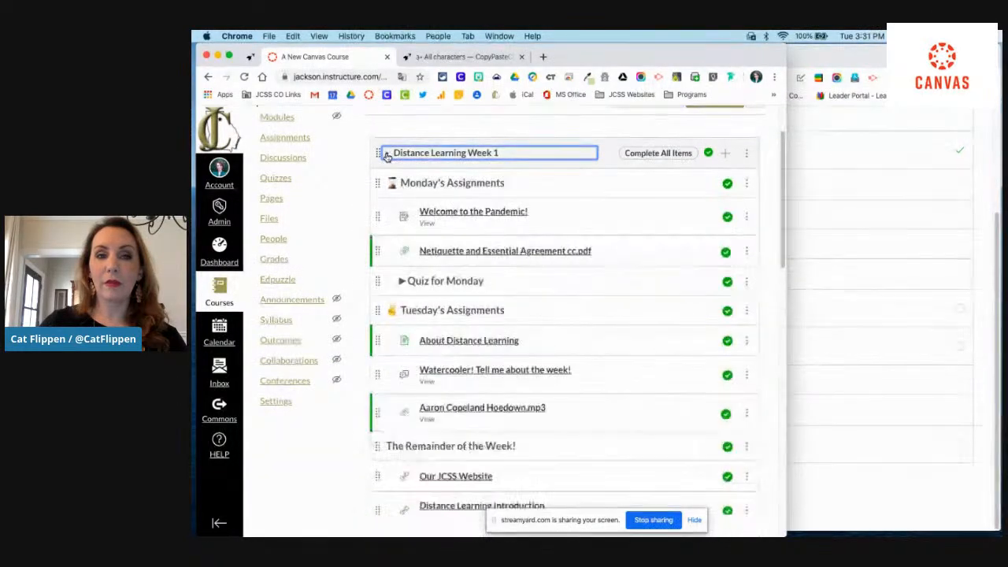
{"action": "left_click_drag", "start_coordinate": [782, 167], "coordinate": [765, 433]}
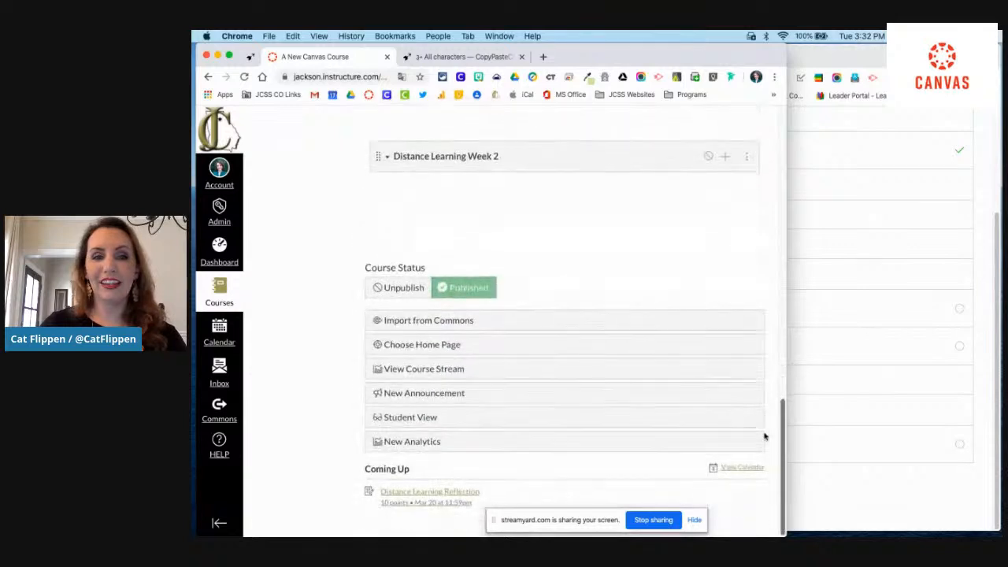
{"action": "left_click", "coordinate": [748, 160]}
{"action": "left_click", "coordinate": [717, 187]}
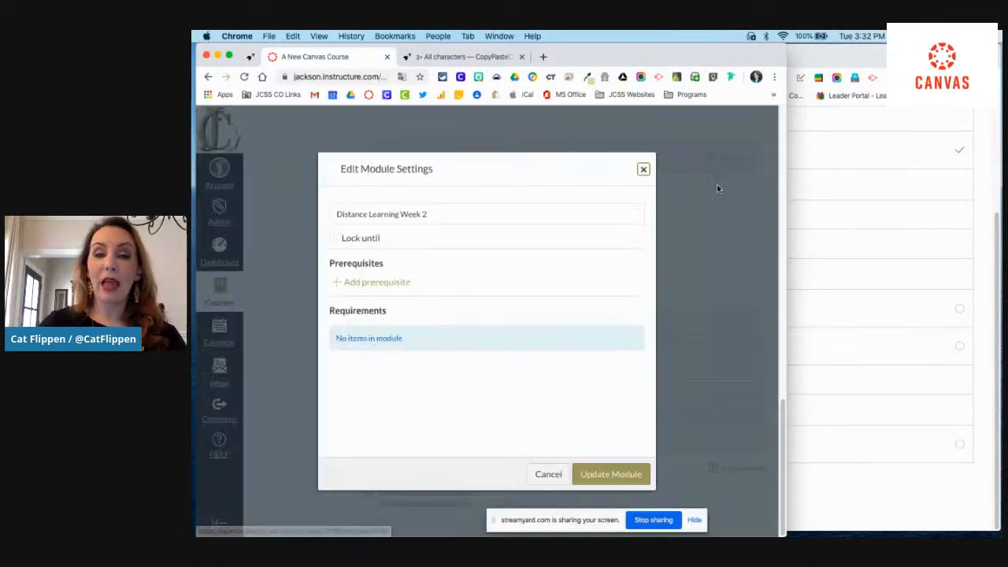
{"action": "left_click", "coordinate": [391, 283]}
{"action": "left_click", "coordinate": [391, 285]}
{"action": "left_click", "coordinate": [435, 300]}
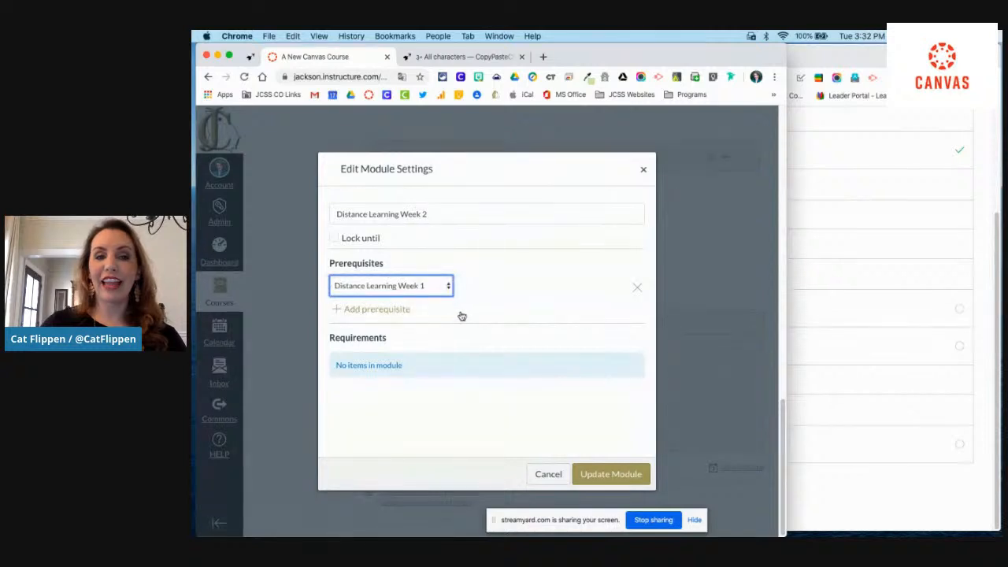
{"action": "left_click", "coordinate": [619, 474]}
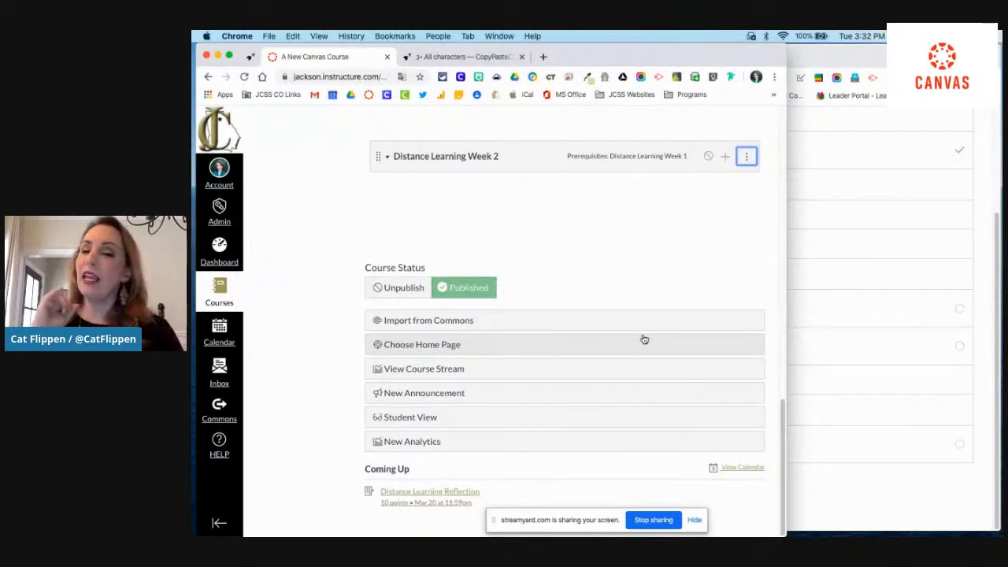
{"action": "left_click", "coordinate": [666, 521]}
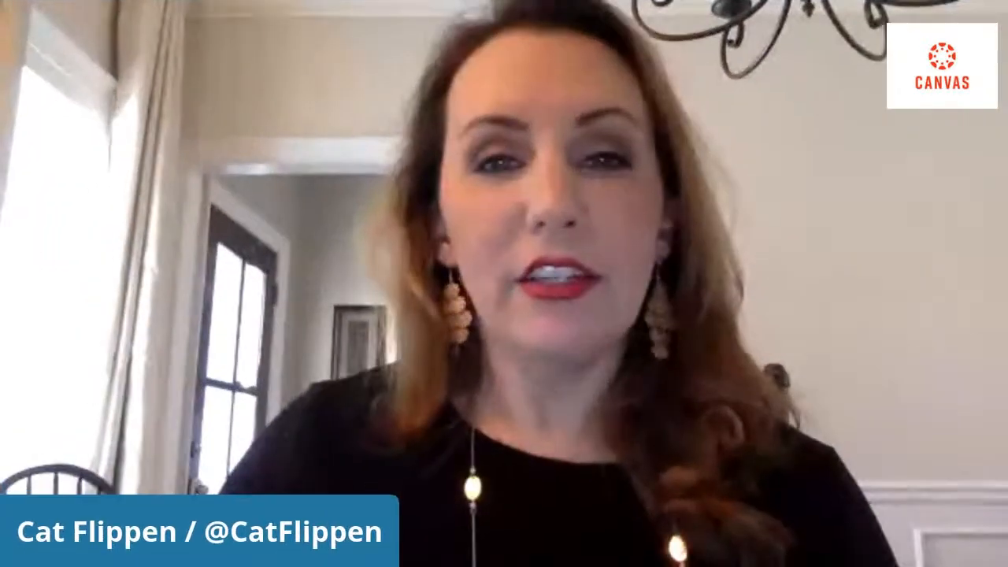